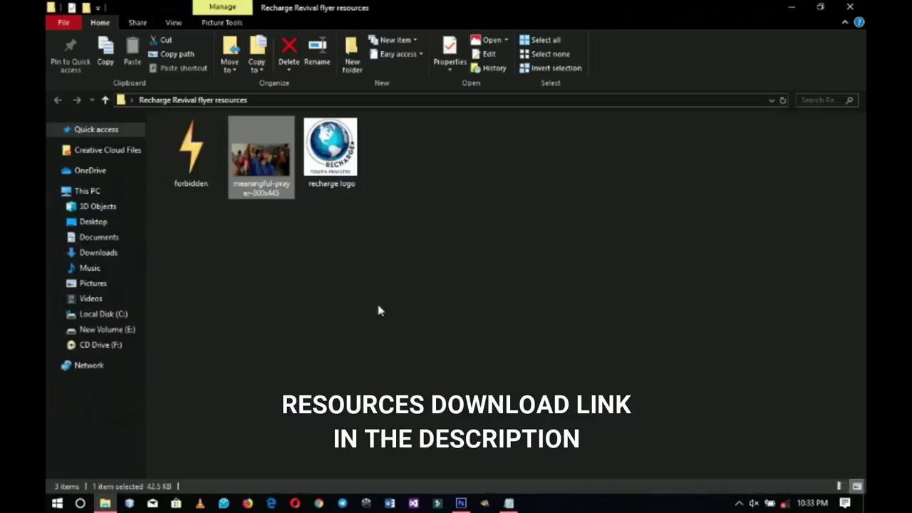
- Minimize the Recharge Revival flyer resources folder and switch to Photoshop
drag(245, 173, 393, 249)
click(428, 270)
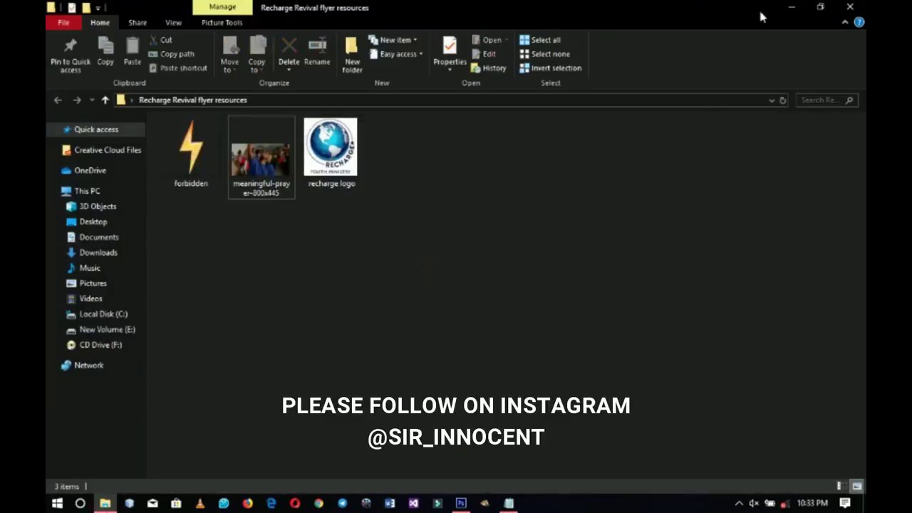
click(791, 7)
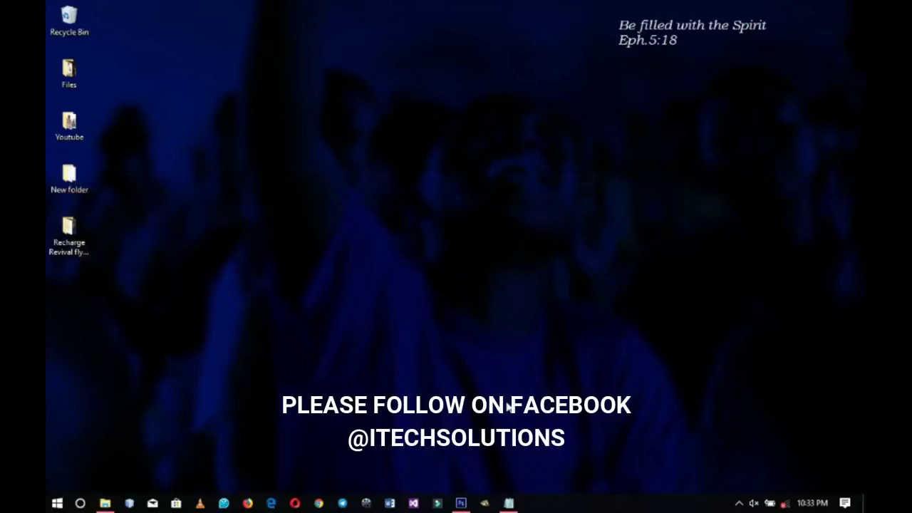
click(462, 503)
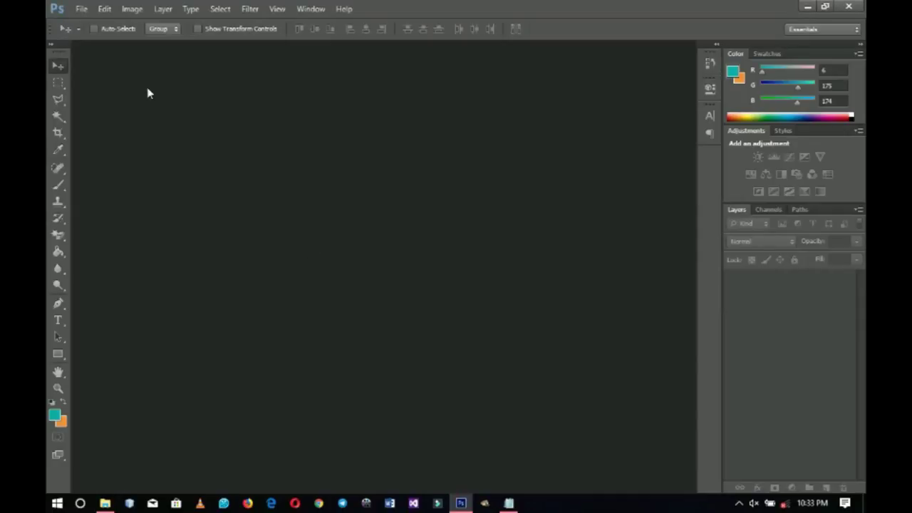
- Create a new 4 by 4 inch RGB document at 300 pixels/inch with a white background
key(ctrl+n)
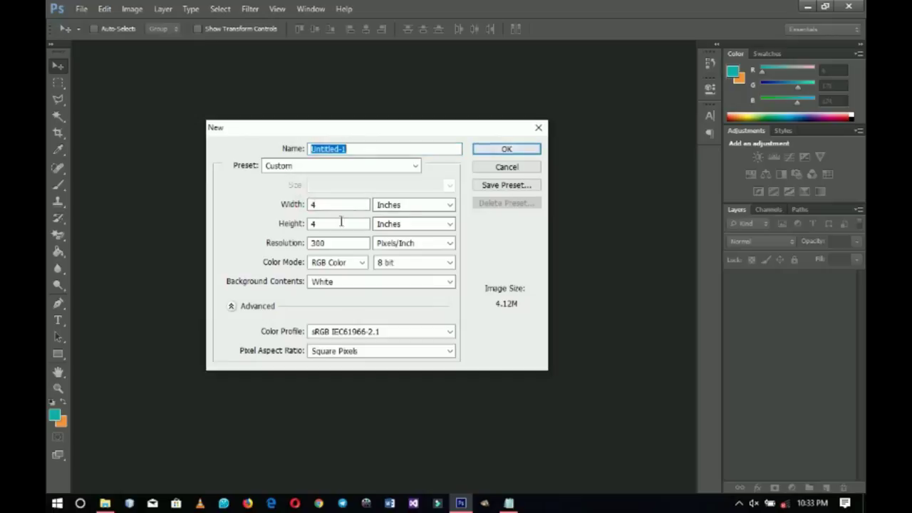
click(396, 209)
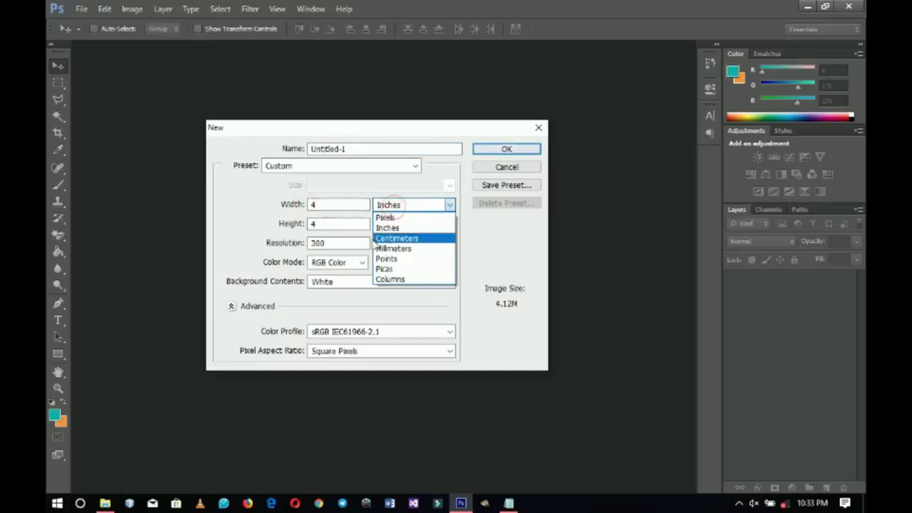
click(388, 223)
double_click(340, 206)
double_click(323, 223)
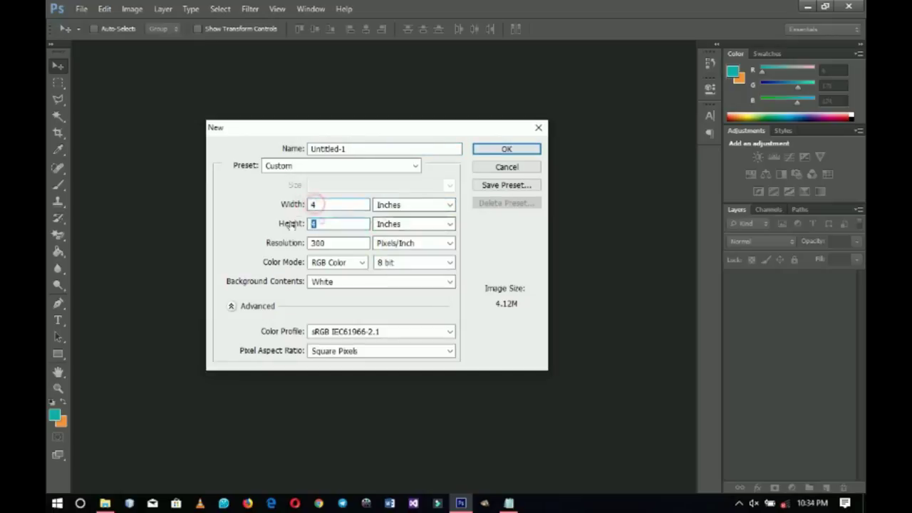
click(481, 152)
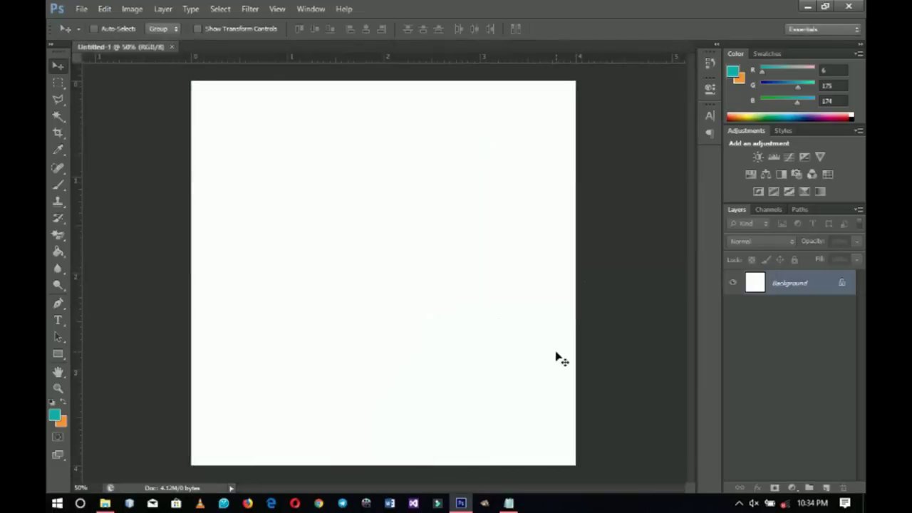
- Add a Solid Color fill layer in dark blue #000c4b above the background
click(793, 489)
click(649, 366)
click(791, 488)
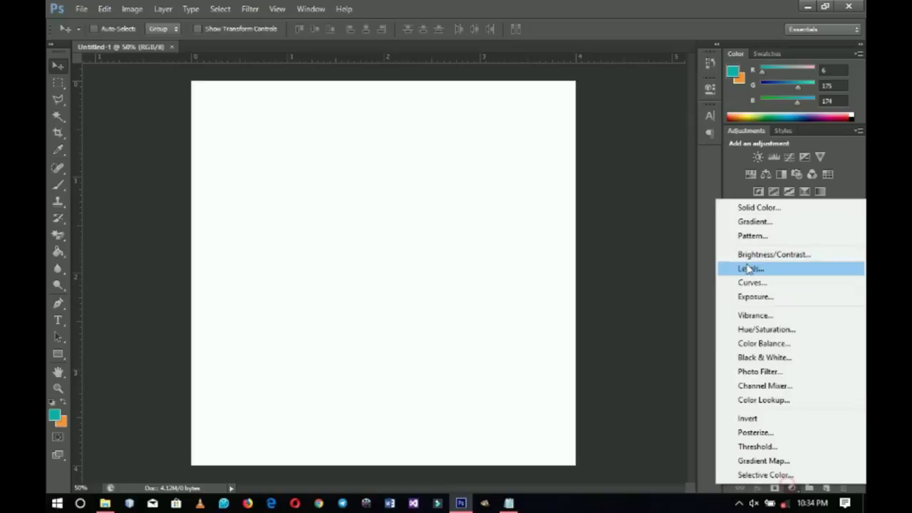
click(783, 211)
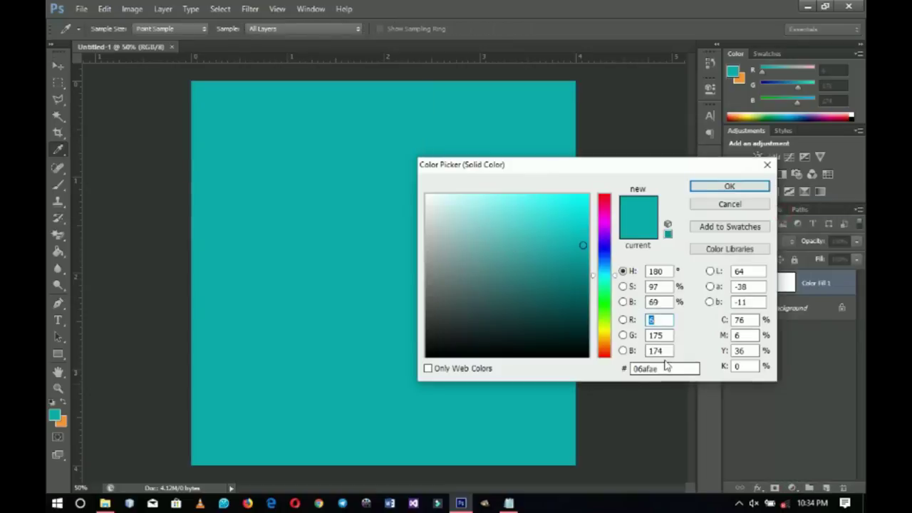
click(668, 368)
text(000c4b)
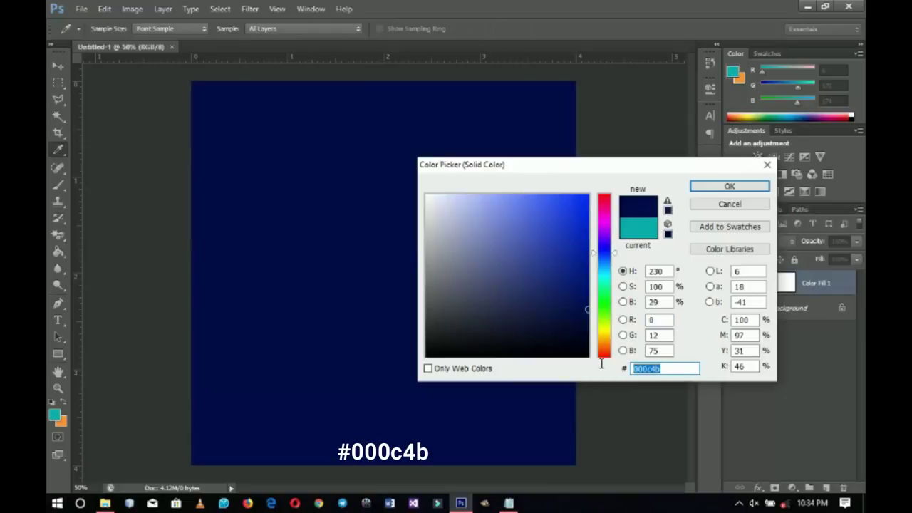
click(727, 188)
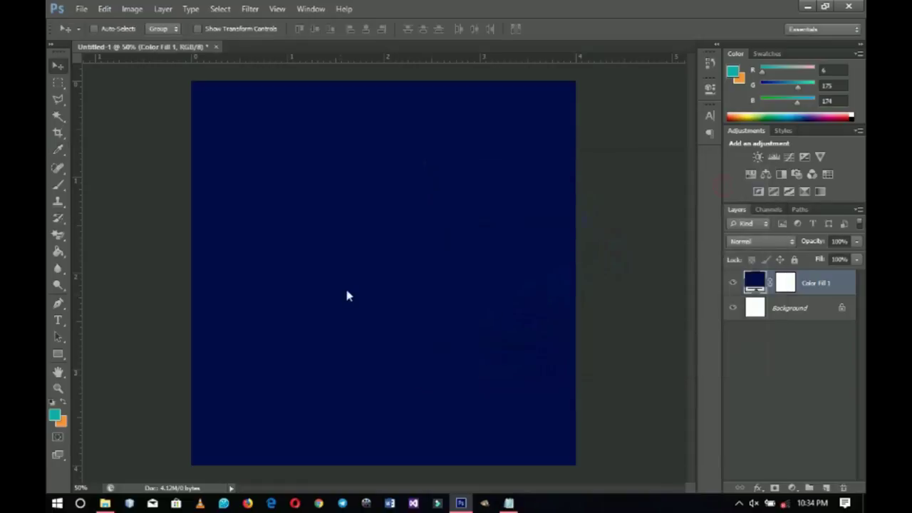
- Place the meaningful-prayer-800x445 photo from the resources folder into the document
click(105, 503)
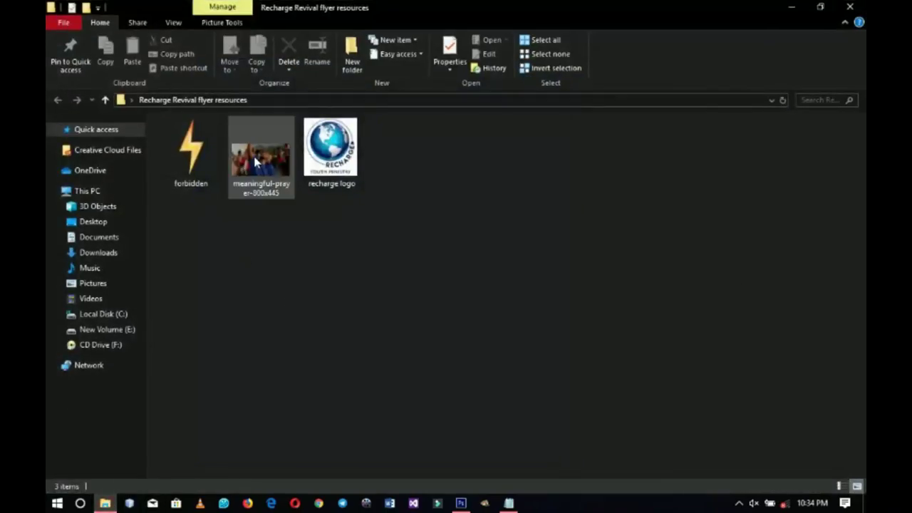
drag(255, 162, 448, 392)
key(Return)
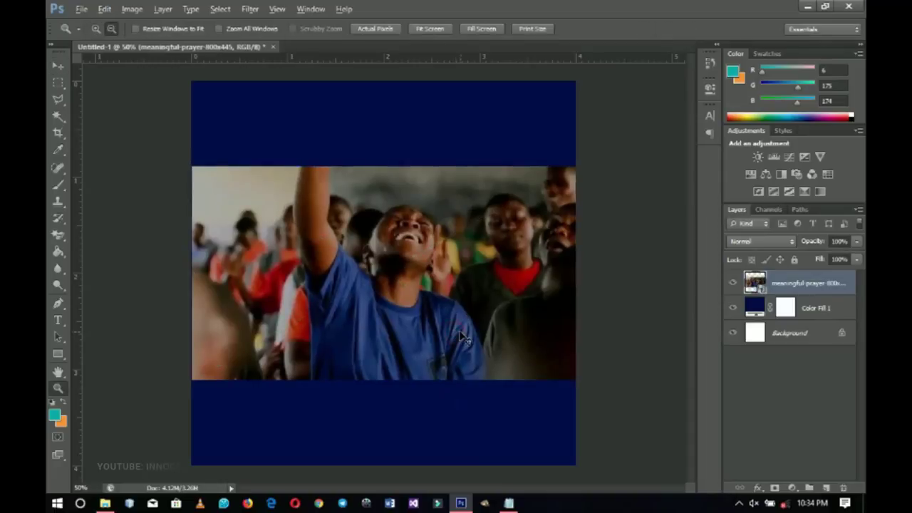
- Enlarge and reposition the prayer photo so it covers the whole canvas, and rasterize its layer
alt+click(456, 335)
key(ctrl+t)
drag(445, 261, 481, 297)
drag(512, 347, 605, 428)
drag(572, 368, 558, 356)
click(689, 28)
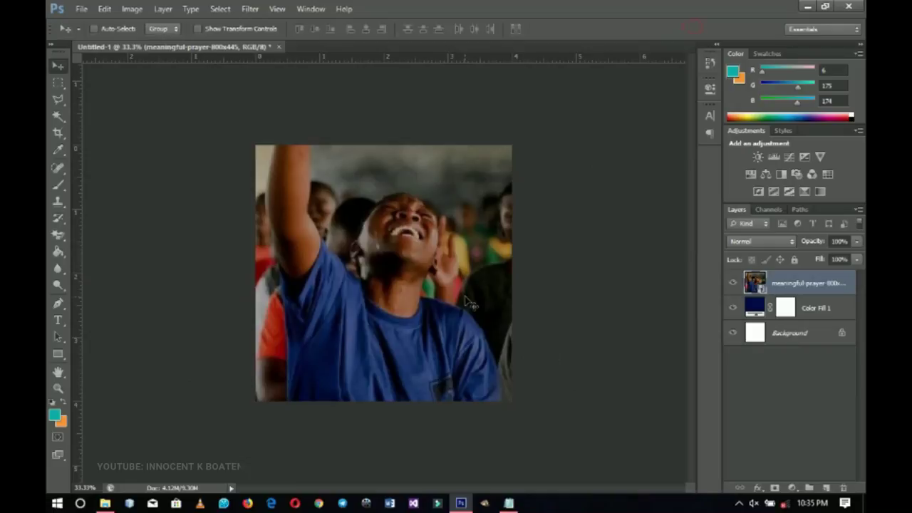
right_click(791, 285)
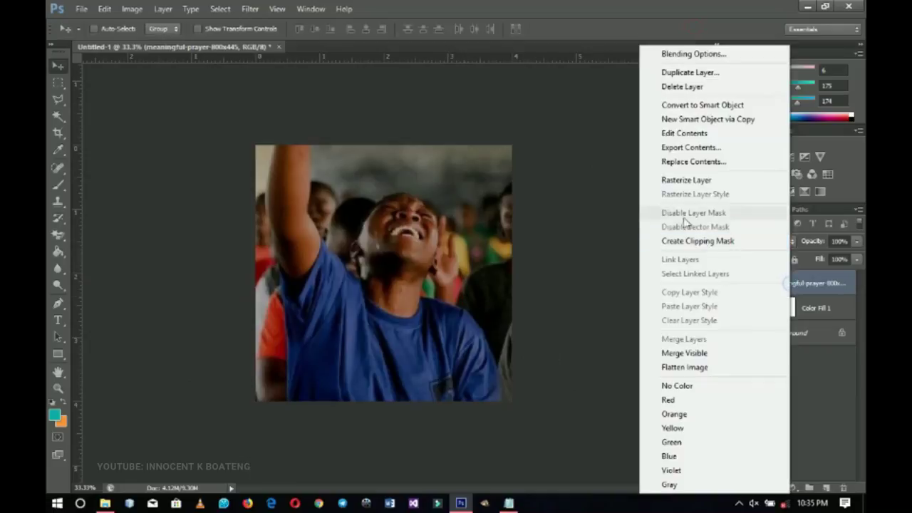
click(695, 180)
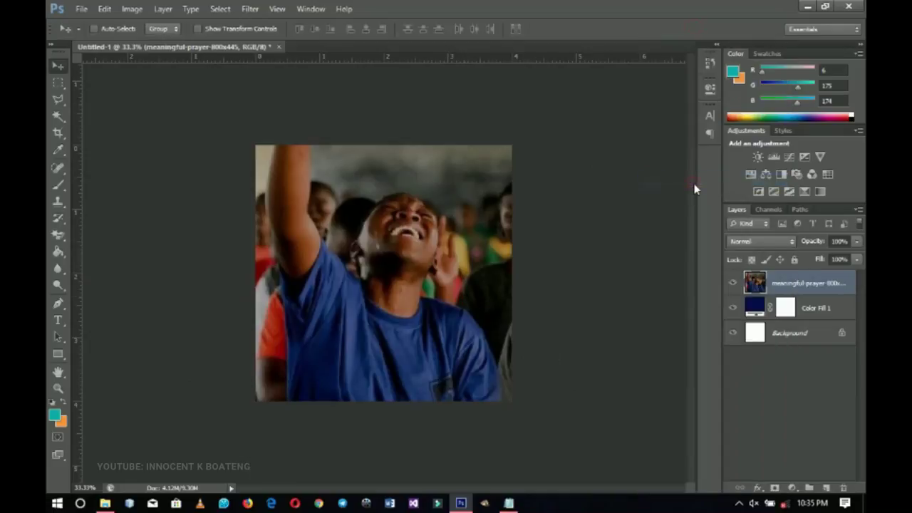
- Set the prayer photo layer's blend mode to Overlay and its opacity to 70%
click(772, 242)
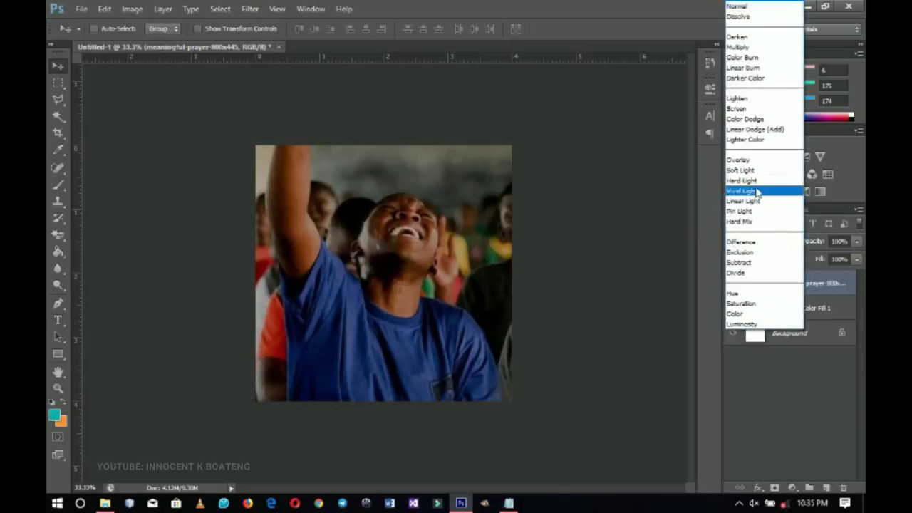
click(740, 160)
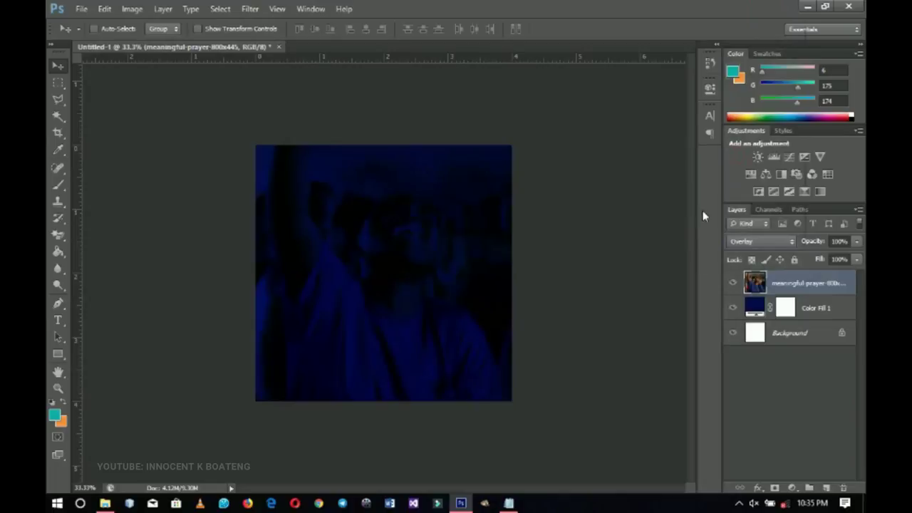
click(746, 238)
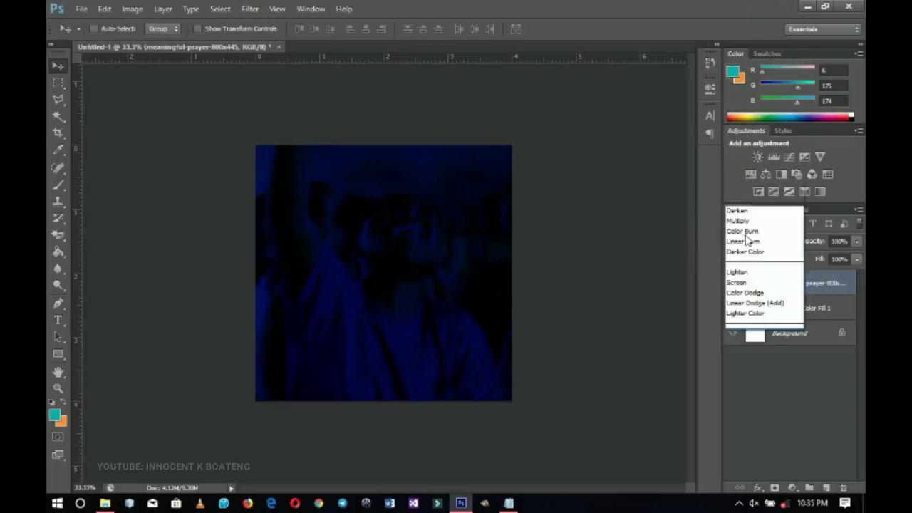
click(743, 171)
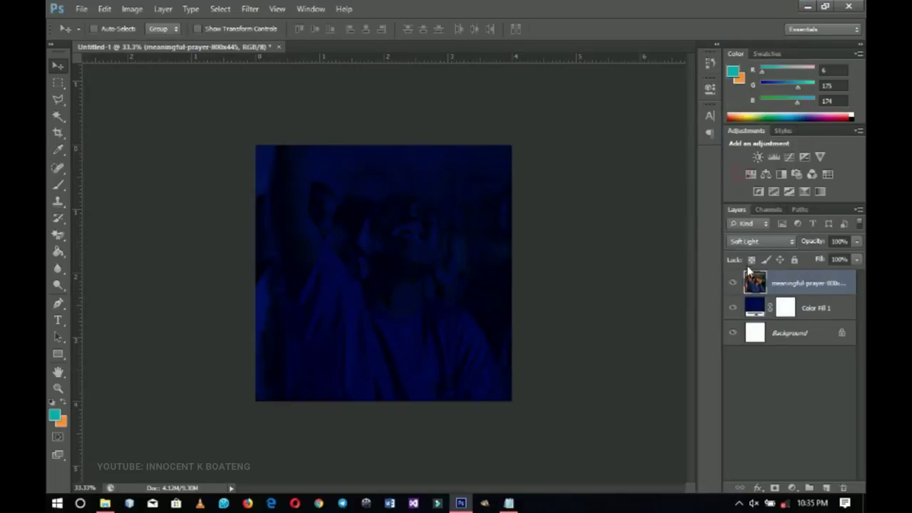
click(754, 242)
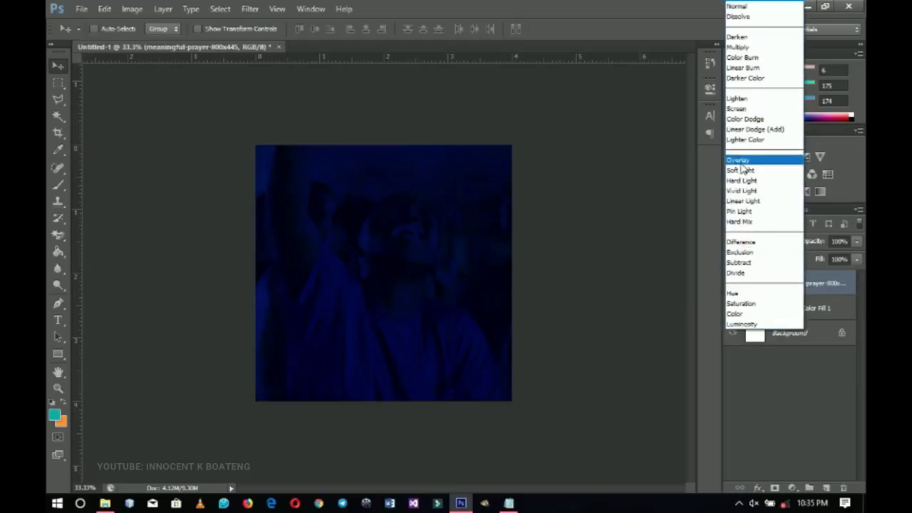
click(740, 163)
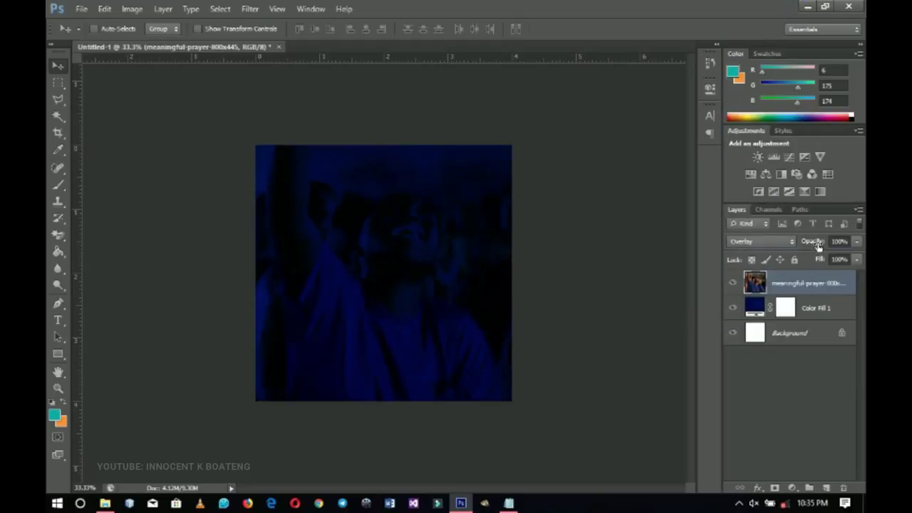
key(7)
- On a new layer, paint a single #06afae glow at the canvas centre with an 800 px brush at 0% hardness
click(828, 489)
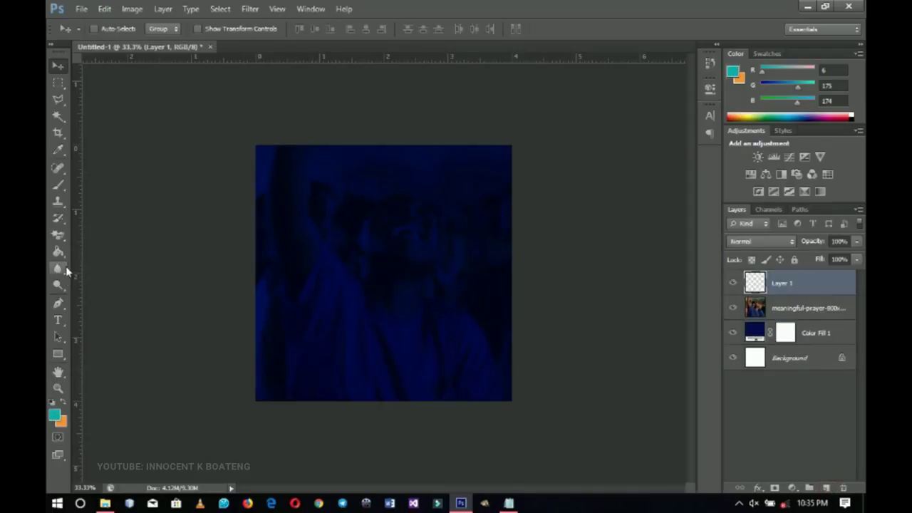
key(b)
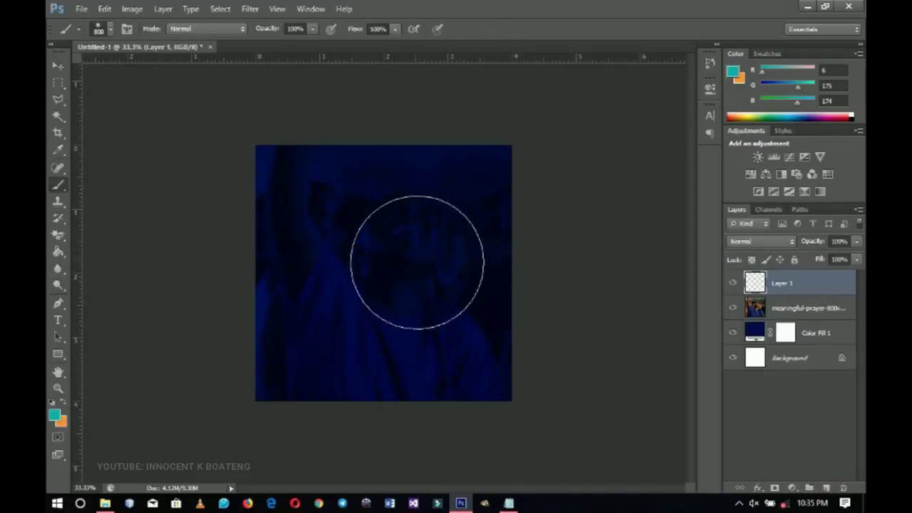
right_click(397, 258)
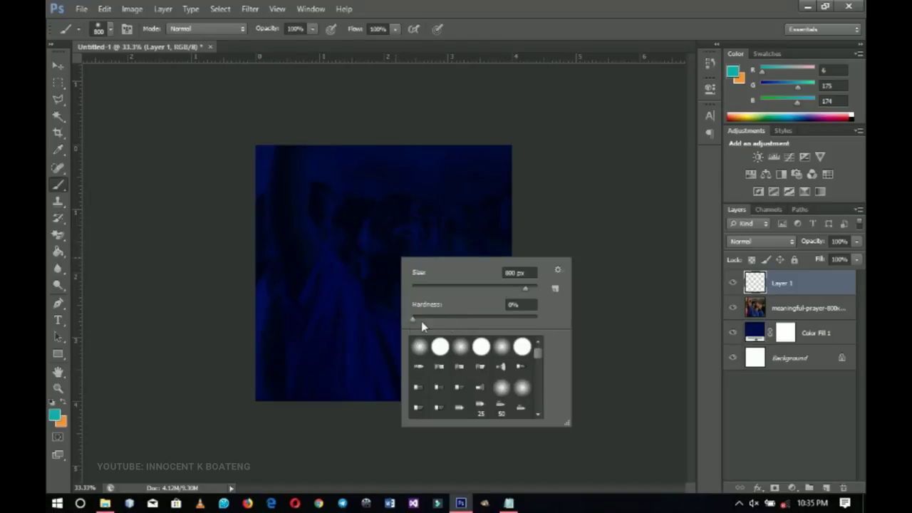
right_click(430, 289)
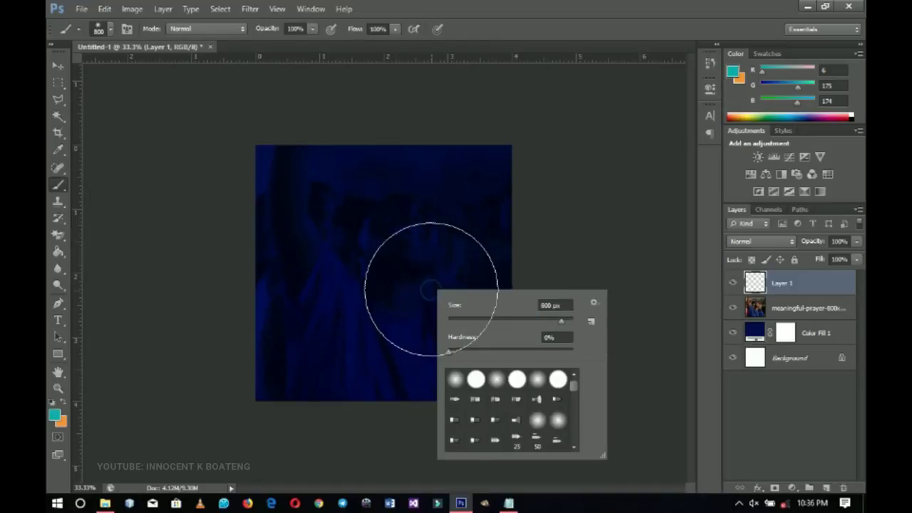
click(431, 288)
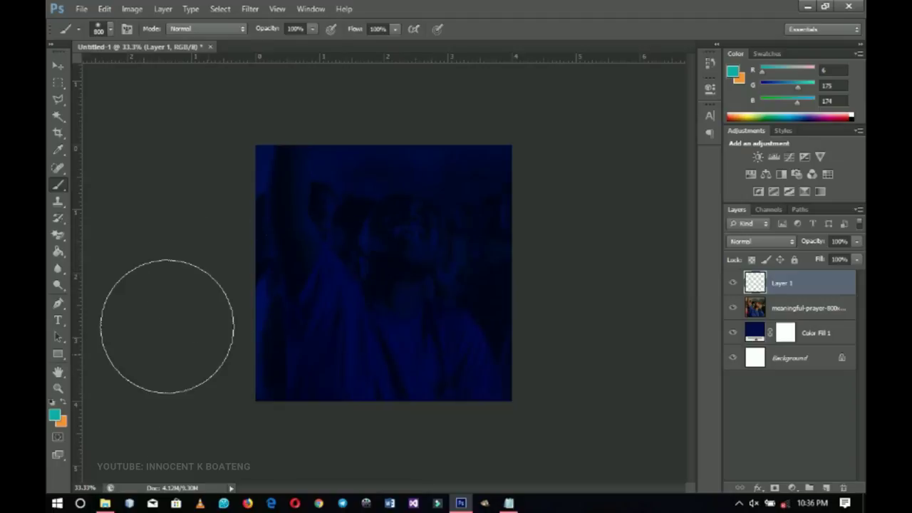
click(55, 418)
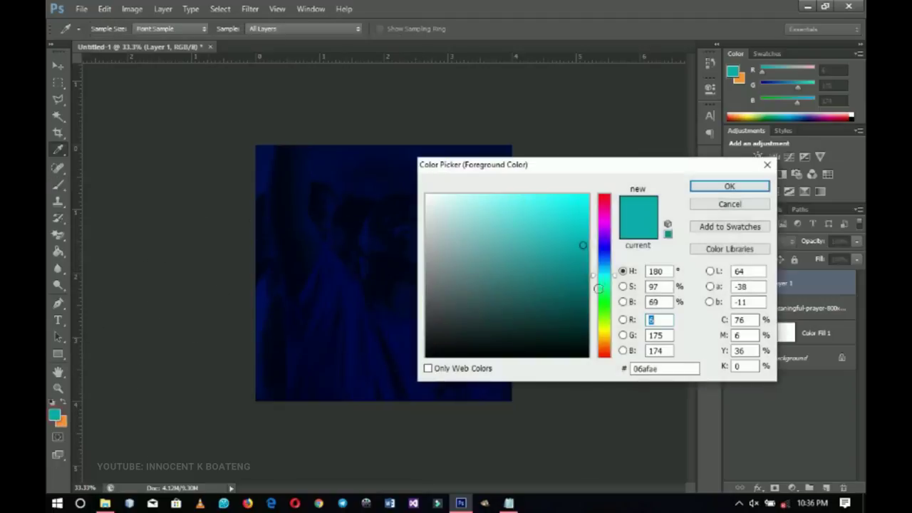
click(670, 369)
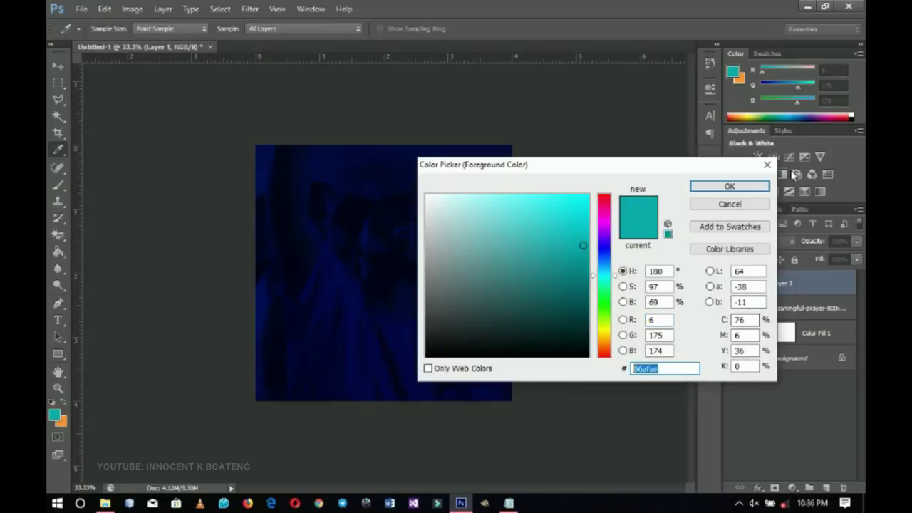
click(727, 187)
key(b)
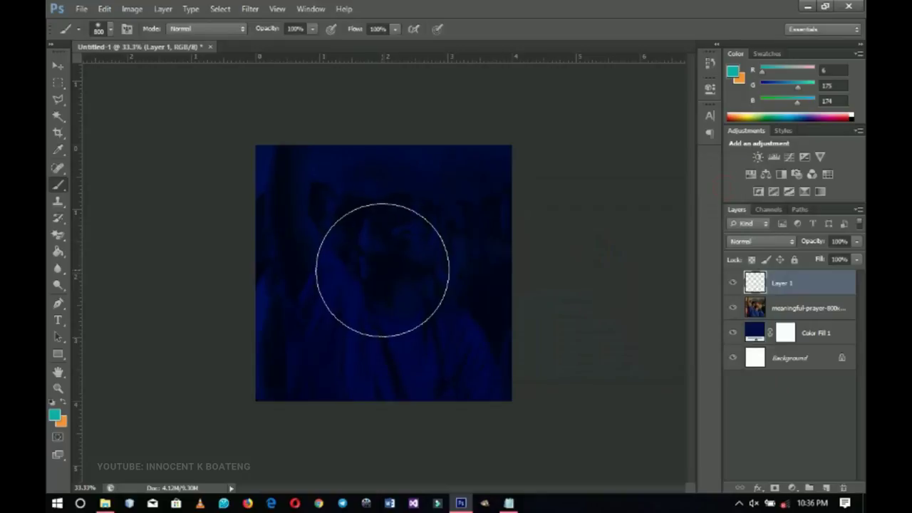
click(382, 270)
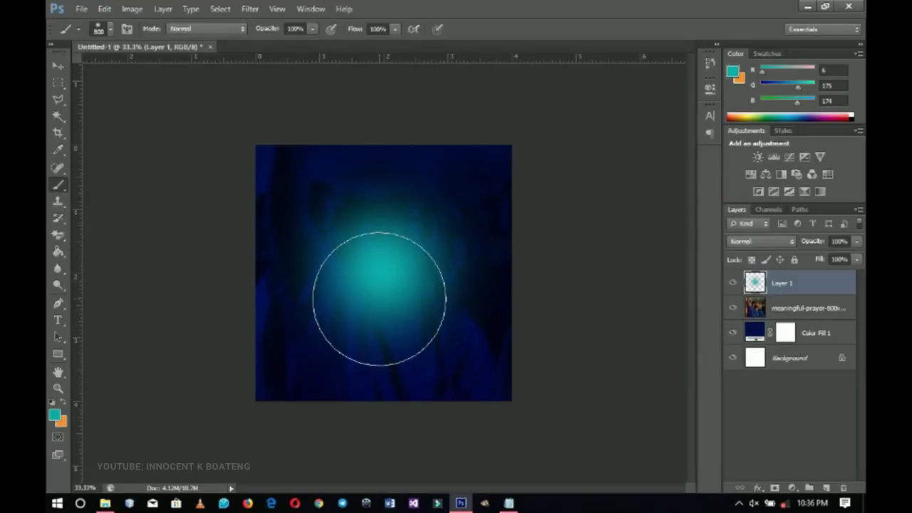
- Align the teal glow layer to the vertical centre of the whole canvas and clear the selection
key(v)
key(ctrl+a)
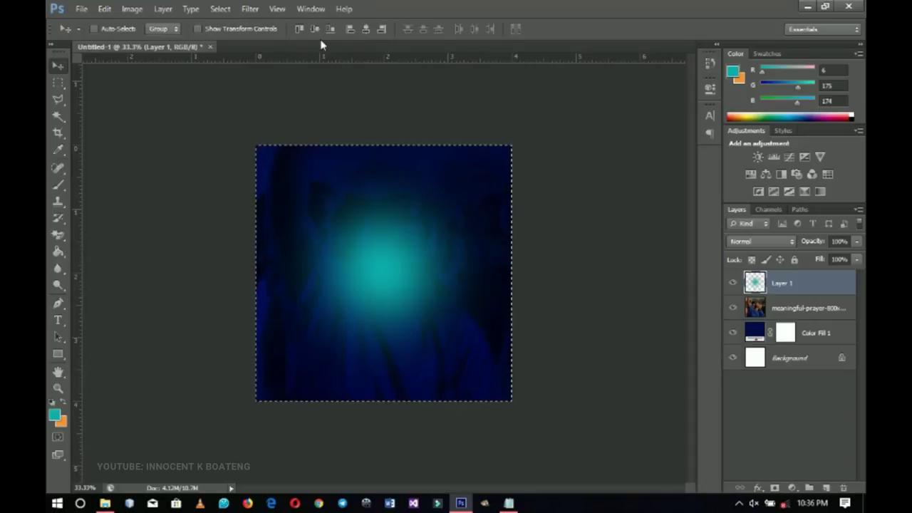
click(315, 29)
key(ctrl+d)
- Group the glow, prayer photo and colour fill layers, and name the group Background
shift+click(817, 332)
key(ctrl+g)
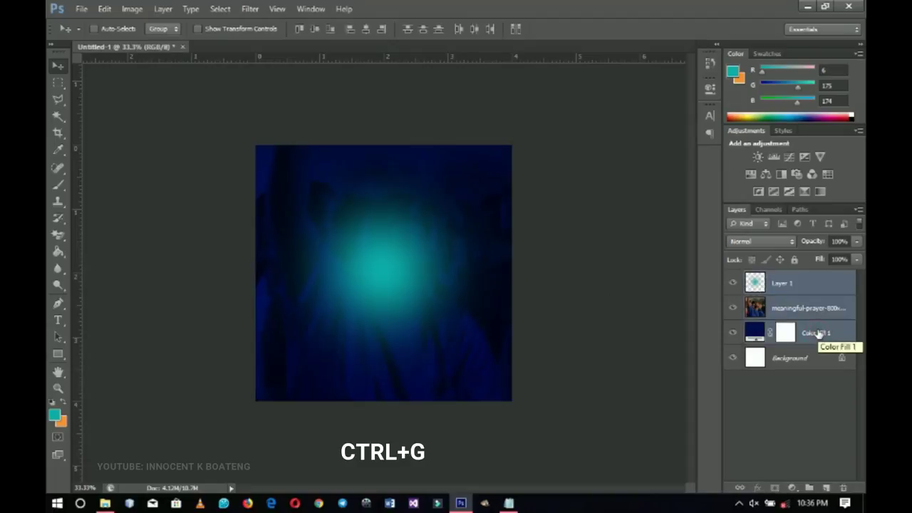
double_click(781, 278)
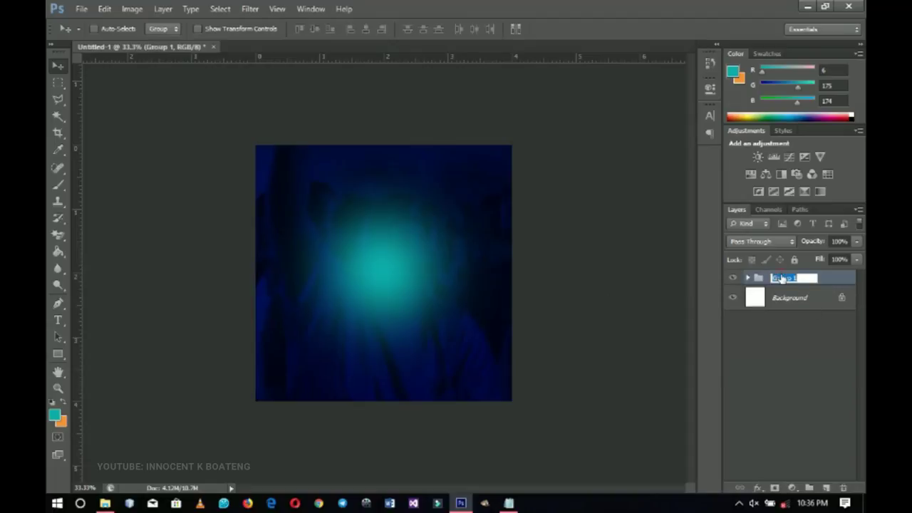
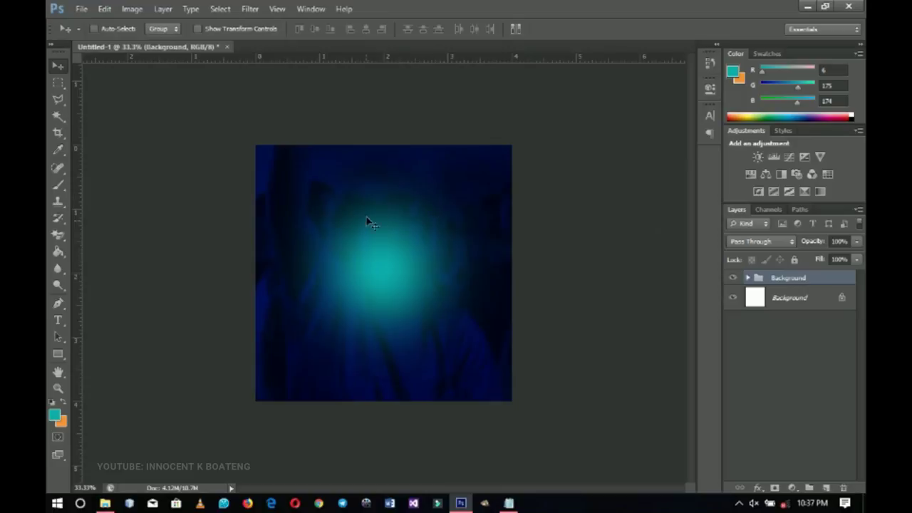
- Add the white (#ffffff) text RECHARGE near the top edge of the flyer canvas
click(57, 322)
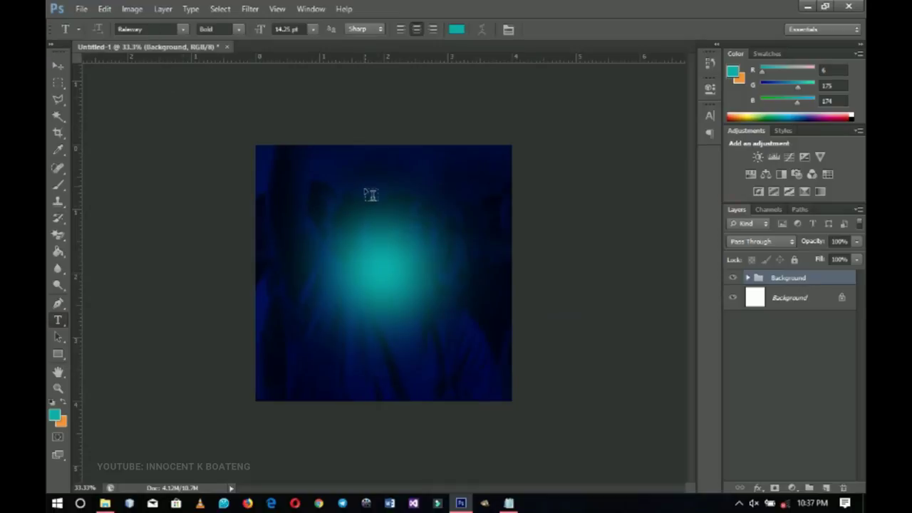
click(456, 31)
drag(488, 224, 383, 143)
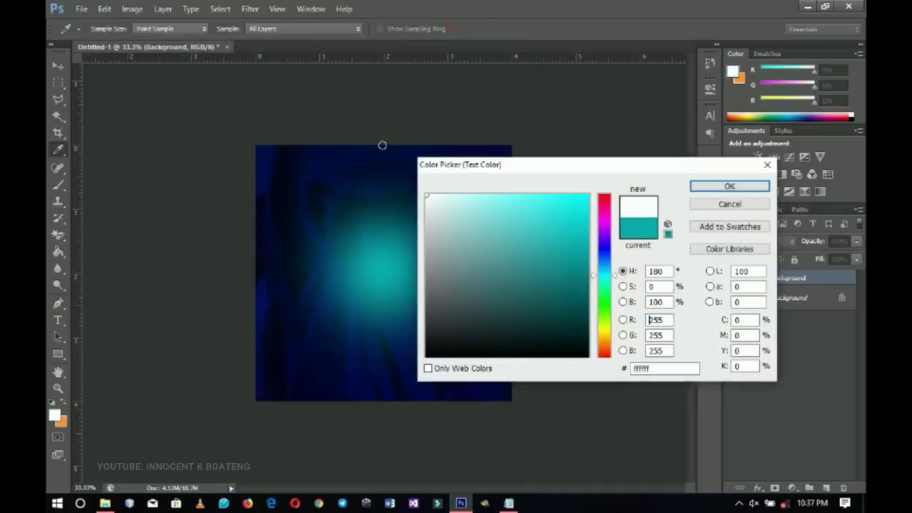
key(Return)
click(376, 169)
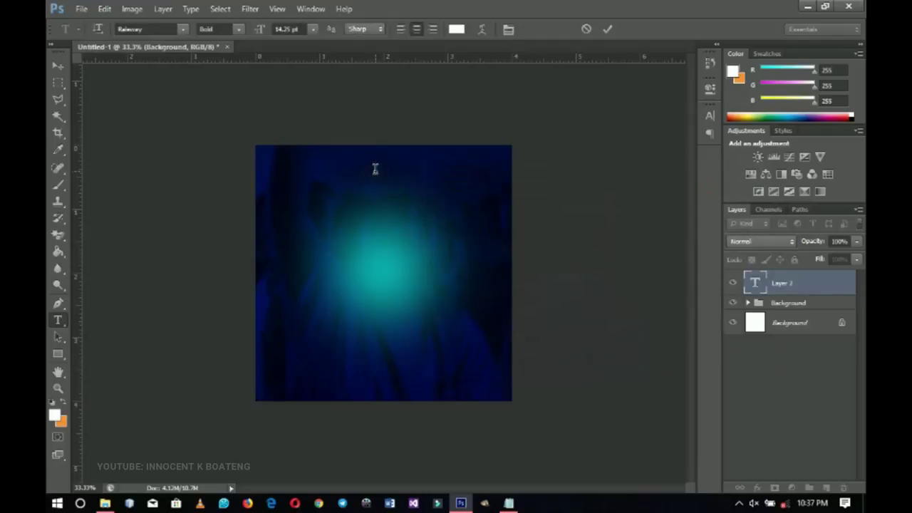
text(RECHARGE)
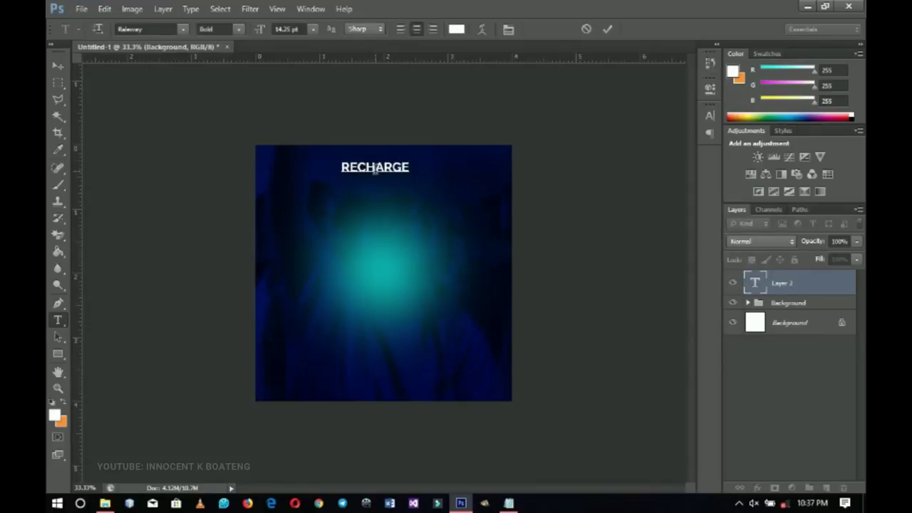
- Set the RECHARGE text's font weight to ExtraBold and commit the text
key(ctrl+a)
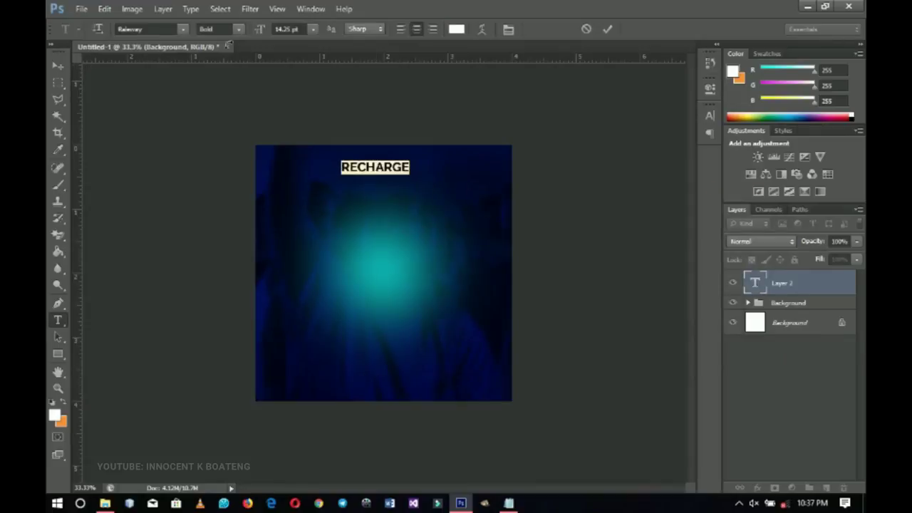
click(238, 28)
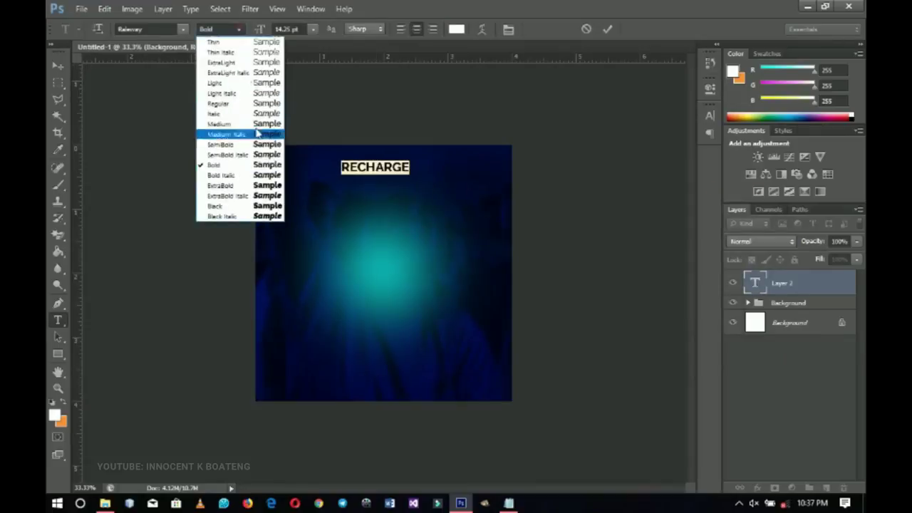
click(227, 184)
click(60, 65)
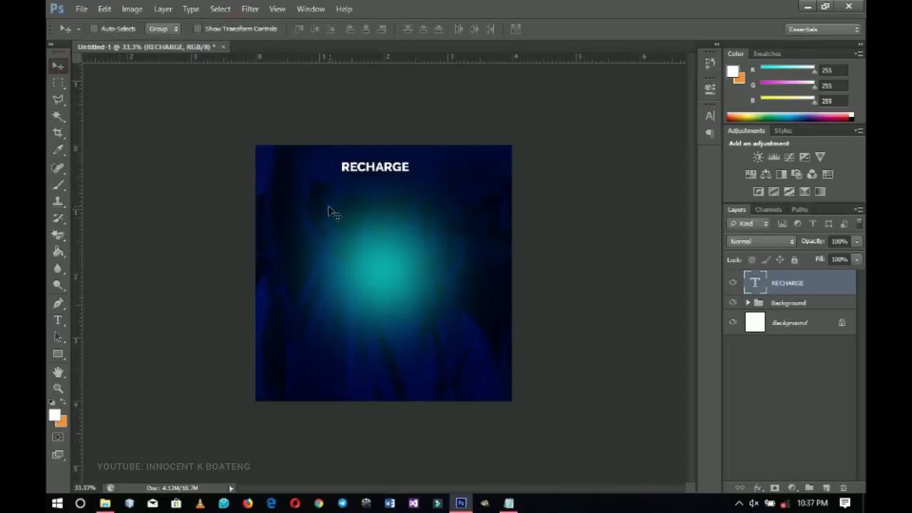
- Enlarge the RECHARGE text to about 31 pt, centre it horizontally on the whole canvas and clear the selection
key(ctrl+t)
drag(411, 174, 435, 186)
key(Return)
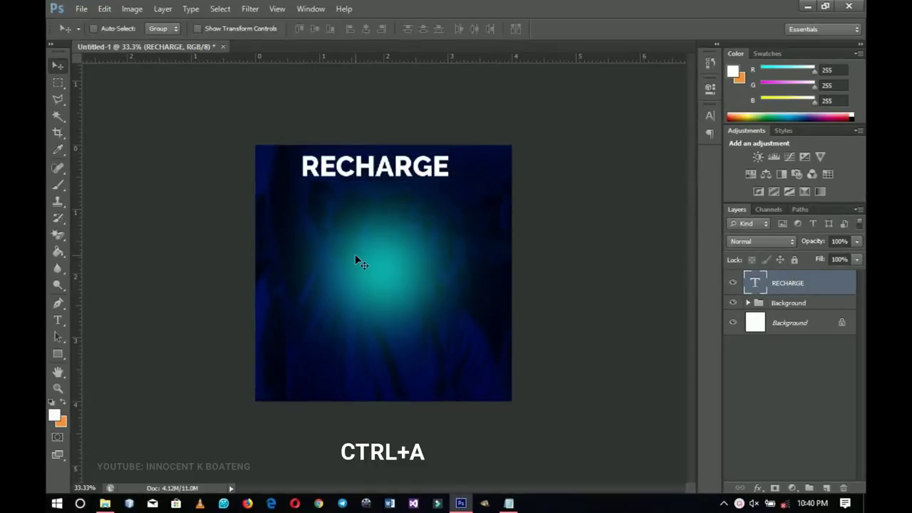
key(ctrl+a)
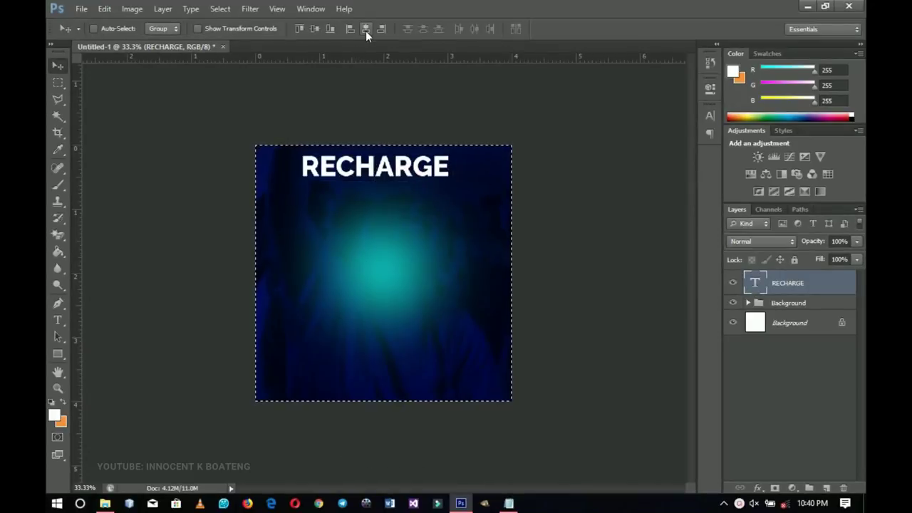
click(366, 31)
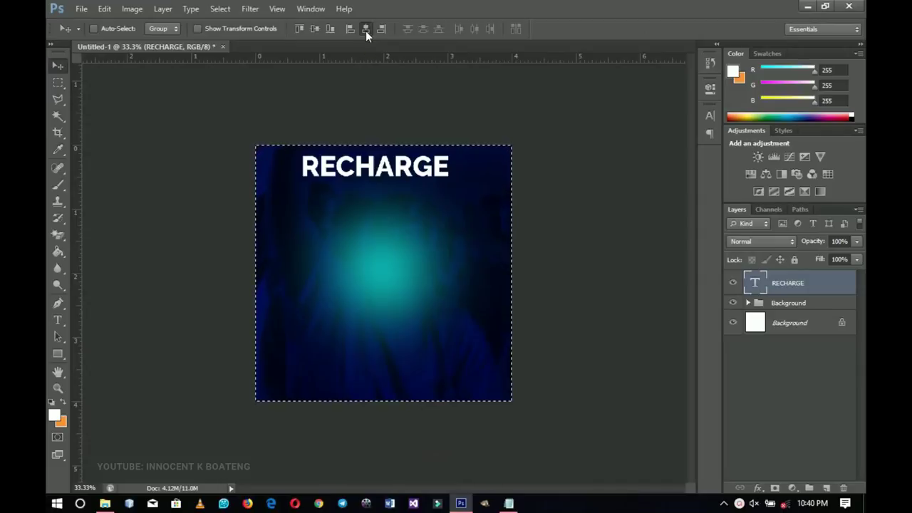
key(ctrl+d)
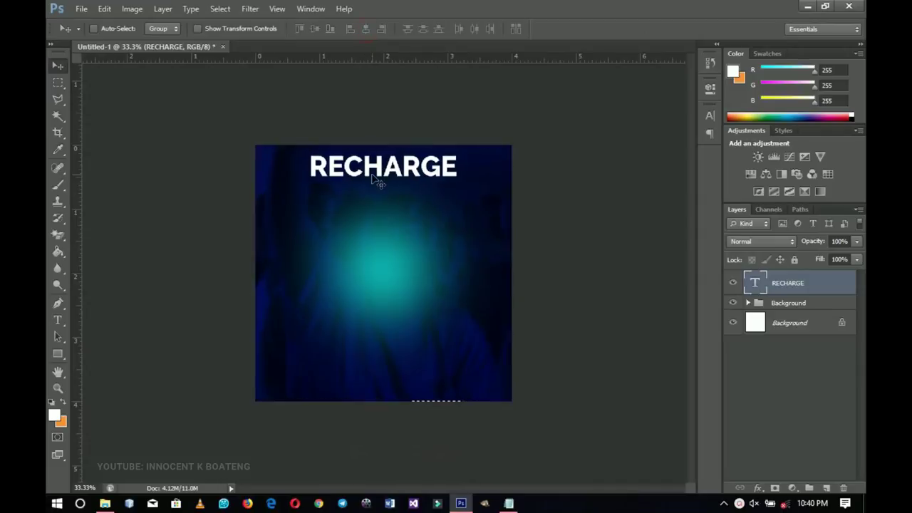
- Give the RECHARGE layer a black-to-white linear Gradient Overlay at 50% opacity and collapse its effects list
right_click(803, 284)
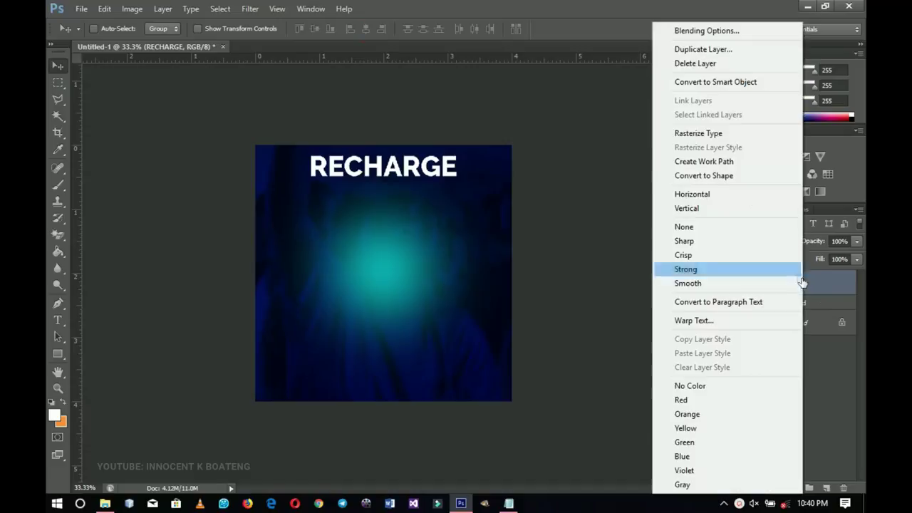
click(697, 35)
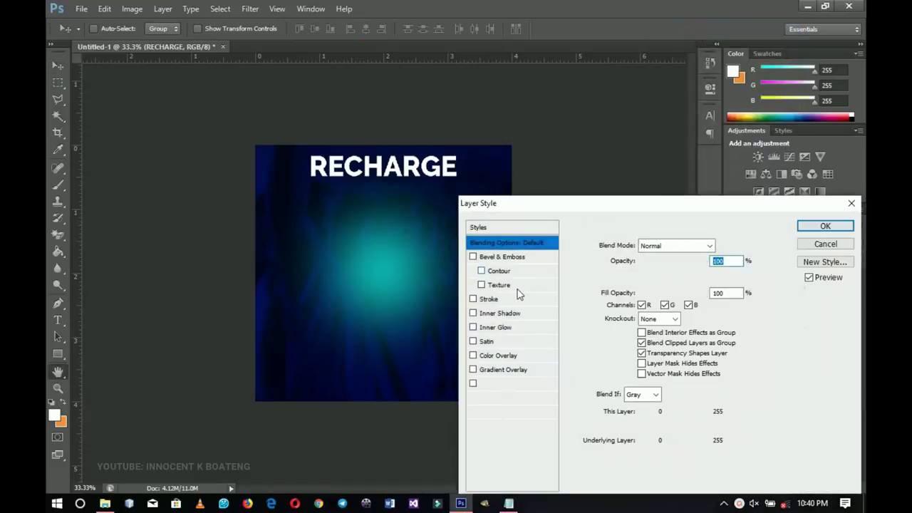
click(503, 369)
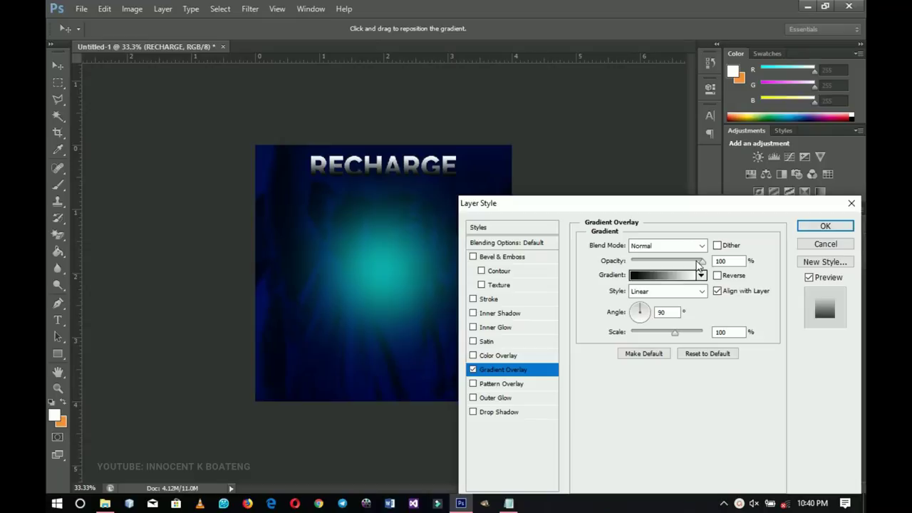
drag(699, 261, 672, 263)
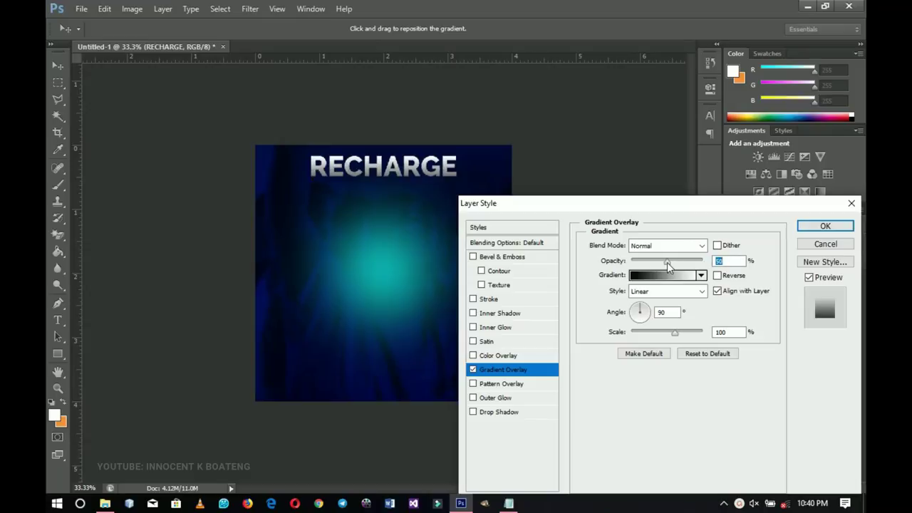
click(824, 226)
click(852, 283)
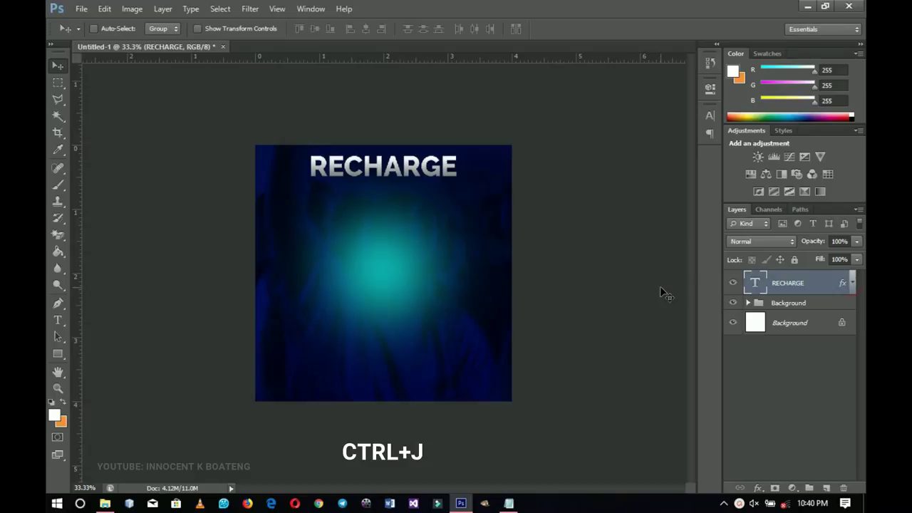
- Duplicate the RECHARGE layer, place the copy directly beneath the original and clear the copy's layer style
key(ctrl+j)
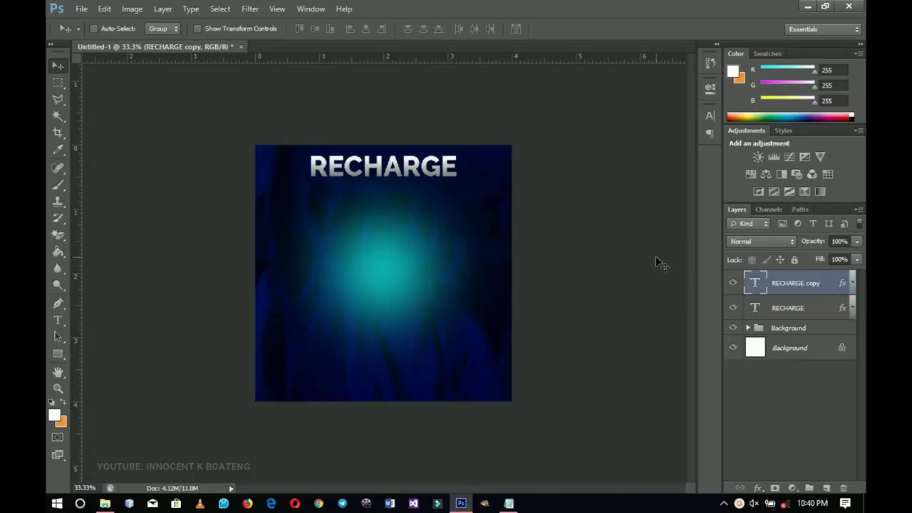
drag(391, 179, 383, 200)
right_click(788, 282)
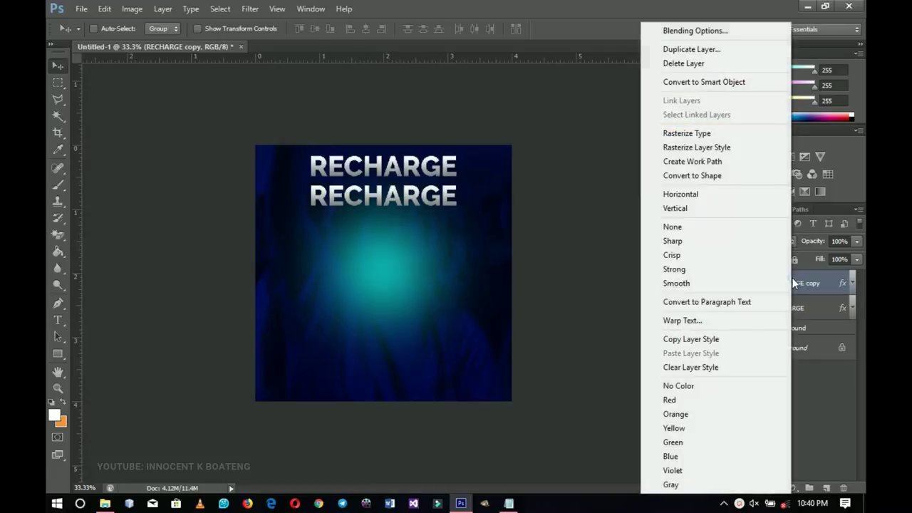
click(687, 371)
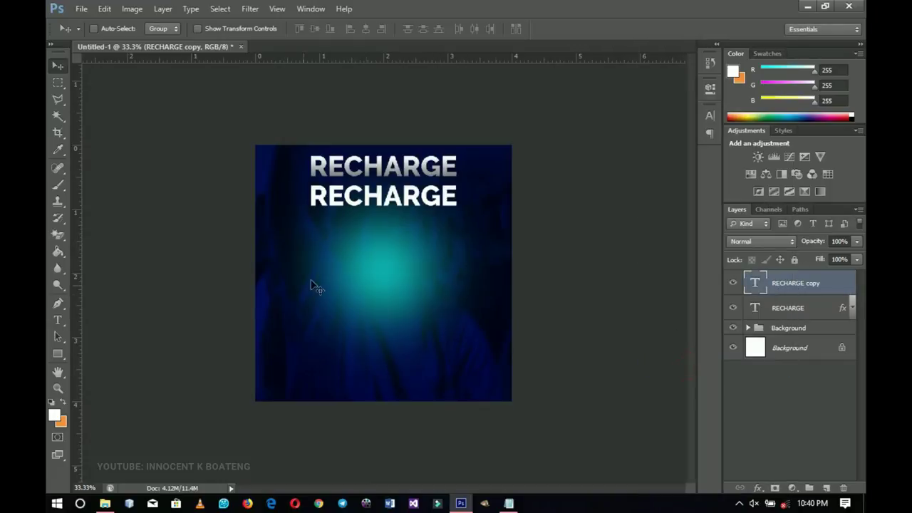
- Change the lower RECHARGE copy's text to YOUTH MINISTRY and set its font weight to Medium
click(58, 319)
click(403, 193)
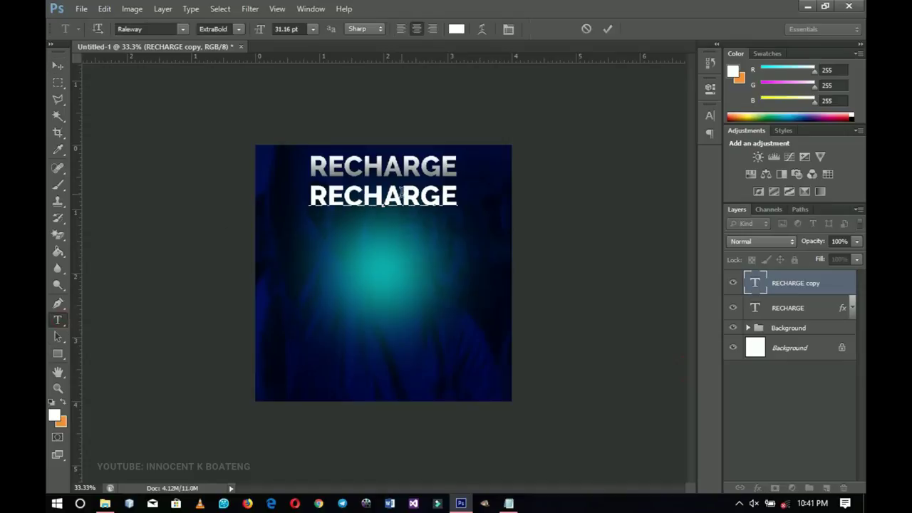
double_click(403, 192)
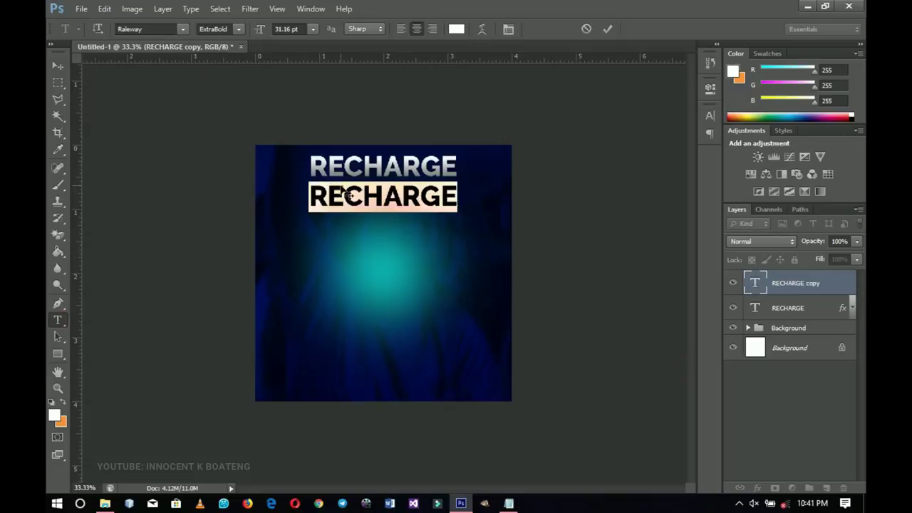
text(YOUTH MI)
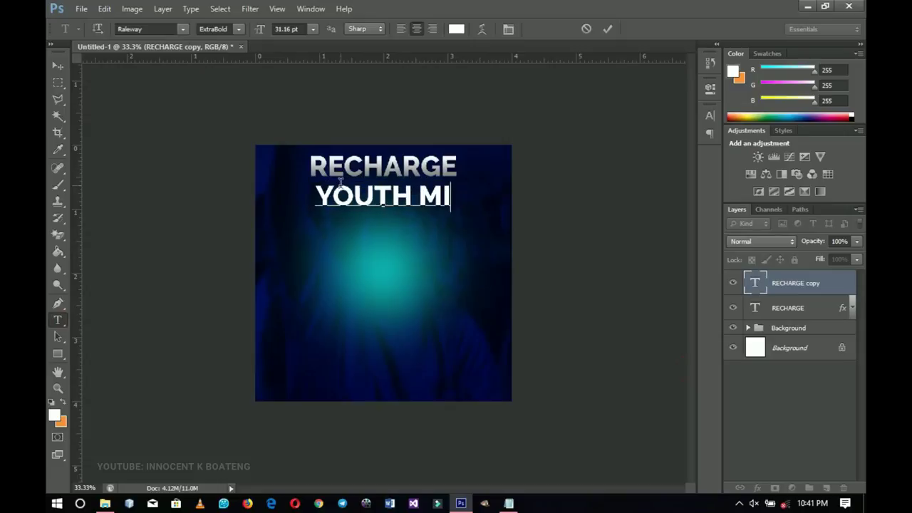
text(NISTRY)
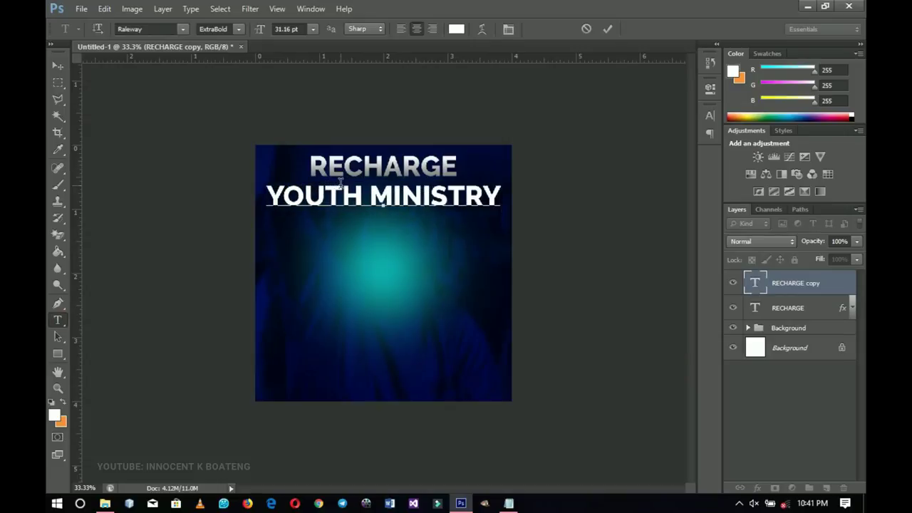
key(ctrl+a)
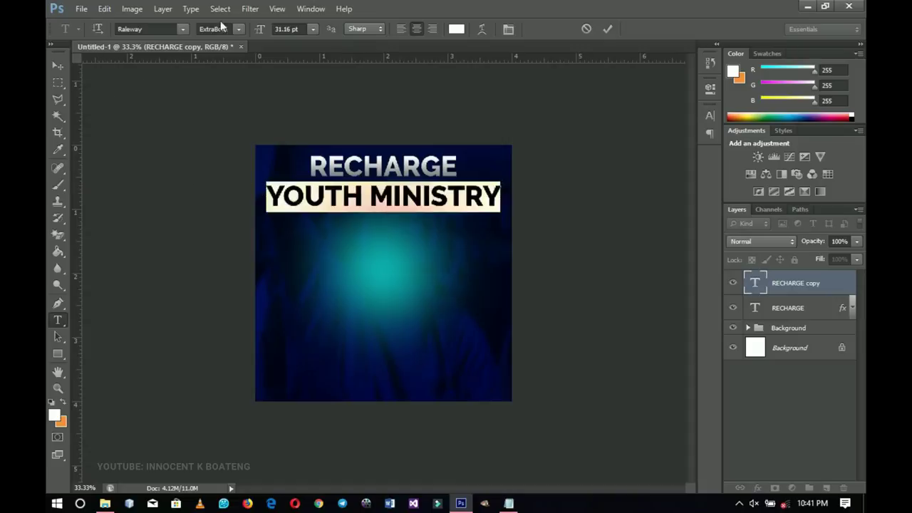
click(239, 30)
click(255, 124)
click(59, 65)
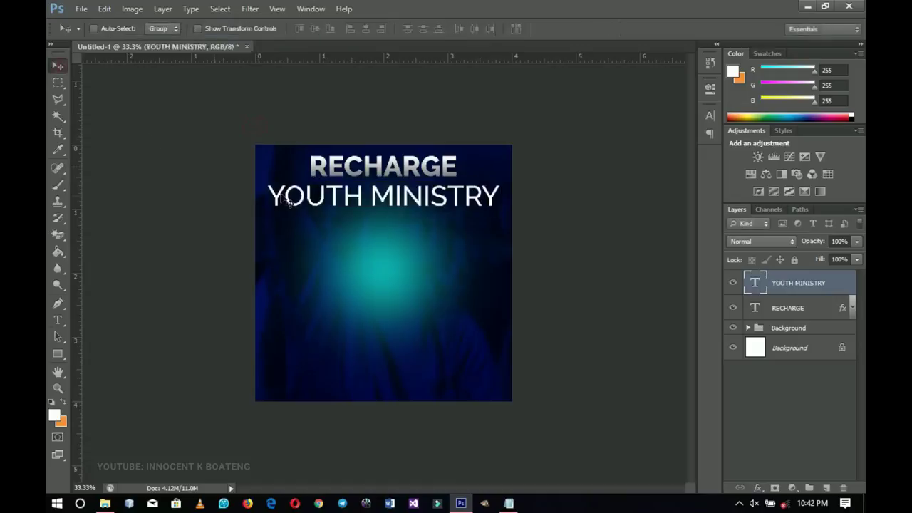
- Shrink the YOUTH MINISTRY text to about 17.5 pt beneath RECHARGE and centre it horizontally on the canvas
key(ctrl+t)
drag(496, 213, 424, 209)
key(Return)
key(ctrl+a)
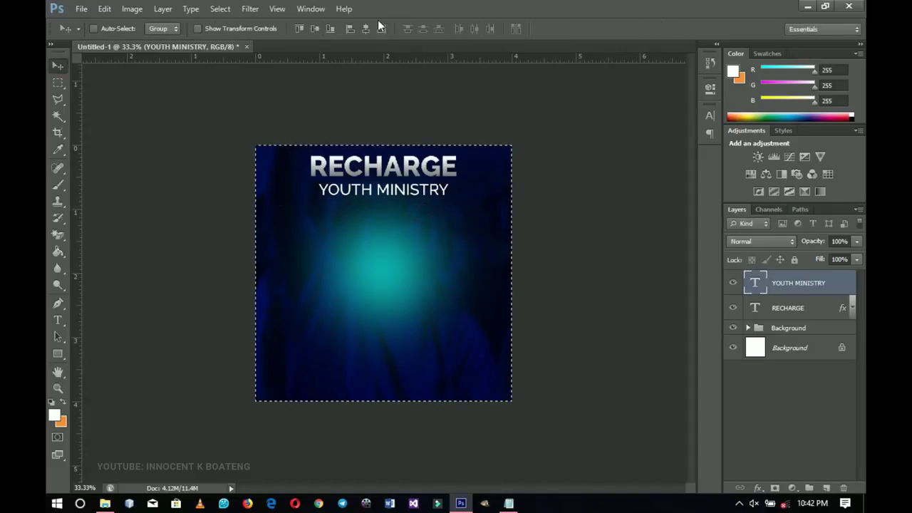
key(ctrl+d)
- Duplicate the YOUTH MINISTRY text, place the copy just below it and change the copy's wording to Presents
key(ctrl+j)
drag(424, 189, 417, 215)
key(t)
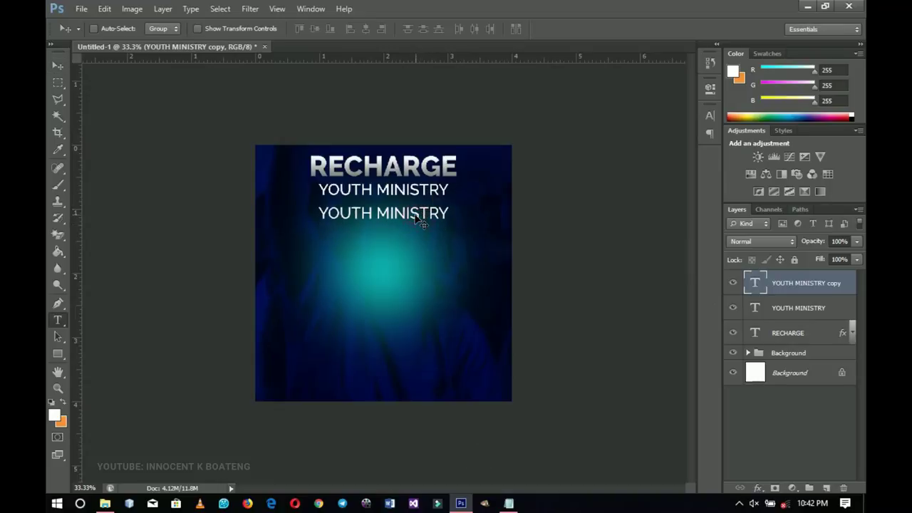
triple_click(416, 218)
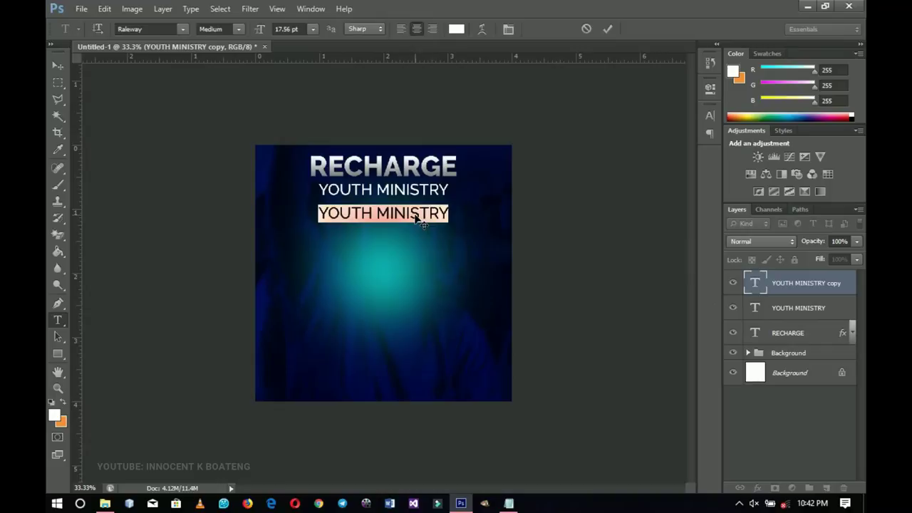
text(Presents)
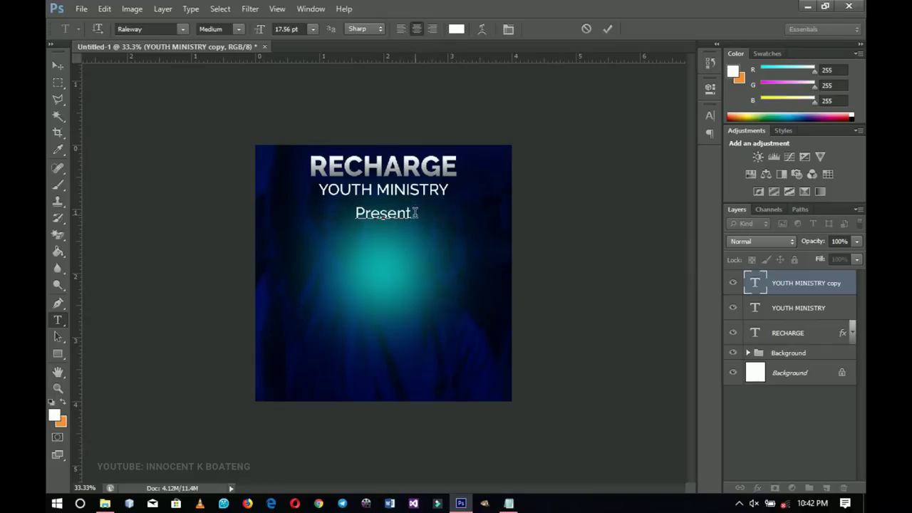
- Set the font of the Presents text to Brush Script MT
double_click(383, 216)
click(145, 29)
text(Brush Script MT)
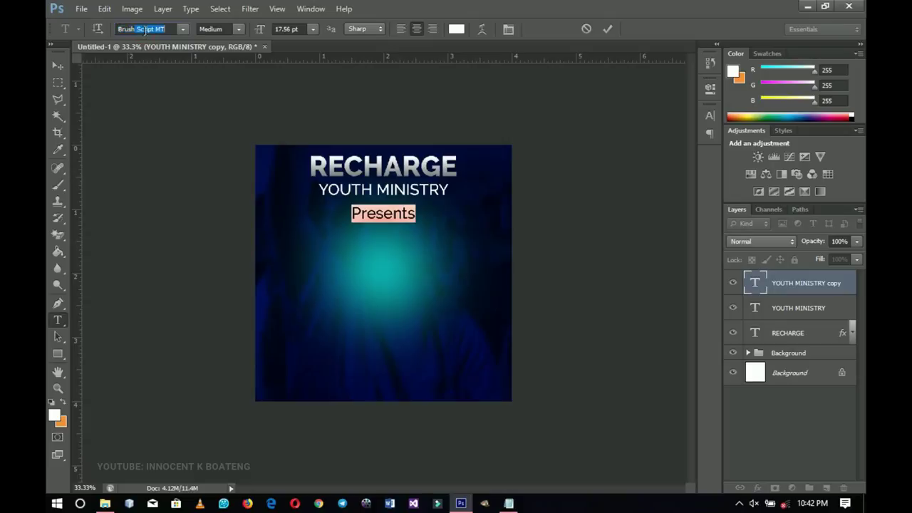
key(Return)
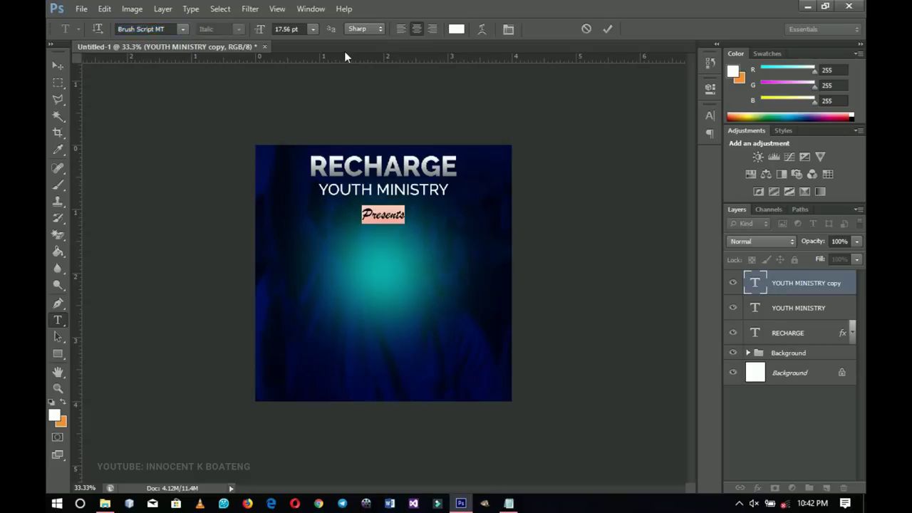
- Colour the Presents text golden yellow (#ffd200) and commit the text
click(456, 29)
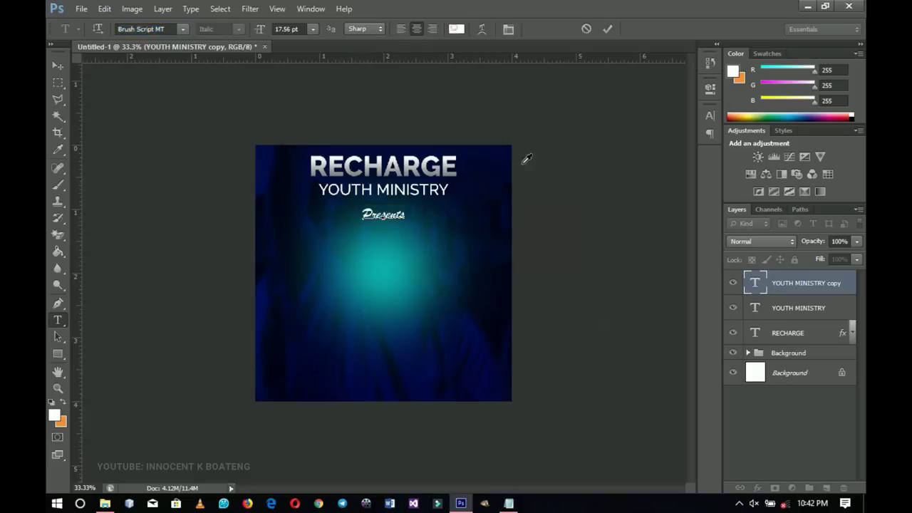
drag(610, 335, 609, 329)
drag(569, 219, 622, 190)
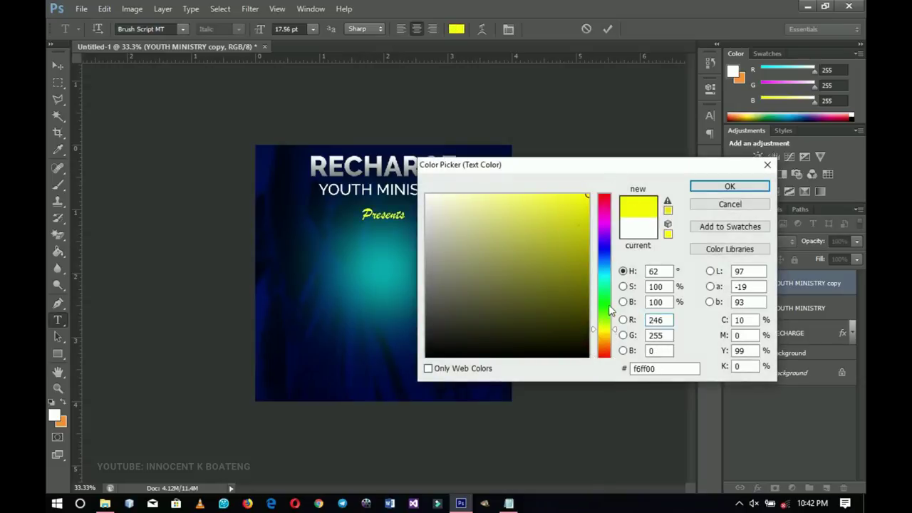
drag(608, 338, 606, 334)
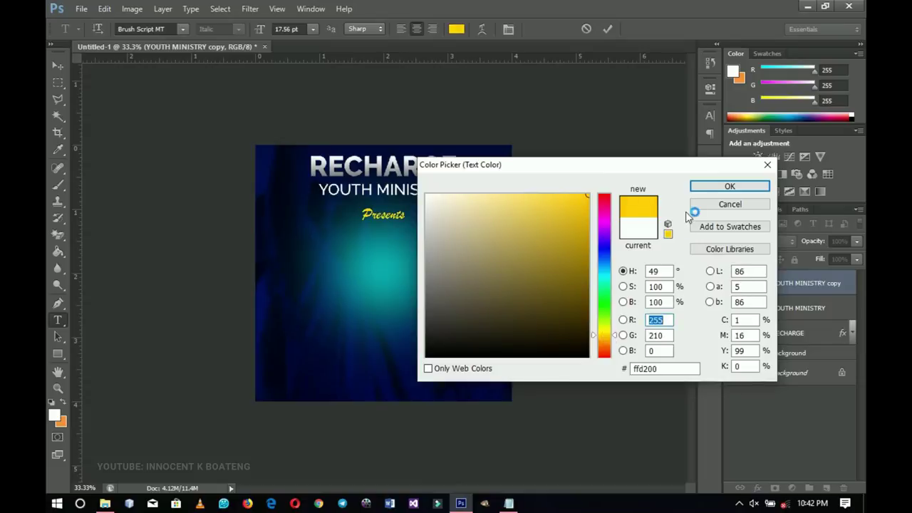
click(702, 186)
click(58, 64)
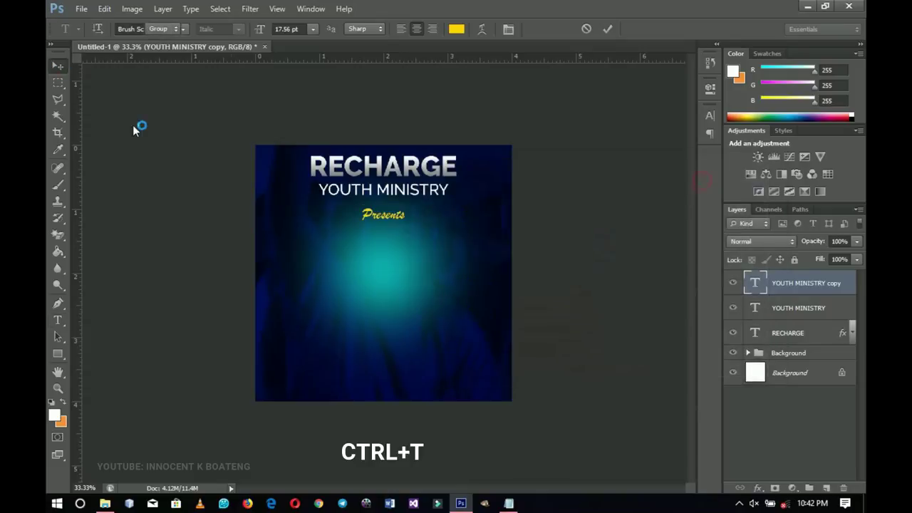
- Enlarge the Presents text to about 25 pt and position it centred just beneath YOUTH MINISTRY
key(ctrl+t)
mouse_move(410, 230)
mouse_down()
mouse_move(421, 229)
mouse_move(401, 233)
mouse_up()
key(Return)
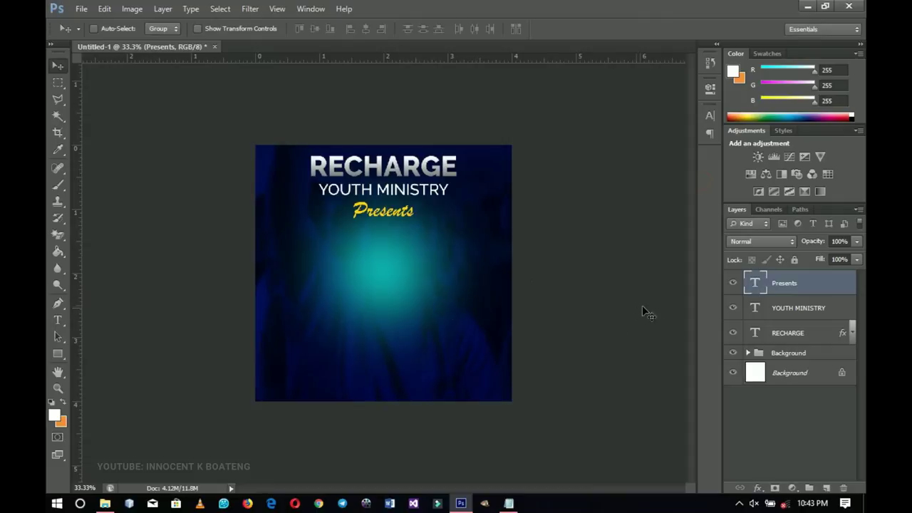
- Group the Presents, YOUTH MINISTRY and RECHARGE layers and name the group Heading
shift+click(789, 335)
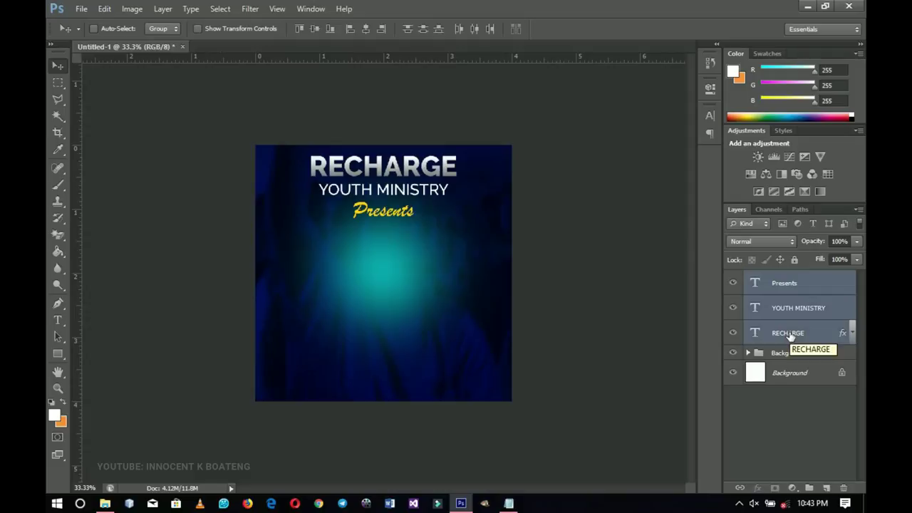
key(ctrl+g)
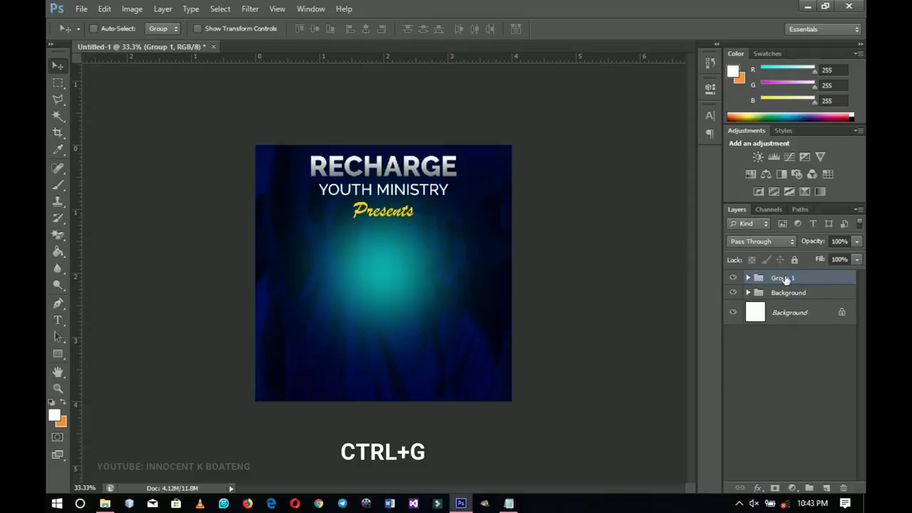
double_click(782, 278)
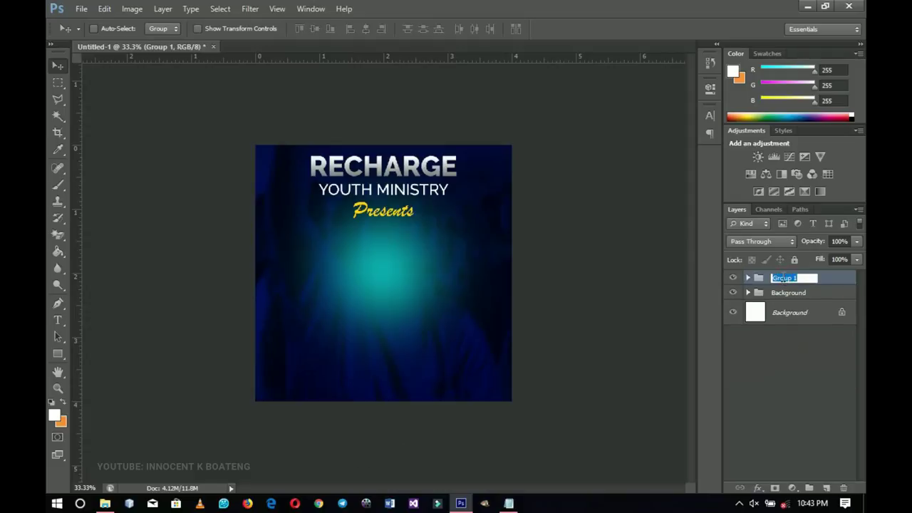
text(Heading)
key(Return)
- Add the white text REVIVE in Bebas at 60 pt over the teal glow in the upper middle of the canvas
key(t)
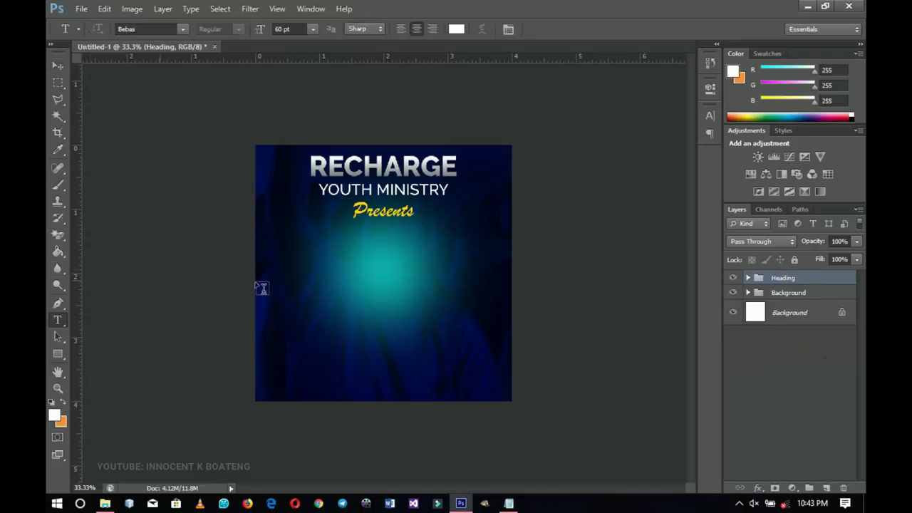
key(ctrl+space)
ctrl+click(396, 271)
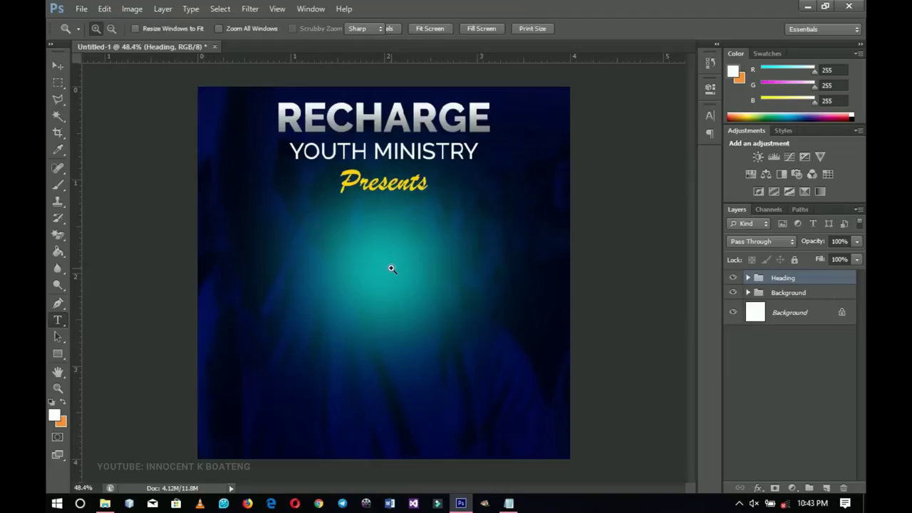
right_click(397, 271)
click(393, 200)
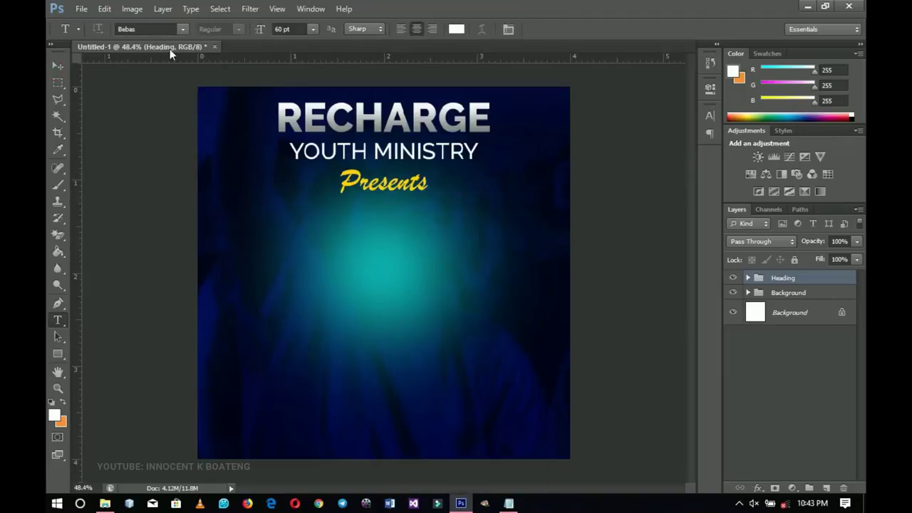
click(336, 241)
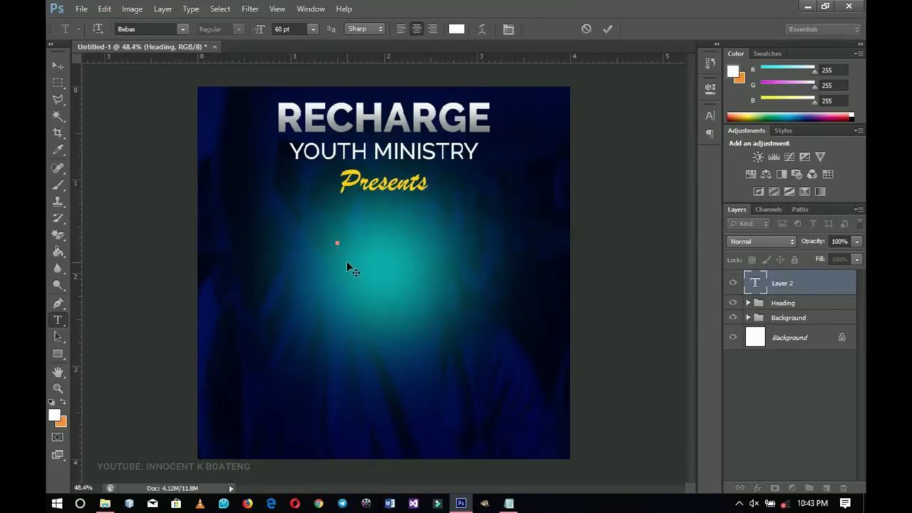
text(REVI)
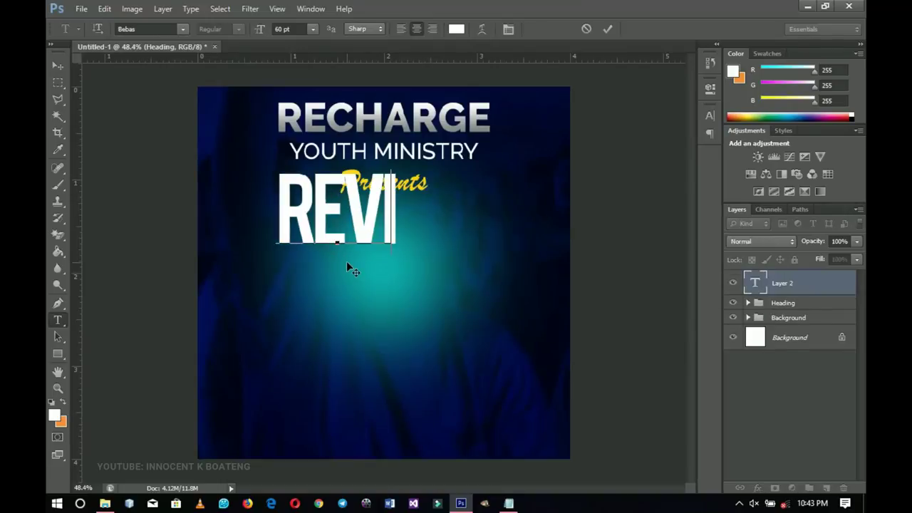
text(VE)
- Set the REVIVE text's tracking to -100 and its leading to 30 pt, and commit the text
key(ctrl+a)
key(ctrl+t)
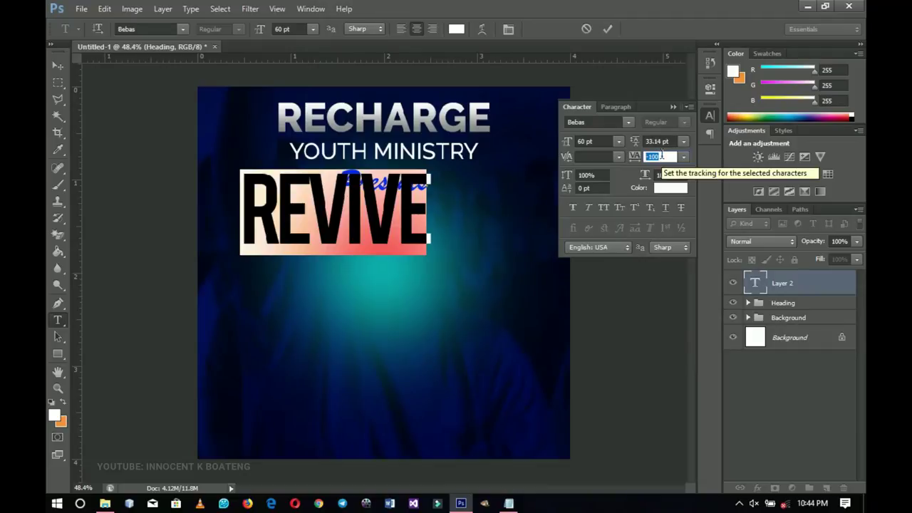
text(0)
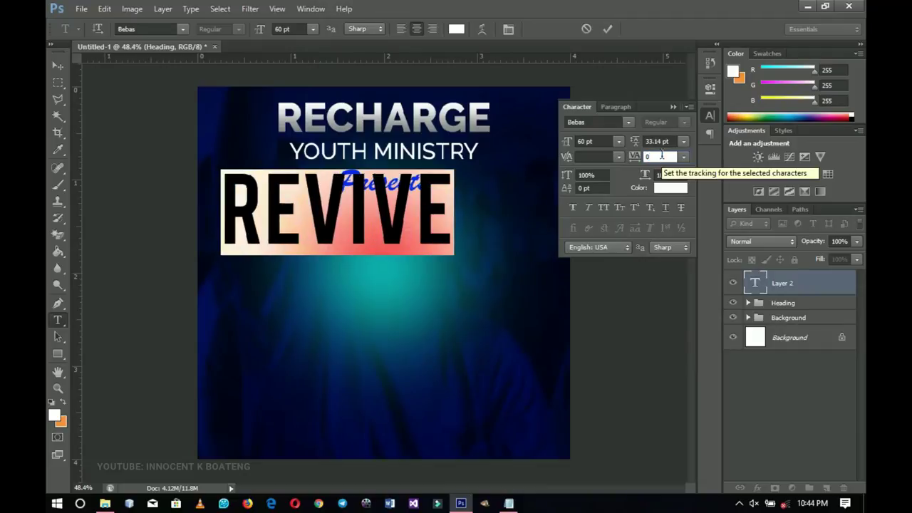
double_click(661, 156)
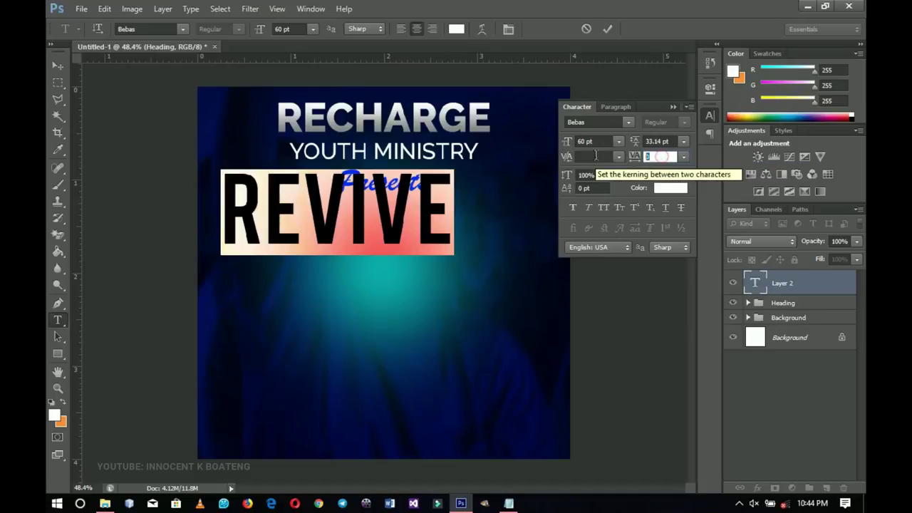
text(-100)
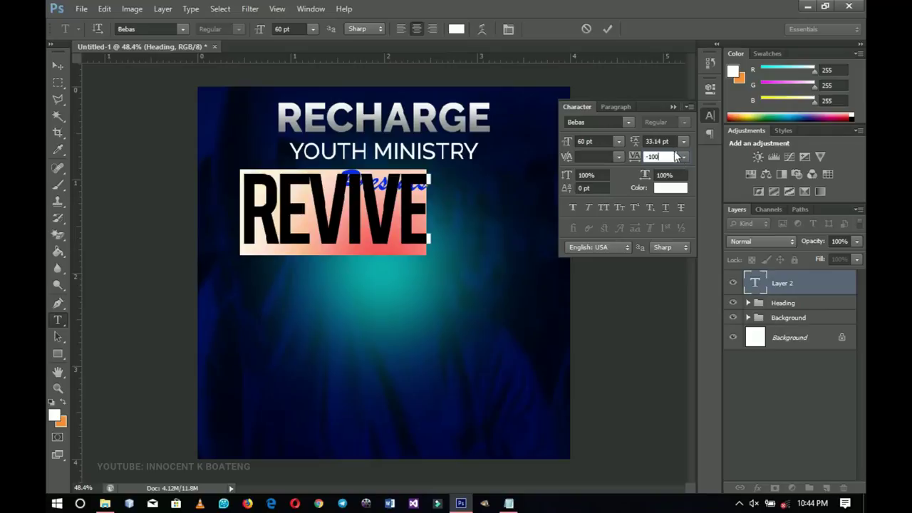
click(674, 141)
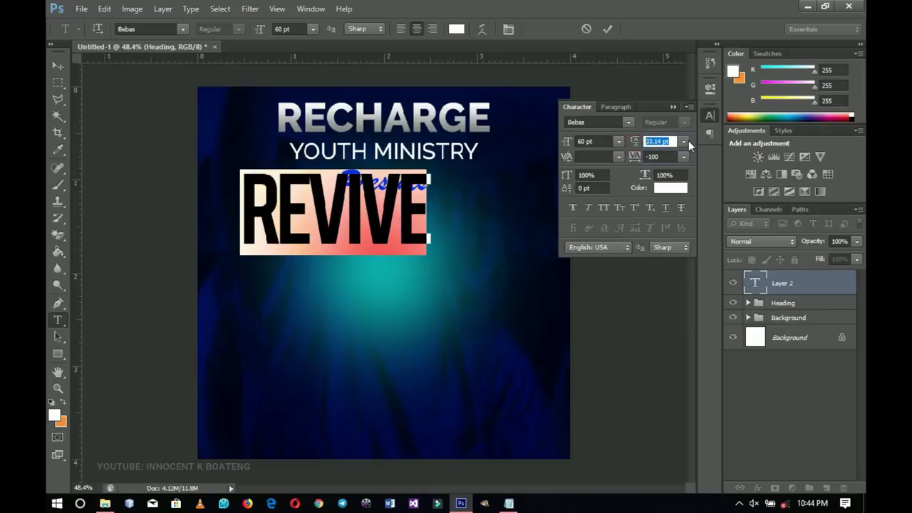
text(30)
click(52, 67)
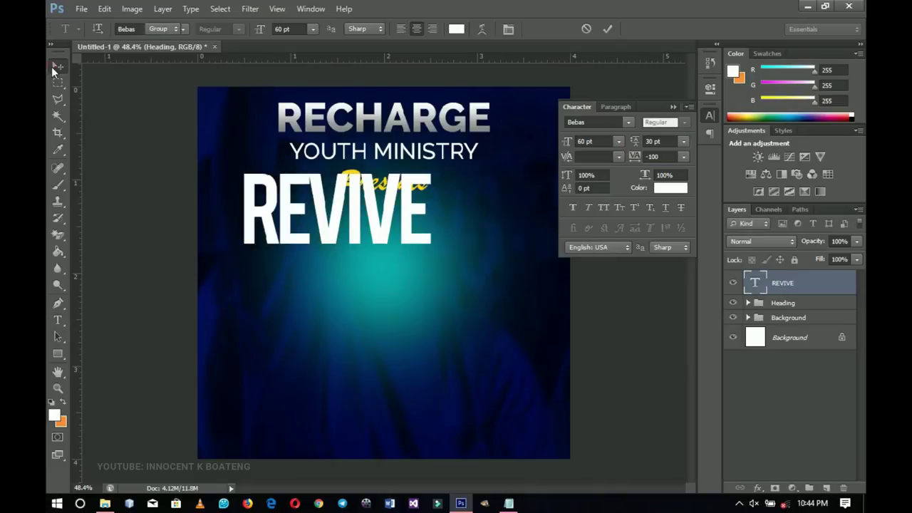
- Centre REVIVE horizontally on the canvas and move it straight down about 0.38 in, clear of Presents
key(ctrl+a)
click(366, 28)
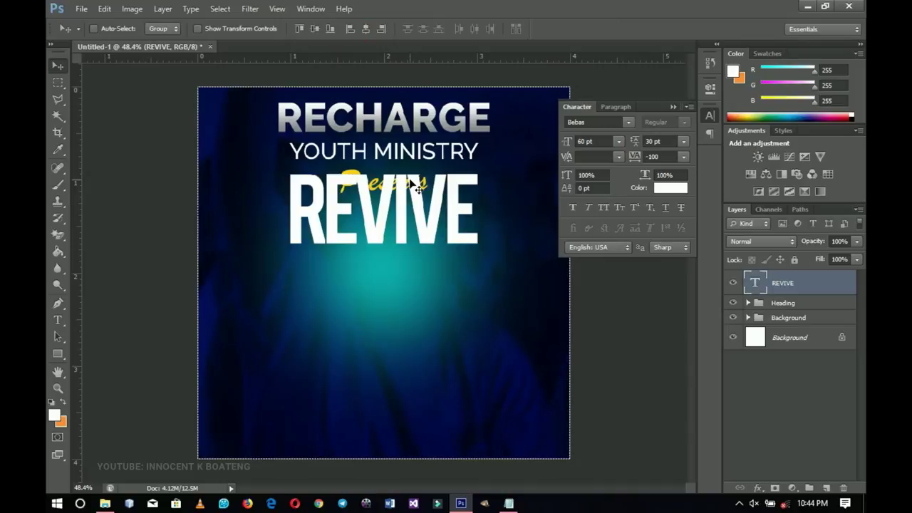
key(ctrl+d)
drag(428, 237, 428, 274)
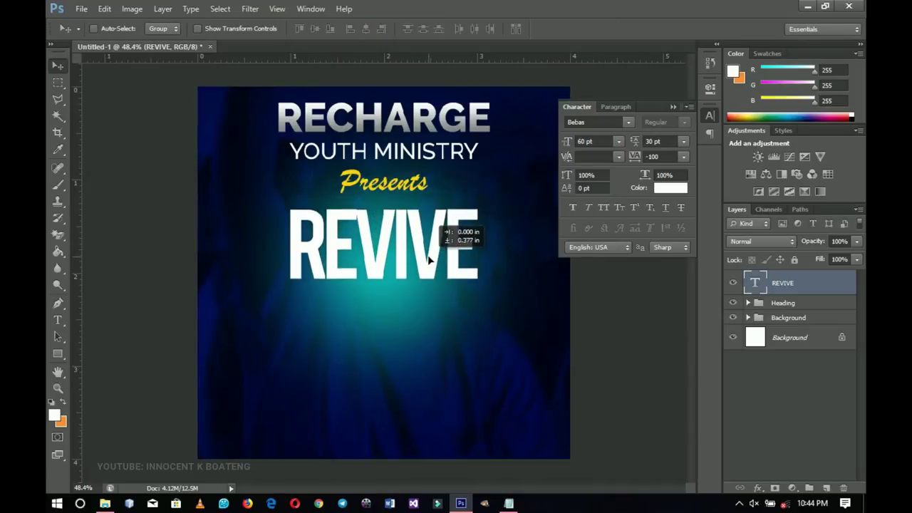
- Scale REVIVE up proportionally to about 132%, roughly 79 pt, keeping it centred beneath Presents
key(ctrl+t)
drag(480, 292, 507, 303)
key(Return)
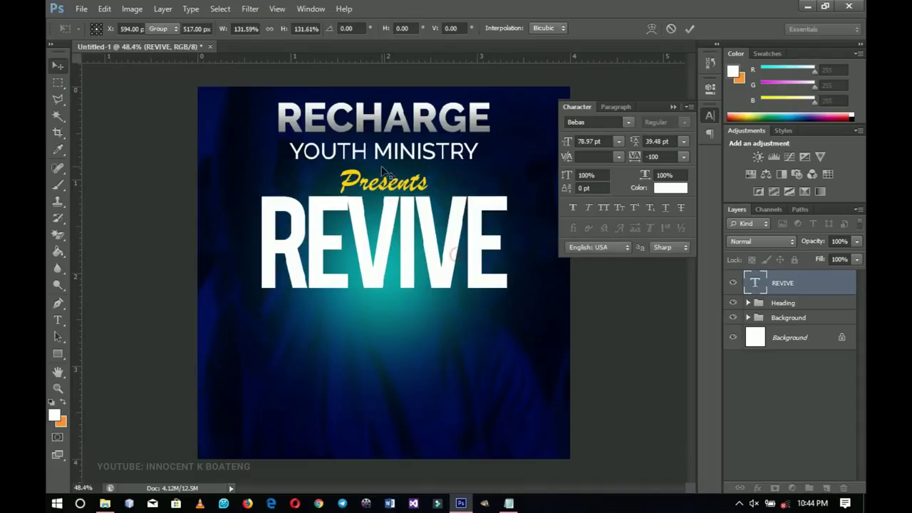
- Nudge the Presents text up closer to YOUTH MINISTRY and adjust the position of REVIVE slightly
right_click(399, 184)
click(421, 206)
drag(421, 210, 415, 200)
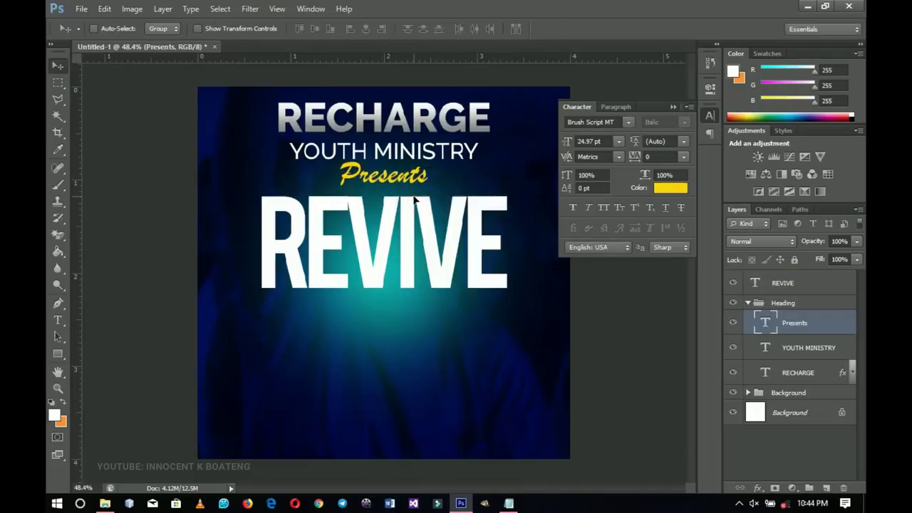
right_click(416, 205)
click(435, 213)
drag(435, 228, 436, 224)
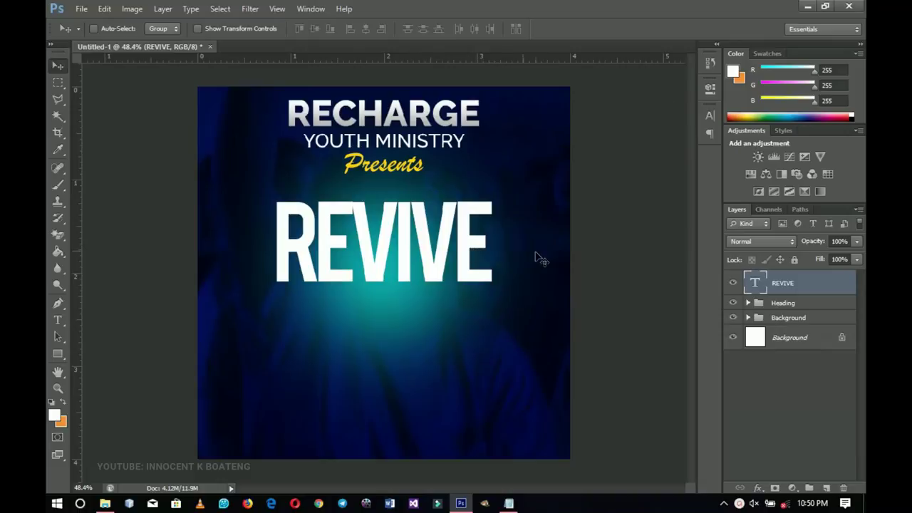
- Apply a Drop Shadow to the REVIVE layer with a size of about 35 px, 2 px distance and 75% opacity
right_click(806, 287)
click(692, 31)
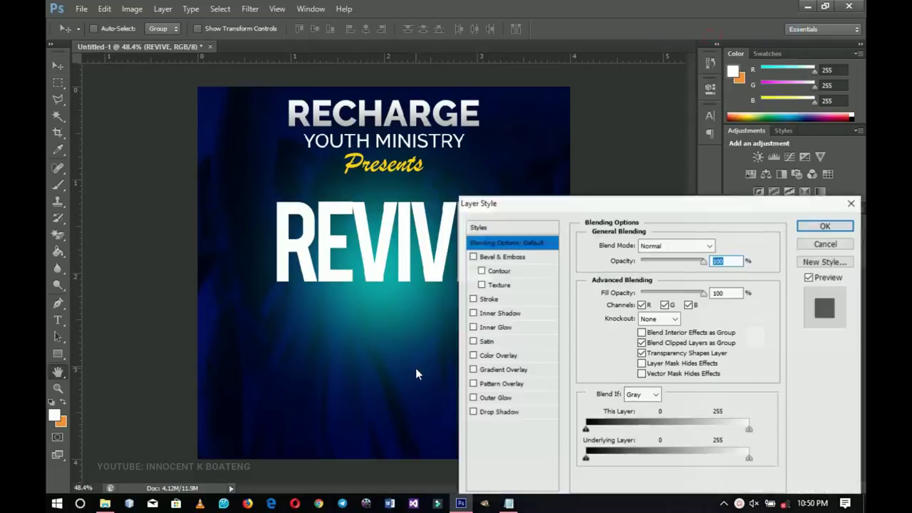
click(511, 413)
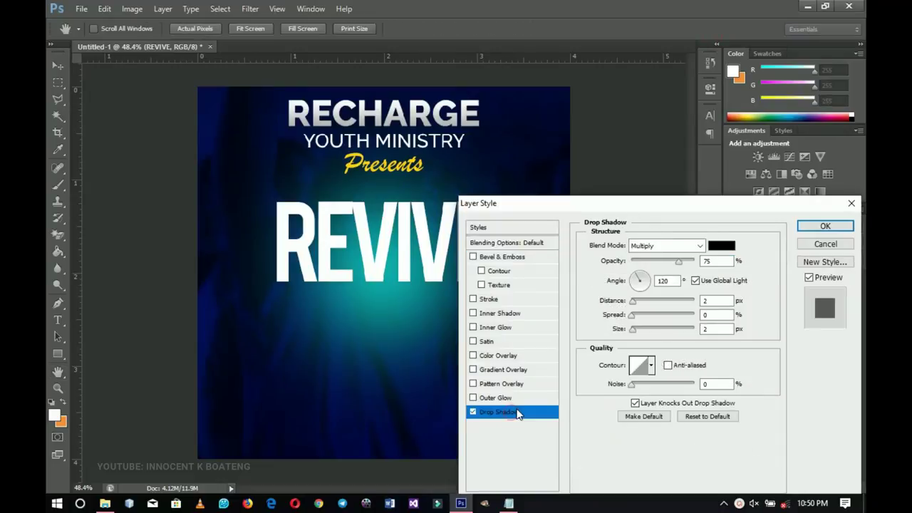
click(635, 329)
click(640, 330)
drag(641, 329, 645, 330)
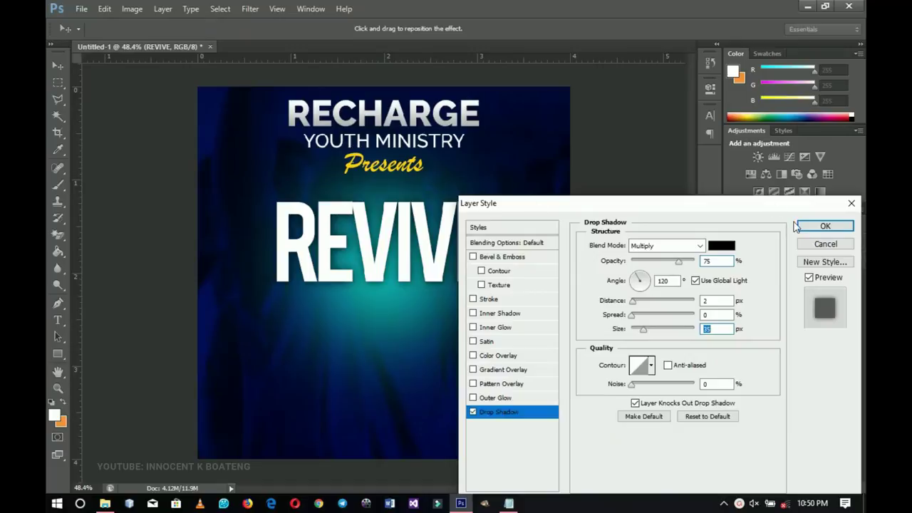
click(798, 226)
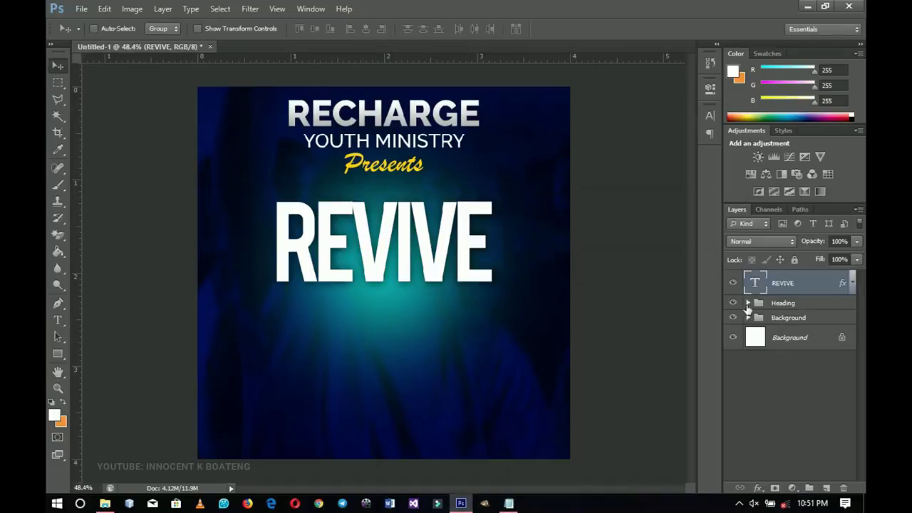
- Duplicate the REVIVE text, place the copy directly below the original and change the copy's wording to NATION
key(ctrl+j)
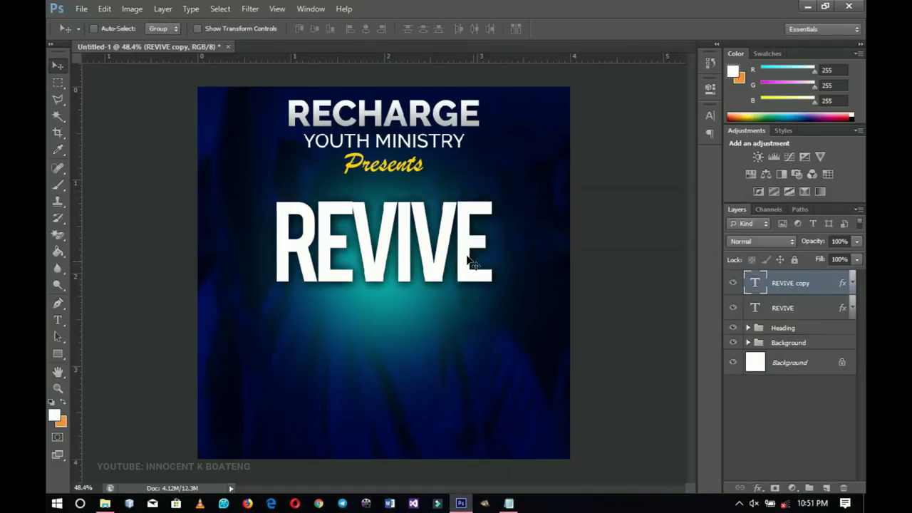
drag(443, 233, 458, 321)
key(t)
double_click(443, 305)
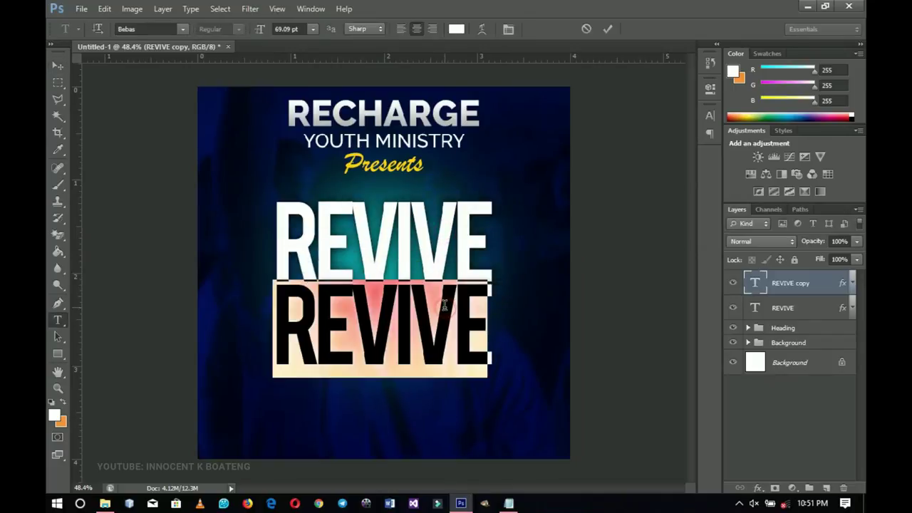
text(NA)
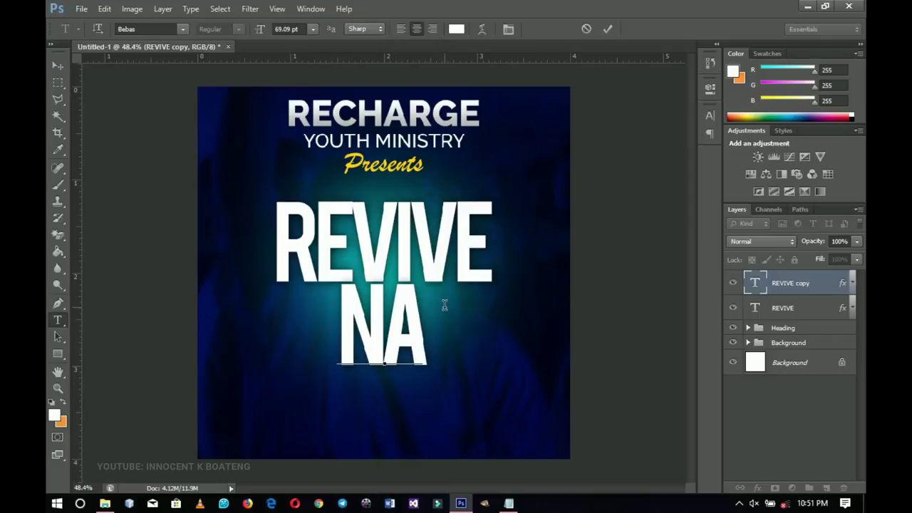
text(TION)
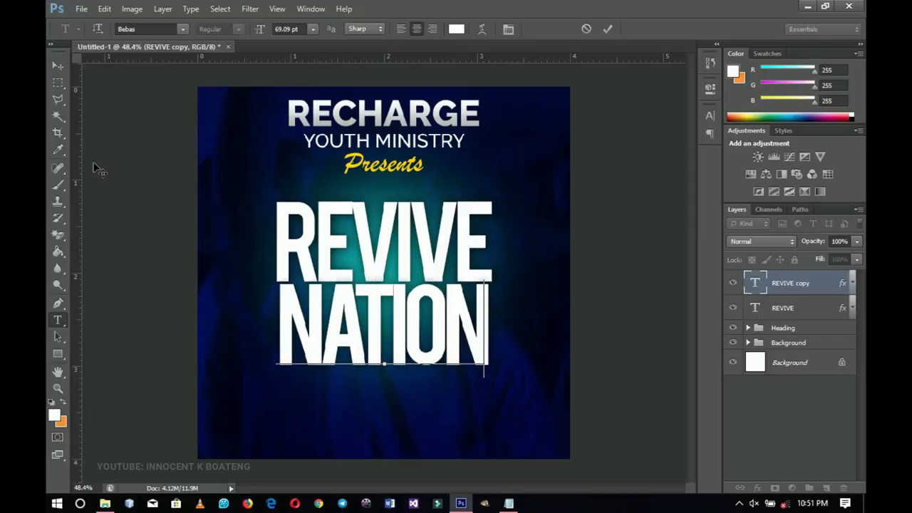
click(58, 66)
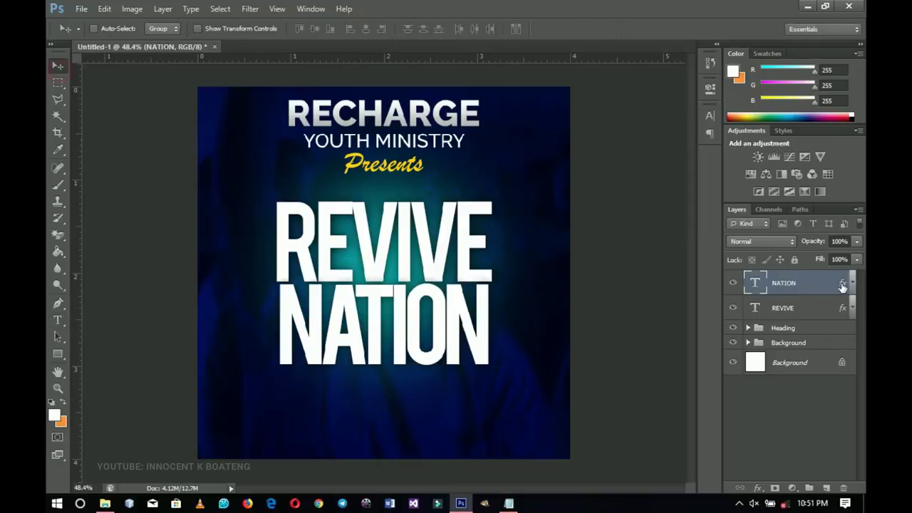
- Add a Gradient Overlay to the NATION layer using the yellow-to-gold preset at the end of the gradient presets
right_click(807, 285)
click(701, 35)
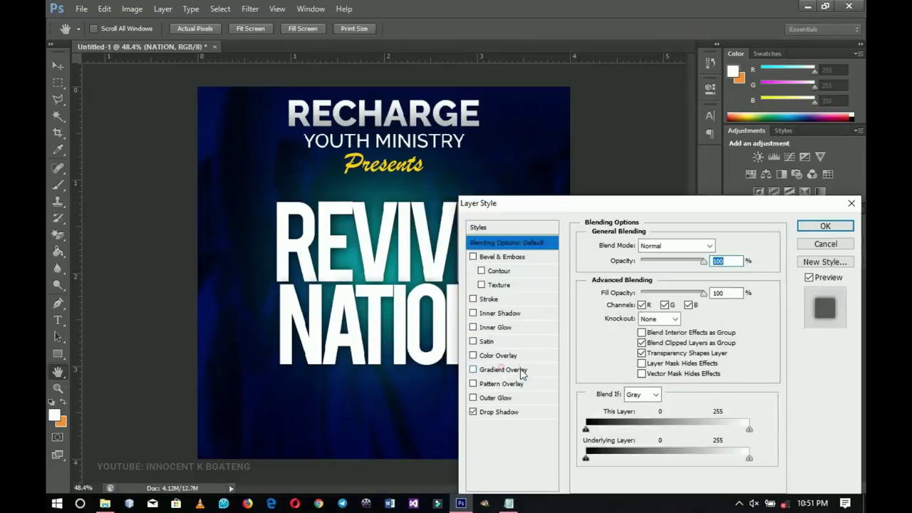
click(521, 371)
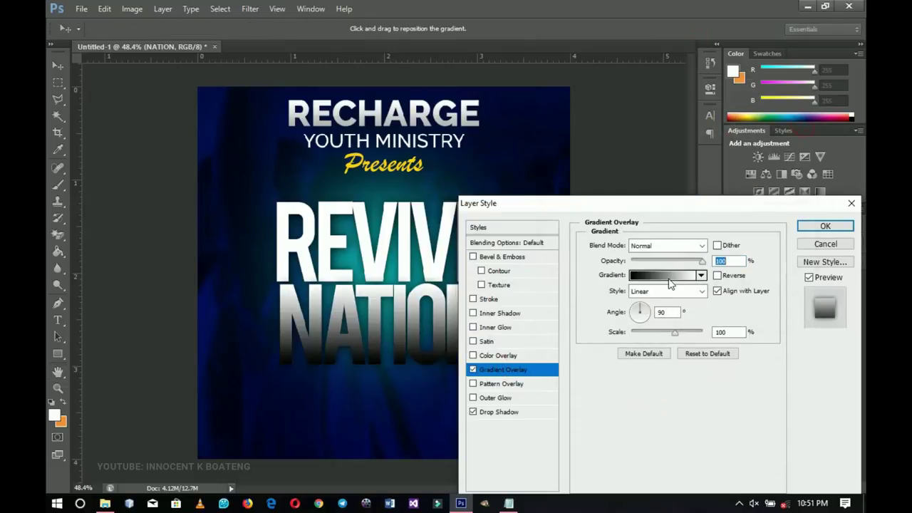
click(670, 275)
scroll(692, 152, down, 10)
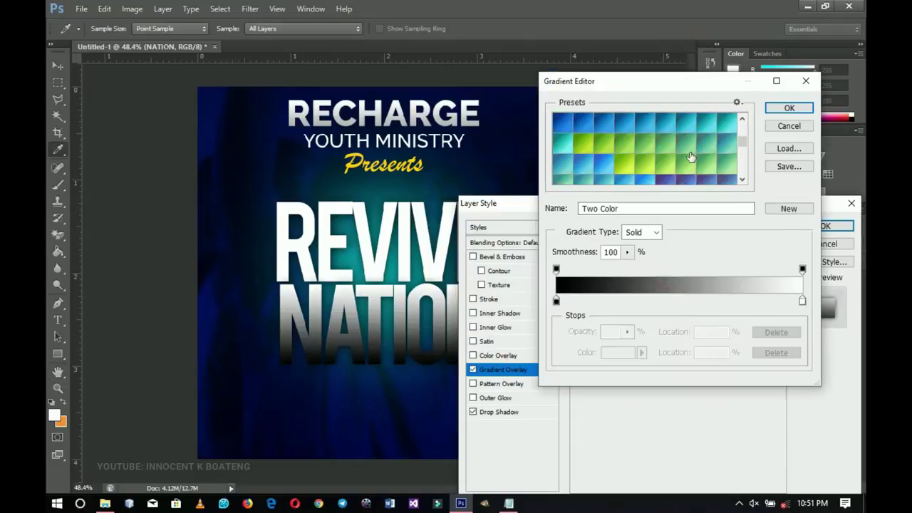
scroll(711, 183, down, 6)
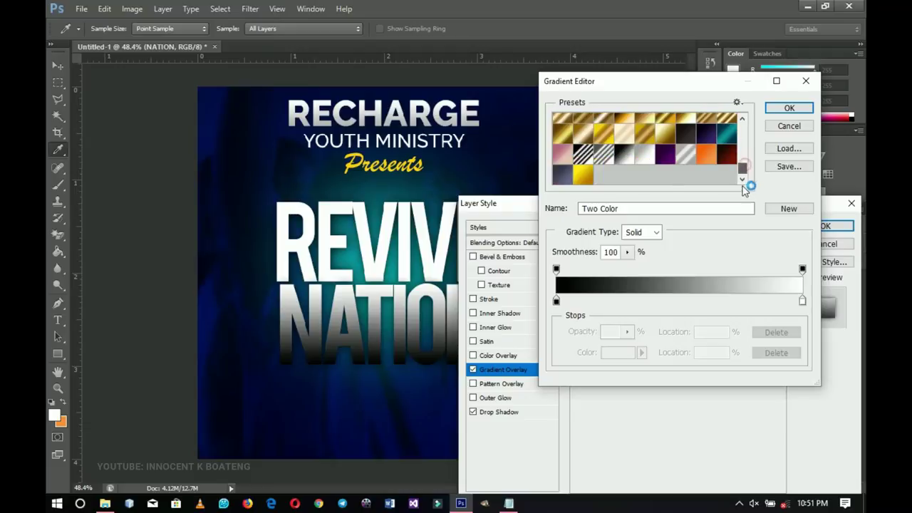
click(585, 178)
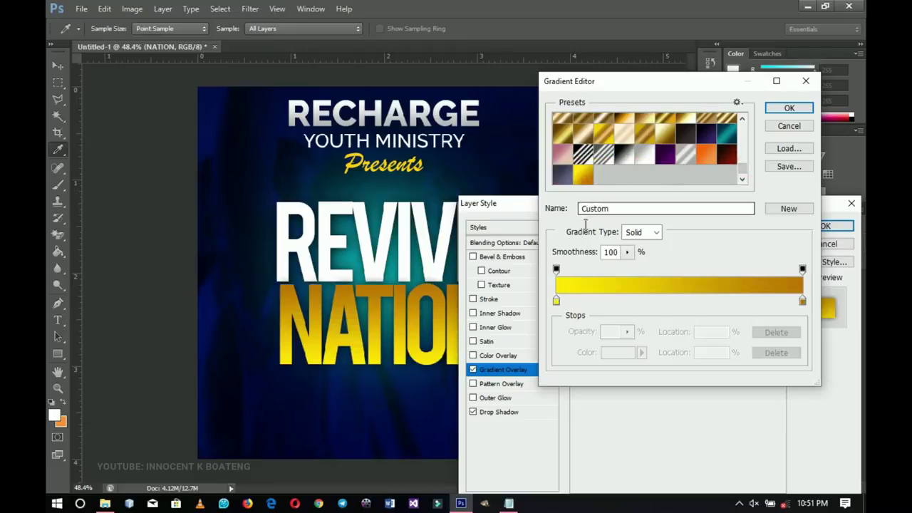
- Set the gradient's start stop colour to #fff000 and its end stop colour to #b67402
click(556, 301)
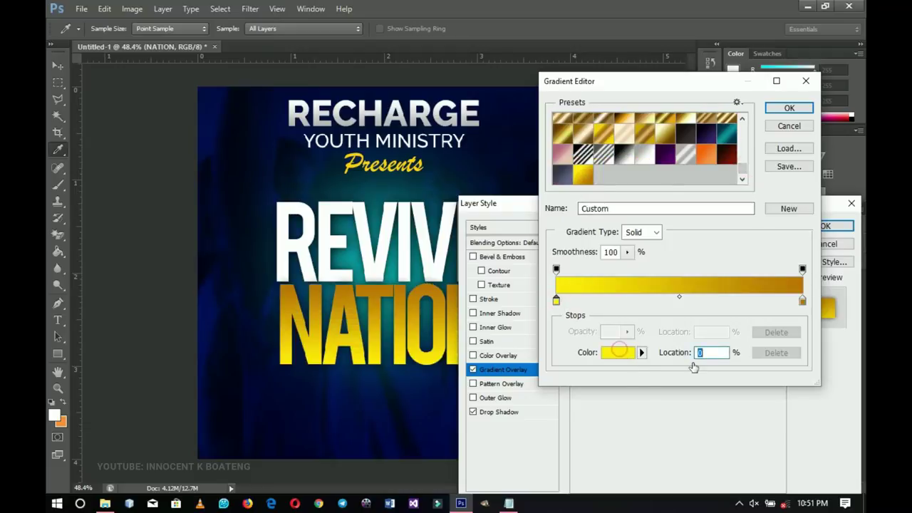
click(619, 352)
click(696, 367)
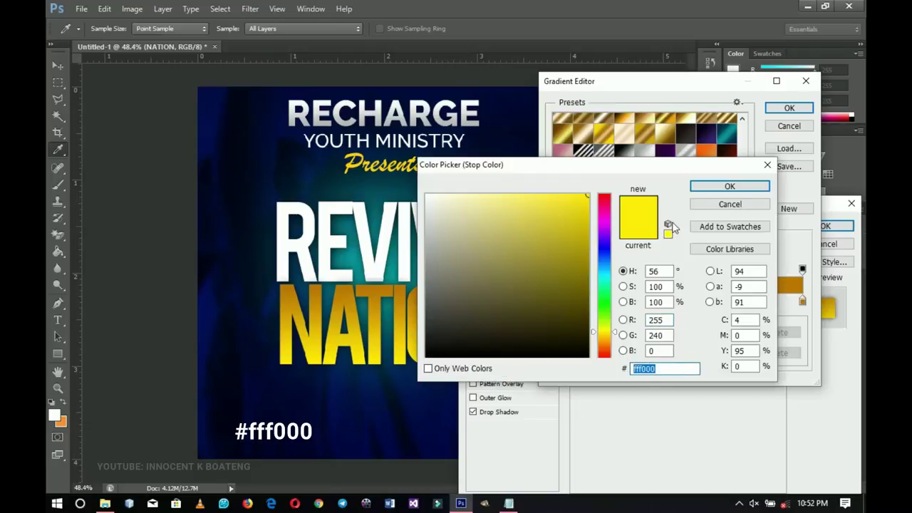
click(712, 190)
click(802, 301)
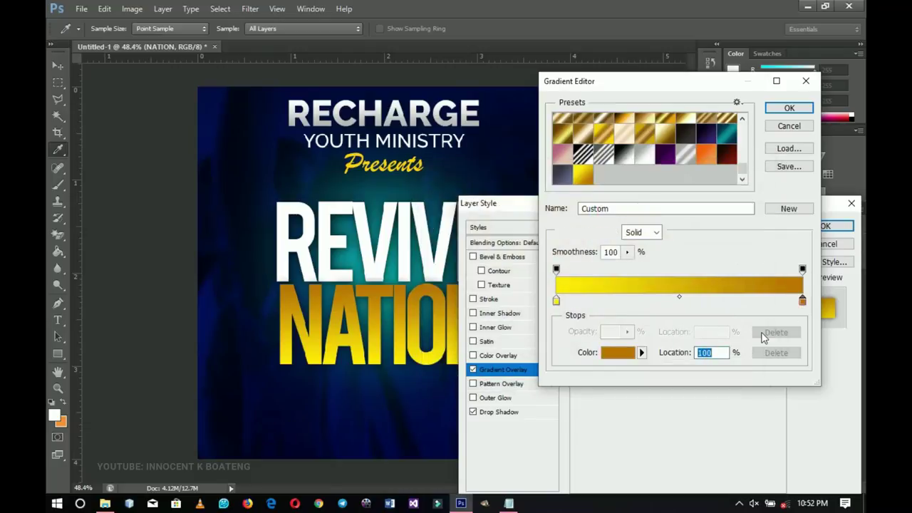
click(613, 354)
click(663, 369)
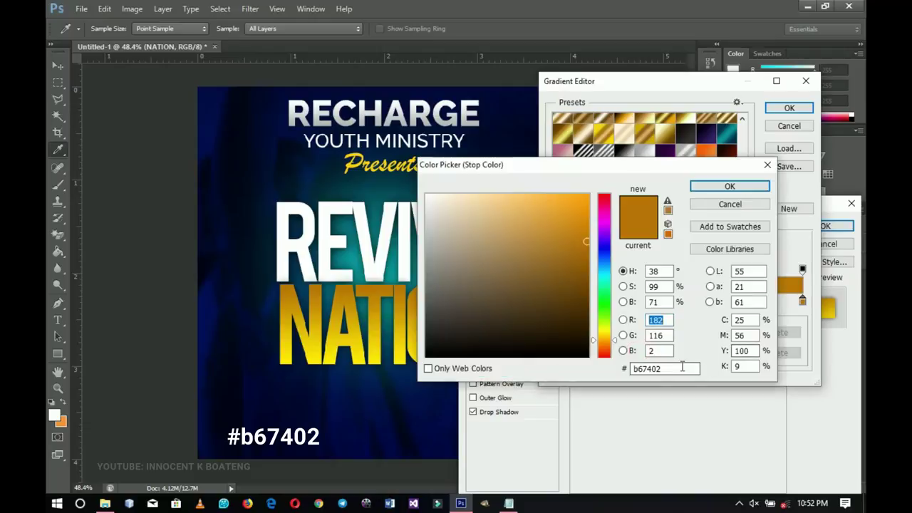
click(728, 187)
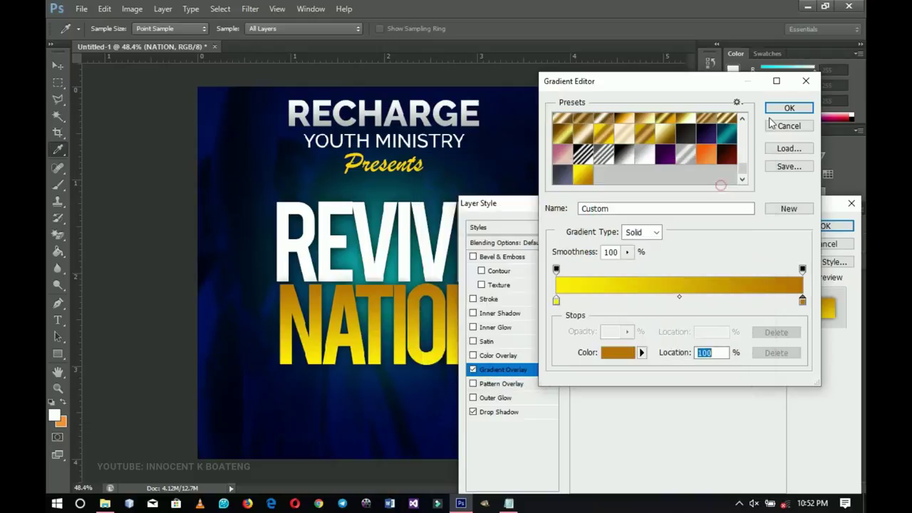
click(788, 109)
- Set the NATION gradient overlay's angle to 138° and apply the layer style
click(606, 316)
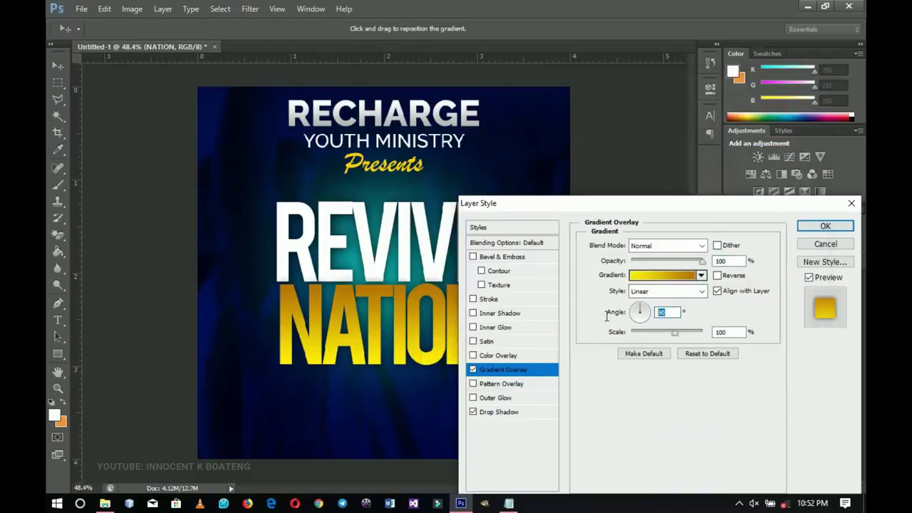
text(138)
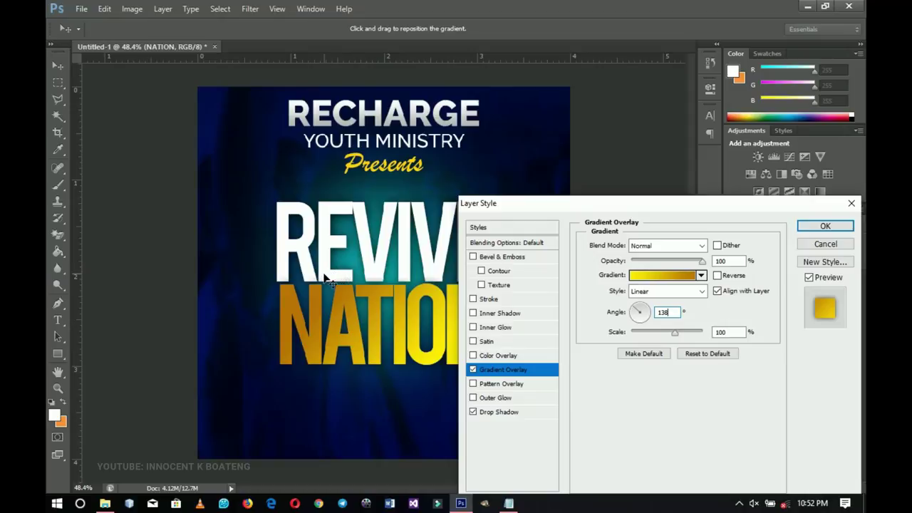
click(824, 226)
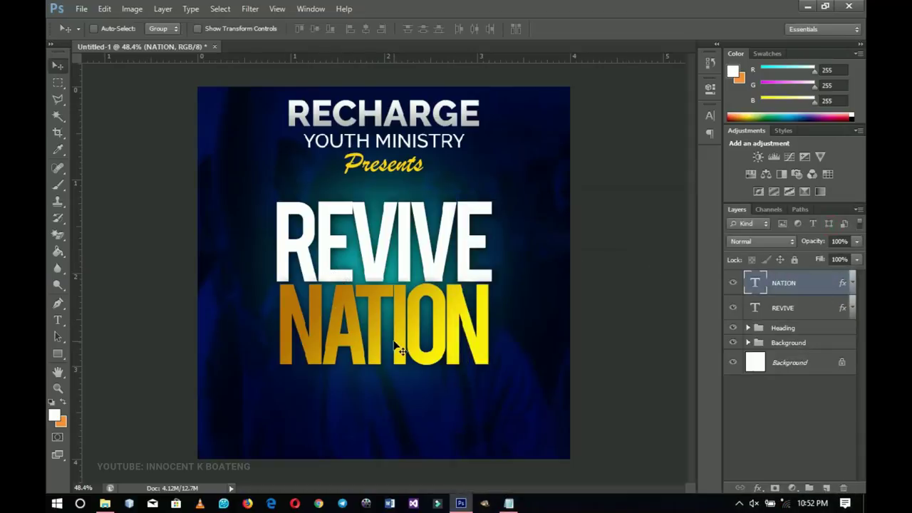
- Move NATION up to overlap the bottom of REVIVE, then enlarge it to about 119% width and 106% height
drag(413, 357, 411, 347)
key(ctrl+t)
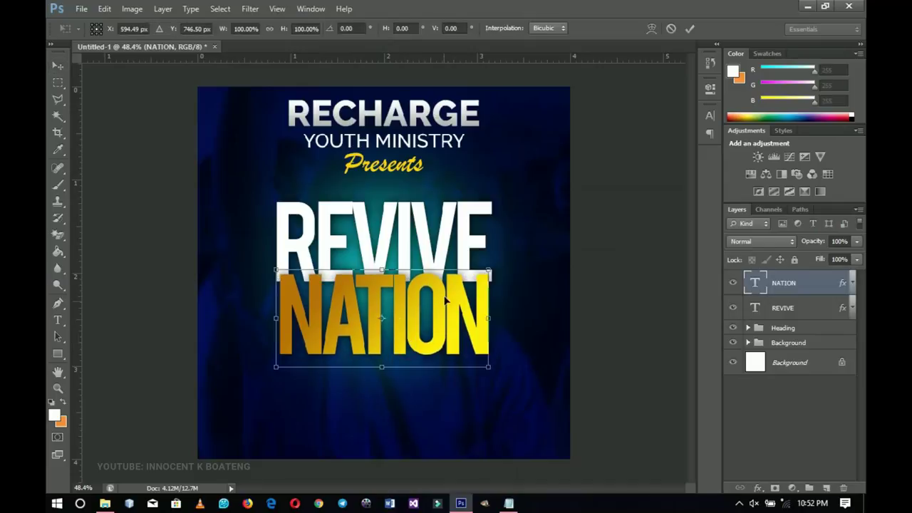
key(Return)
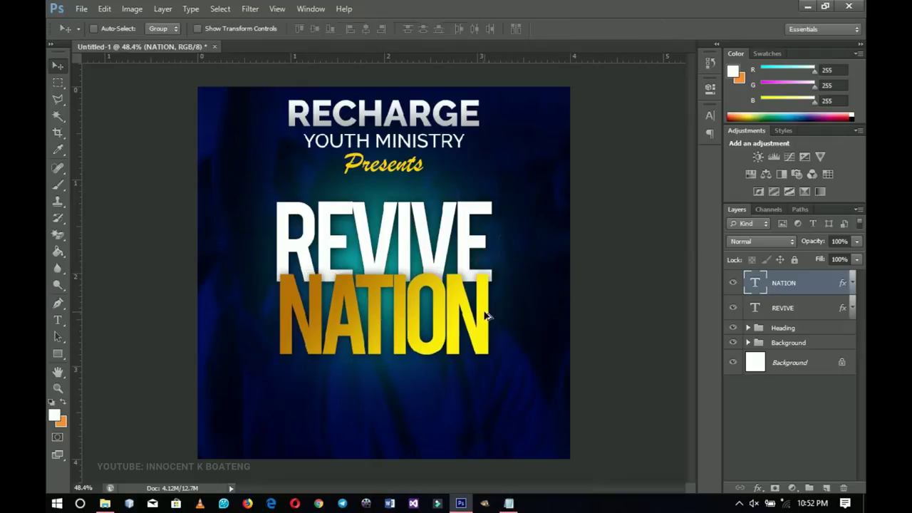
key(ctrl+t)
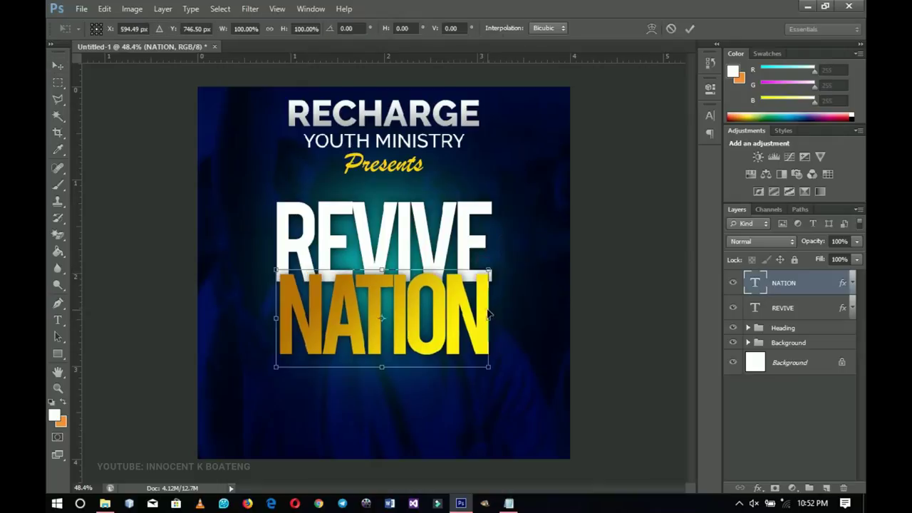
drag(489, 271, 495, 268)
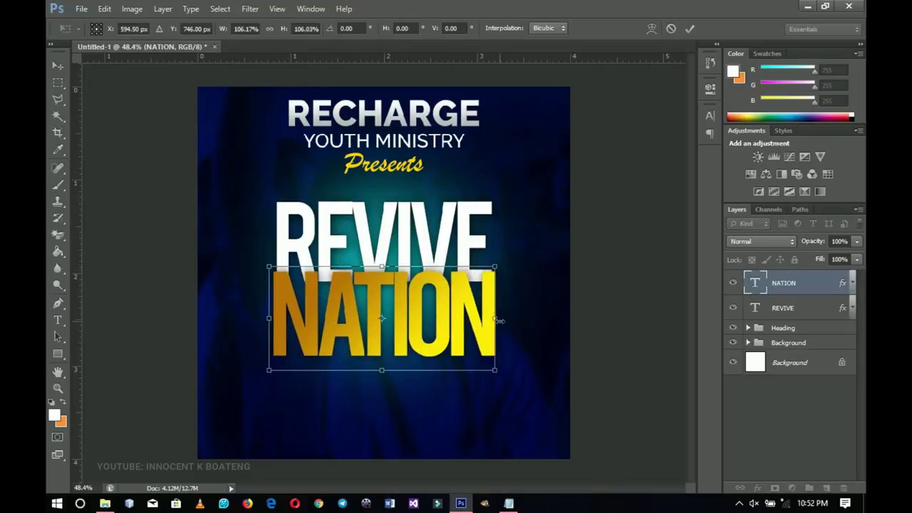
drag(498, 319, 511, 317)
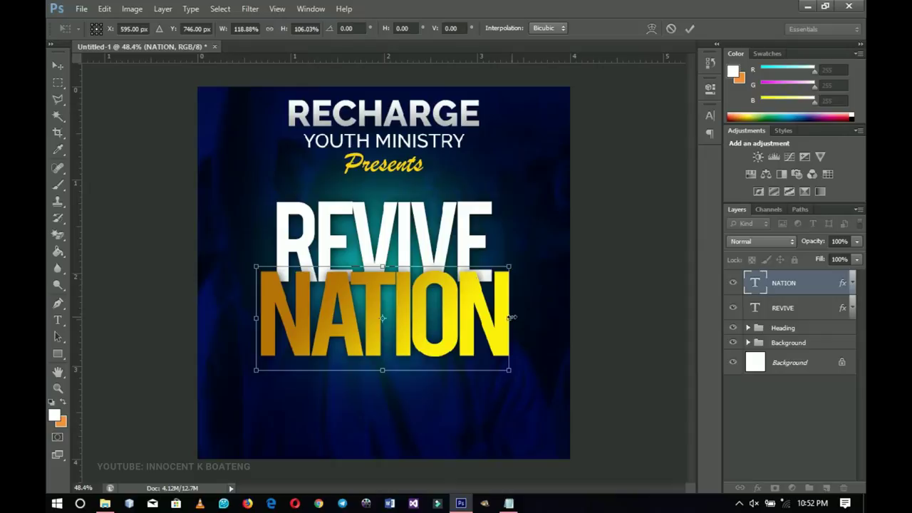
key(Return)
- Widen REVIVE on both sides to match the width of NATION
click(778, 304)
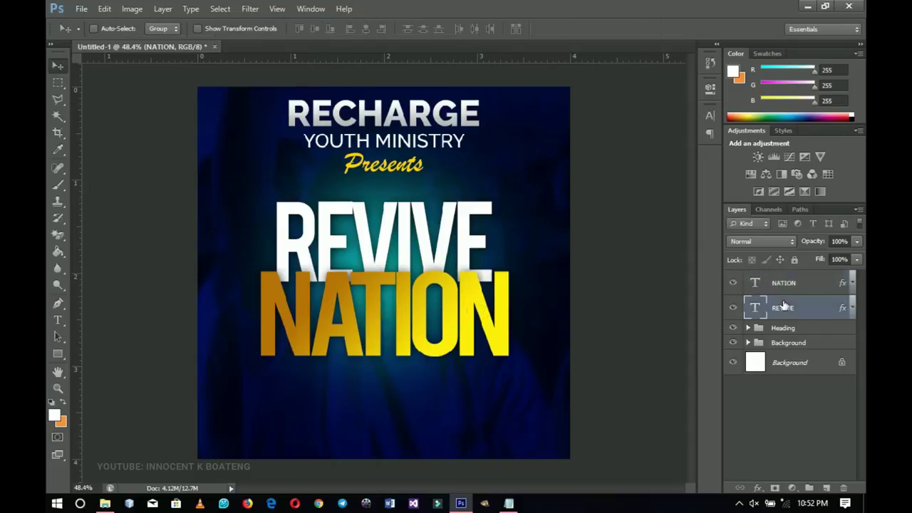
key(ctrl+t)
drag(491, 248, 507, 248)
double_click(489, 268)
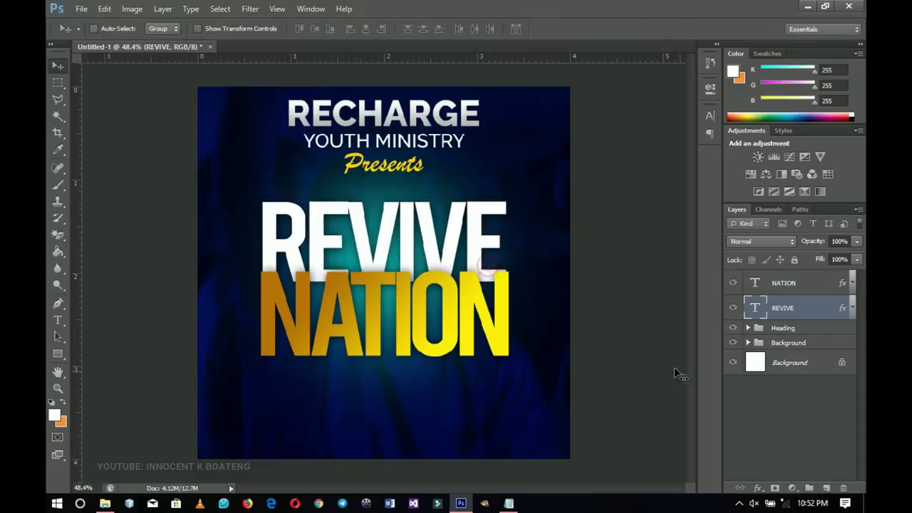
- Select REVIVE and NATION together, scale them down slightly and shift them up closer to Presents
ctrl+click(784, 287)
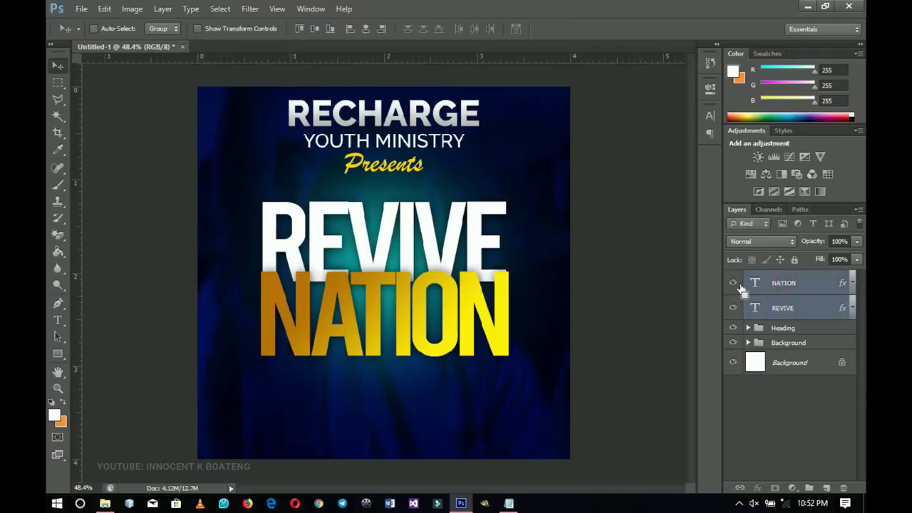
key(ctrl+t)
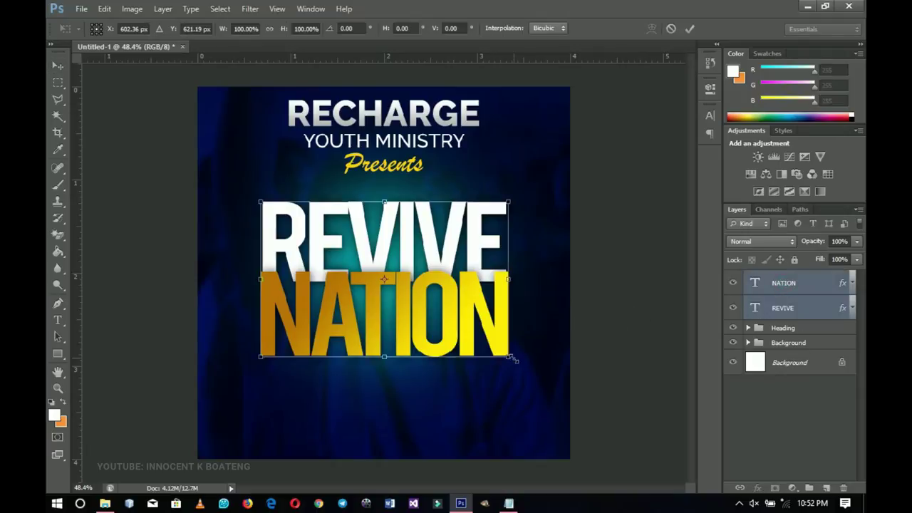
drag(512, 358, 484, 323)
double_click(491, 334)
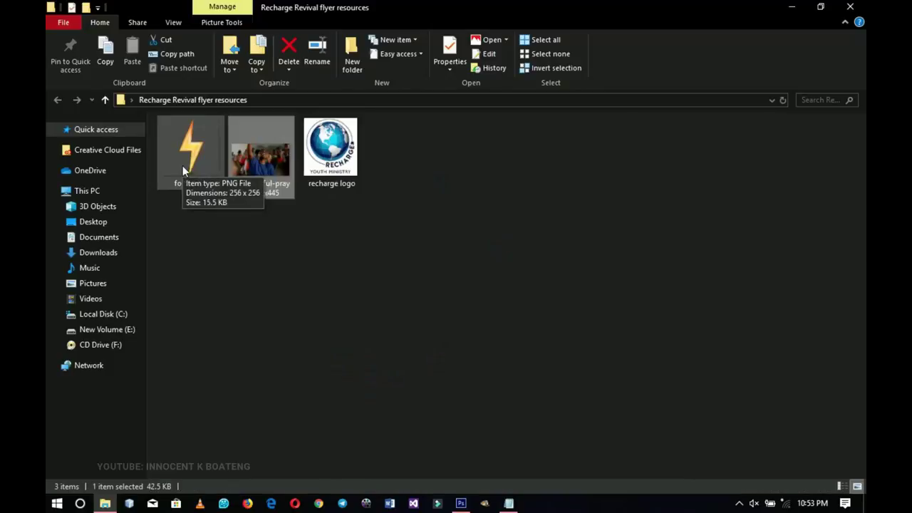
- Place the forbidden lightning bolt image from the flyer resources folder into the design and scale it to about 42%
click(182, 165)
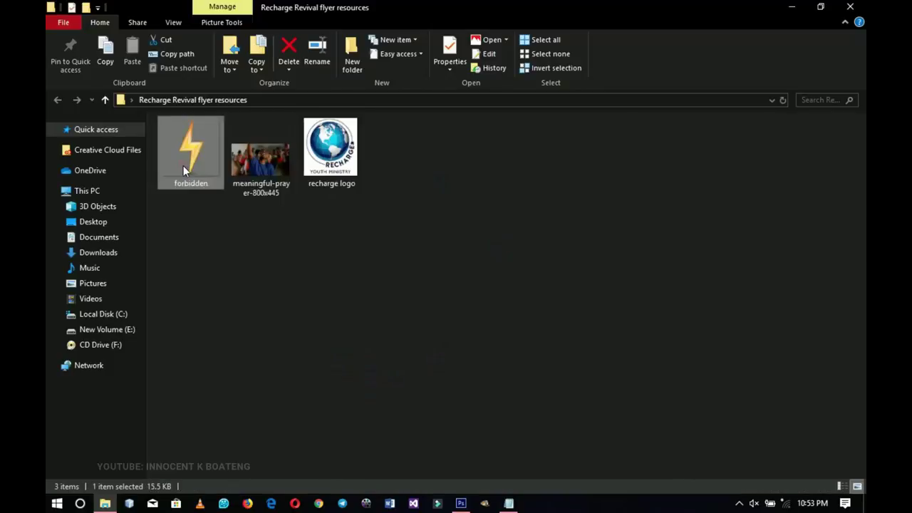
drag(184, 161, 453, 305)
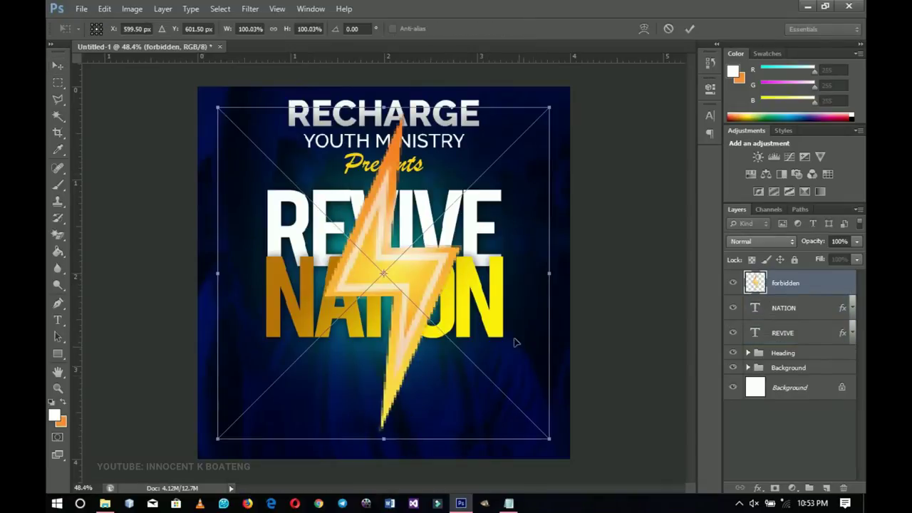
drag(548, 437, 447, 343)
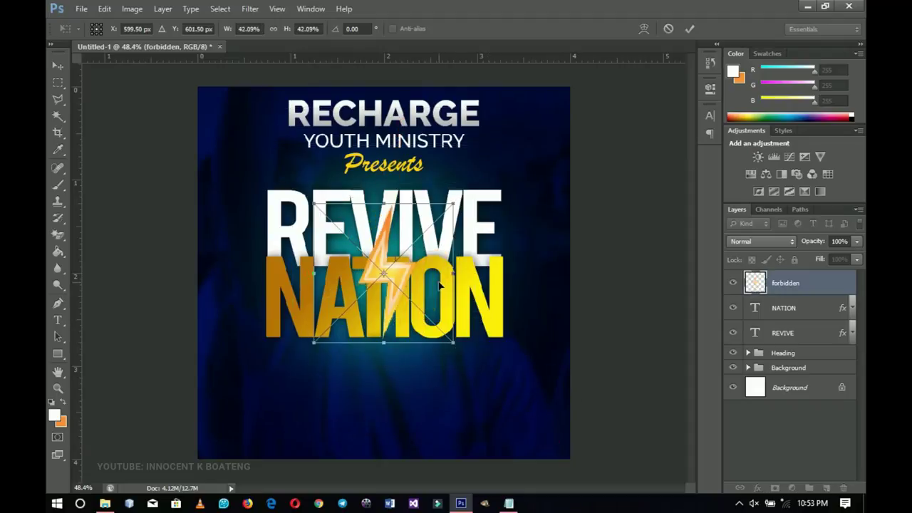
key(Return)
- Move the lightning bolt to the right end of the REVIVE NATION title and shrink it further
drag(442, 291, 555, 271)
key(ctrl+t)
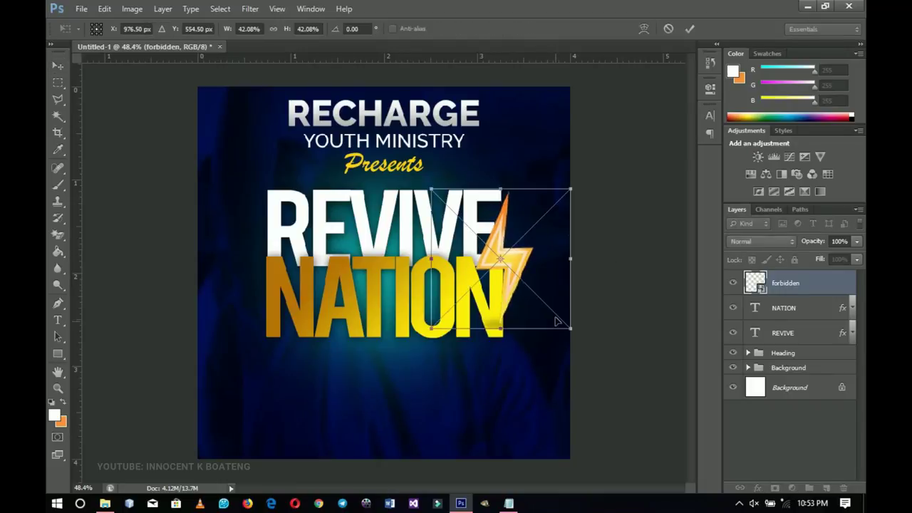
drag(572, 326, 532, 284)
key(Escape)
key(ctrl+t)
key(Return)
- Select the lightning bolt, NATION and REVIVE layers together and scale them down to about 93%
shift+click(783, 335)
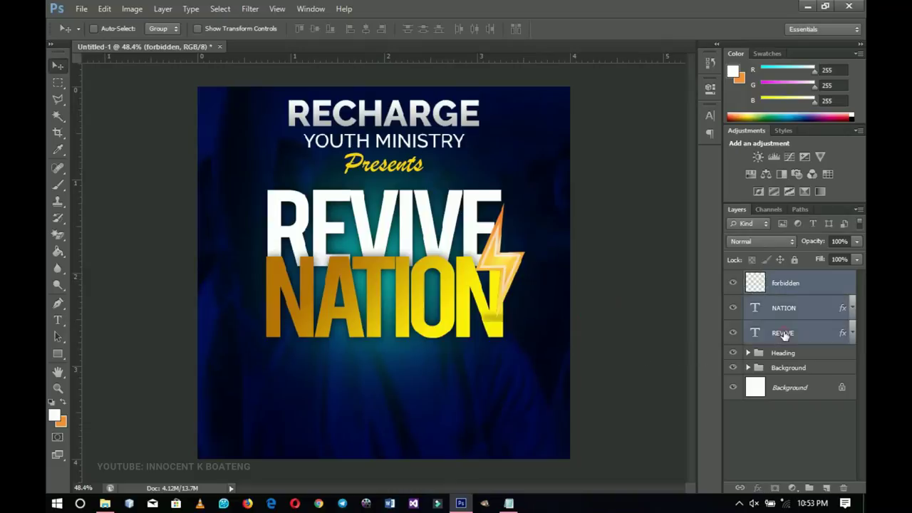
key(ctrl+t)
drag(525, 337, 518, 332)
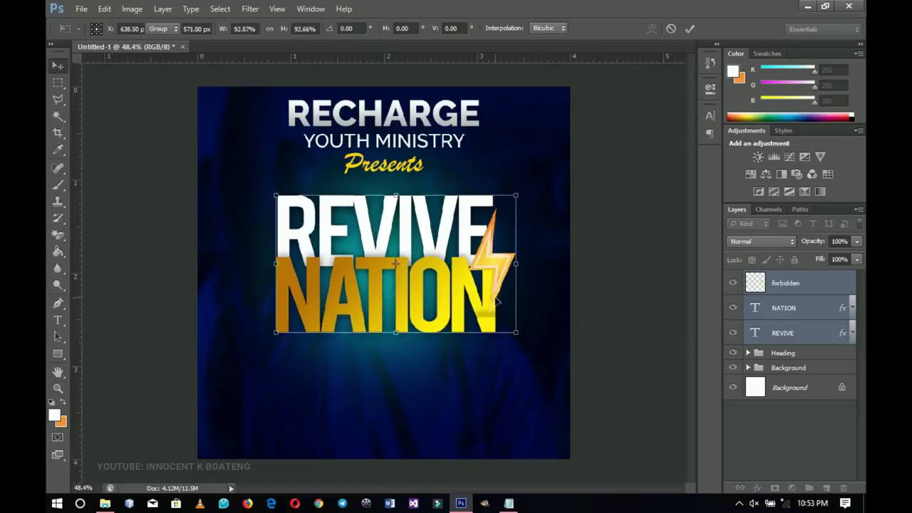
key(Return)
- Draw a white rounded rectangle of about 443 by 143 px with a 200 px radius over the bottom edge of NATION, above the bolt layer
ctrl+click(495, 303)
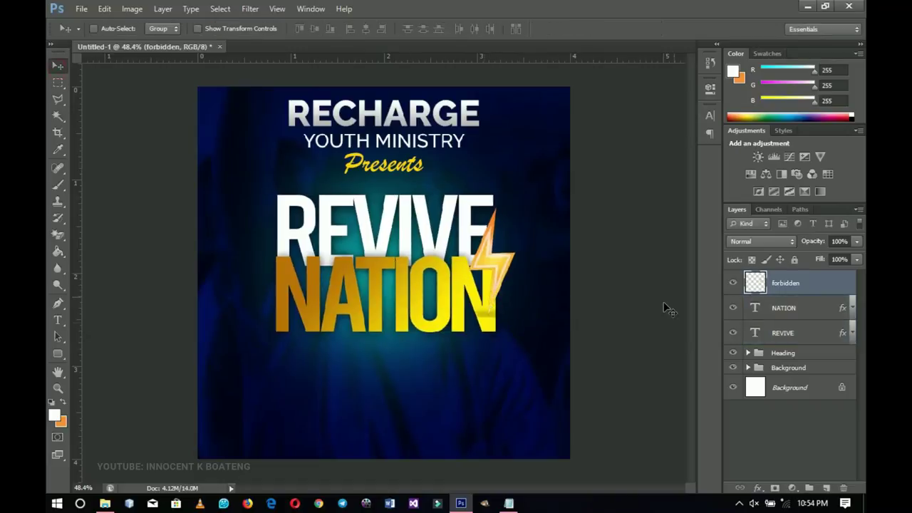
click(57, 354)
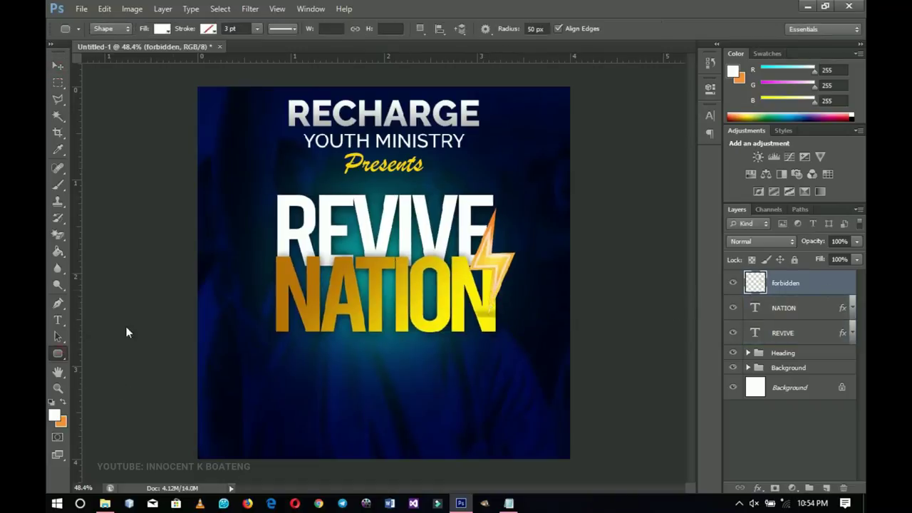
right_click(53, 356)
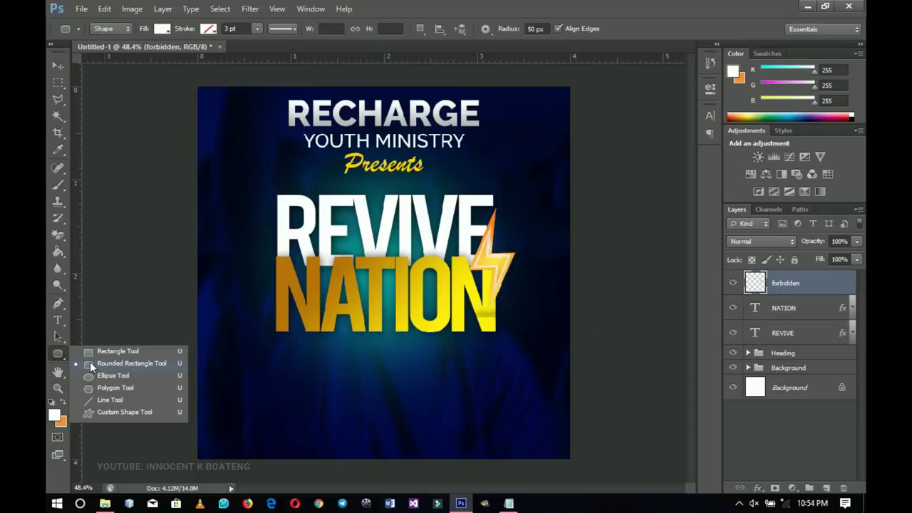
click(117, 366)
click(545, 29)
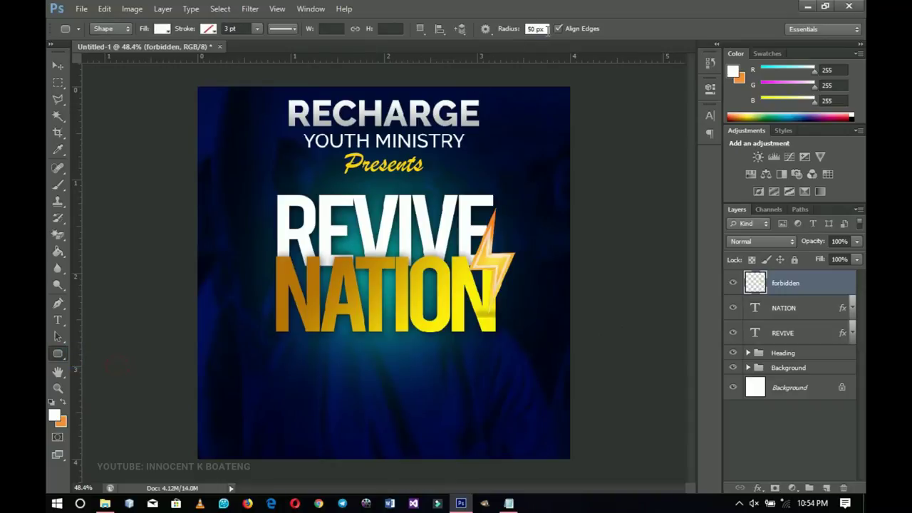
text(200)
key(Return)
drag(326, 324, 463, 368)
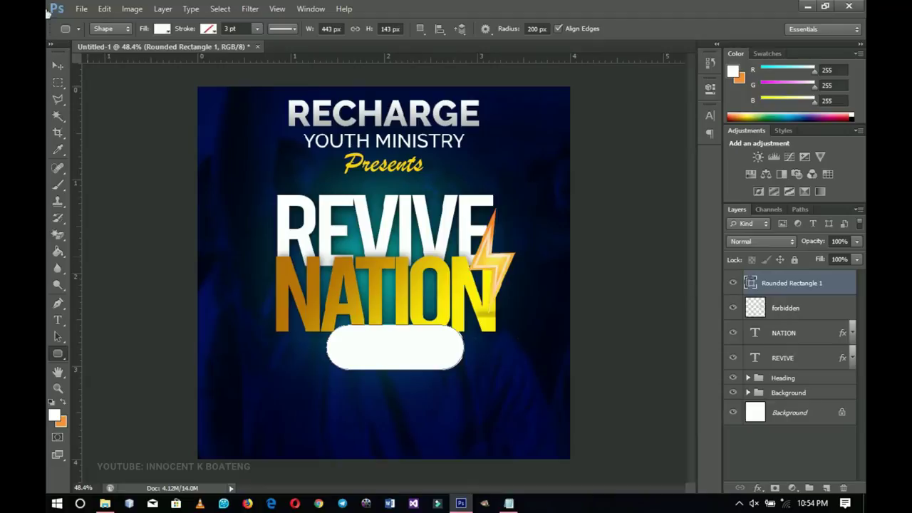
- Centre the white rounded rectangle horizontally on the whole canvas
click(56, 66)
key(ctrl+a)
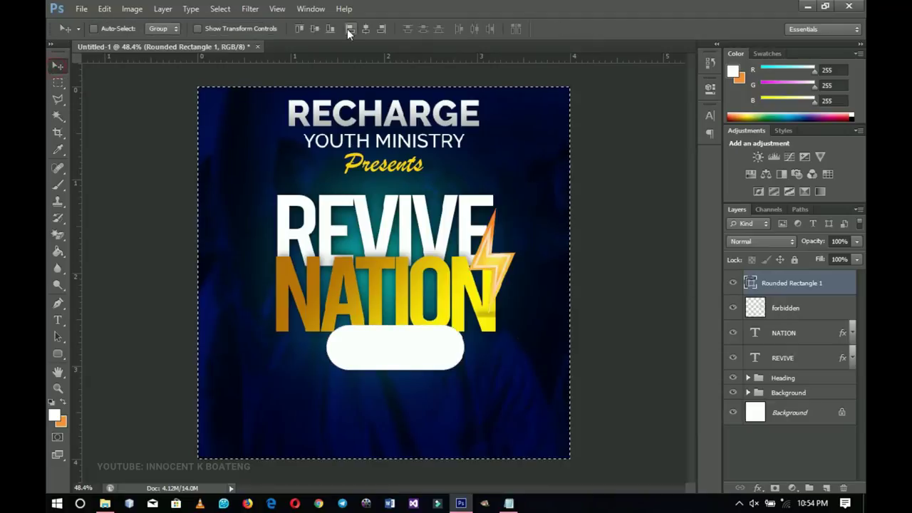
click(367, 28)
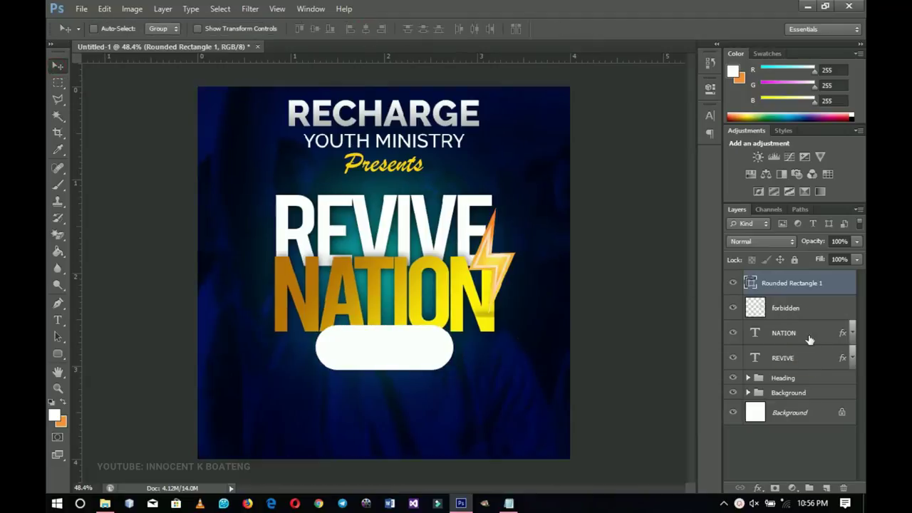
- Convert the rounded rectangle layer to a smart object and rasterize it
right_click(804, 285)
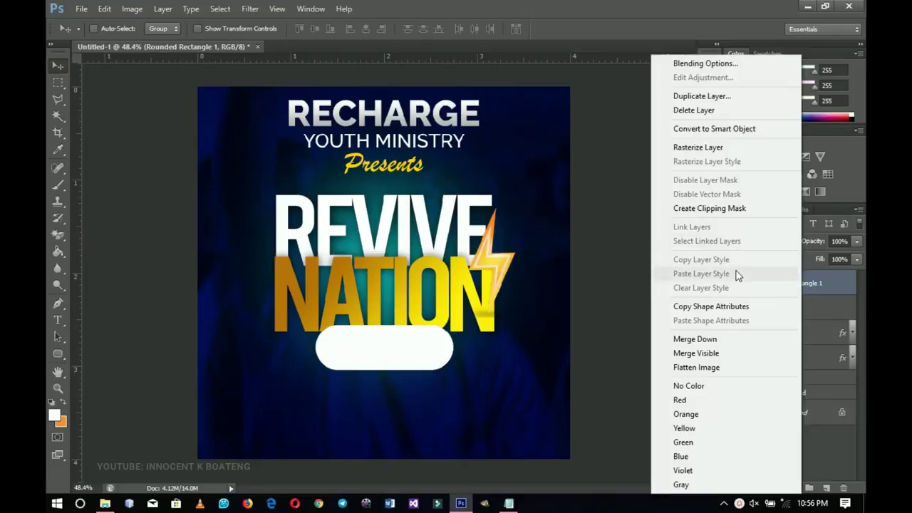
click(701, 129)
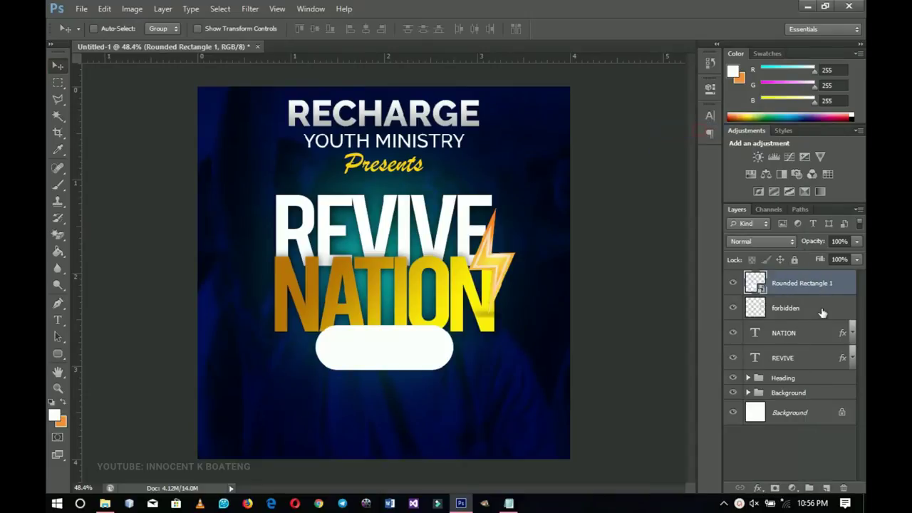
right_click(791, 287)
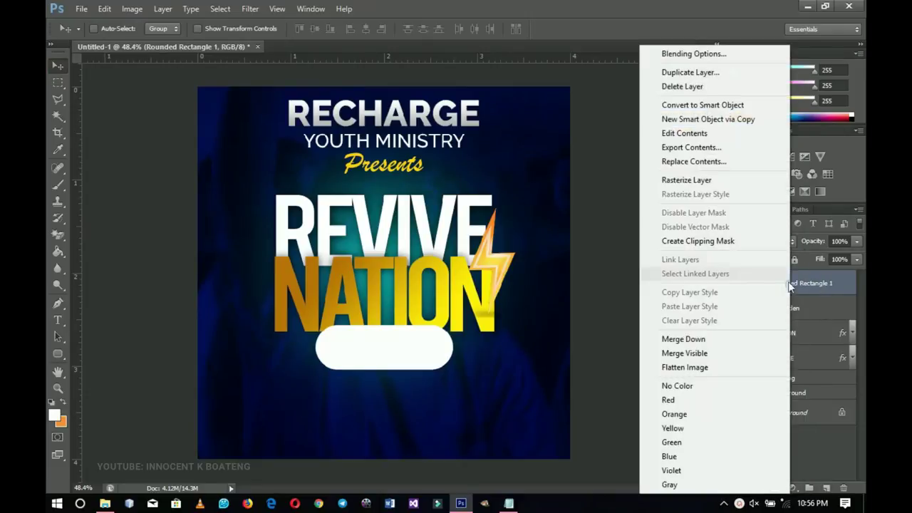
click(687, 181)
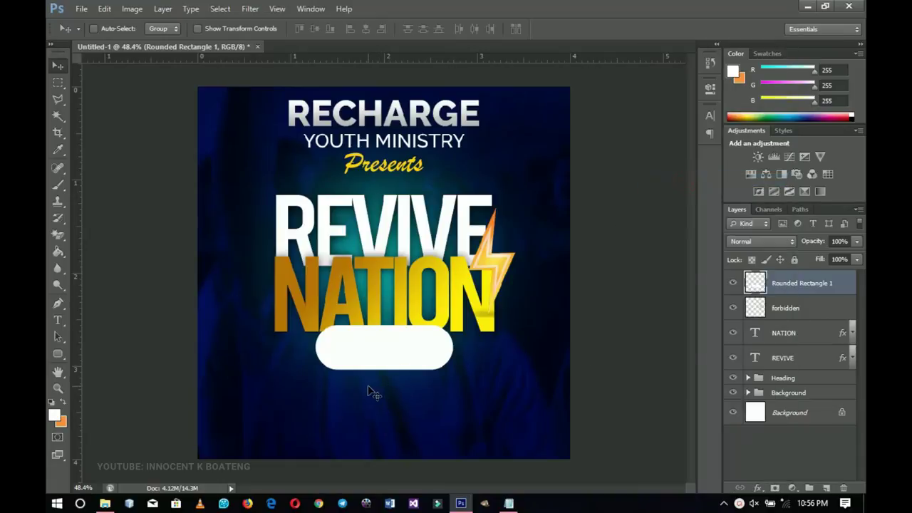
- Delete the part of the rounded rectangle above a line just below NATION with a rectangular marquee, and clear the selection
right_click(63, 82)
click(106, 82)
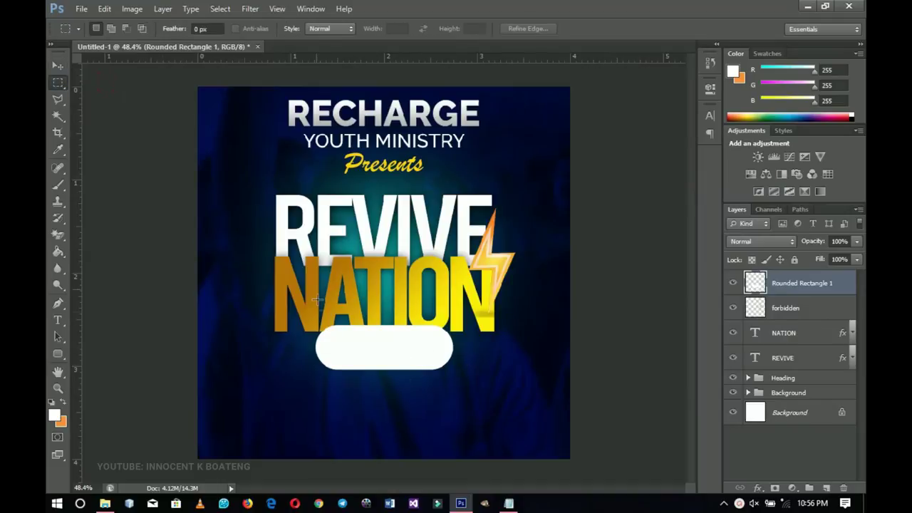
drag(263, 276, 490, 341)
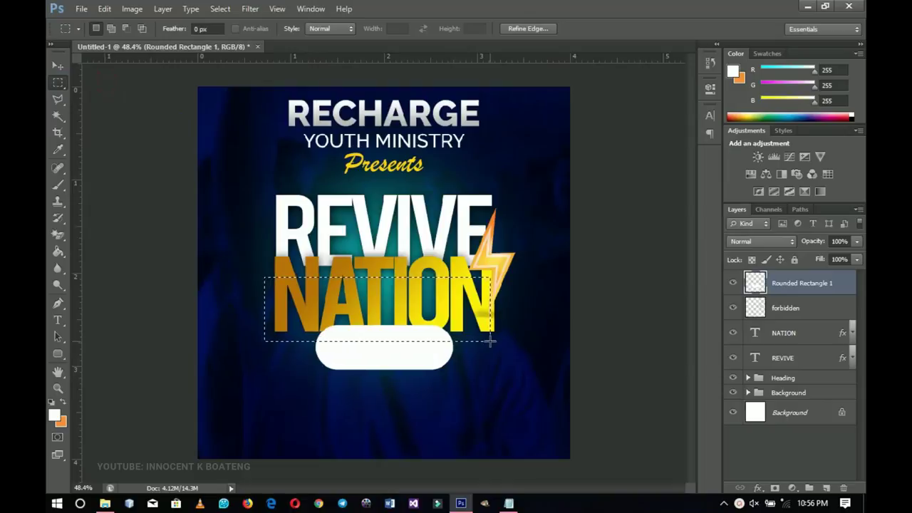
key(Delete)
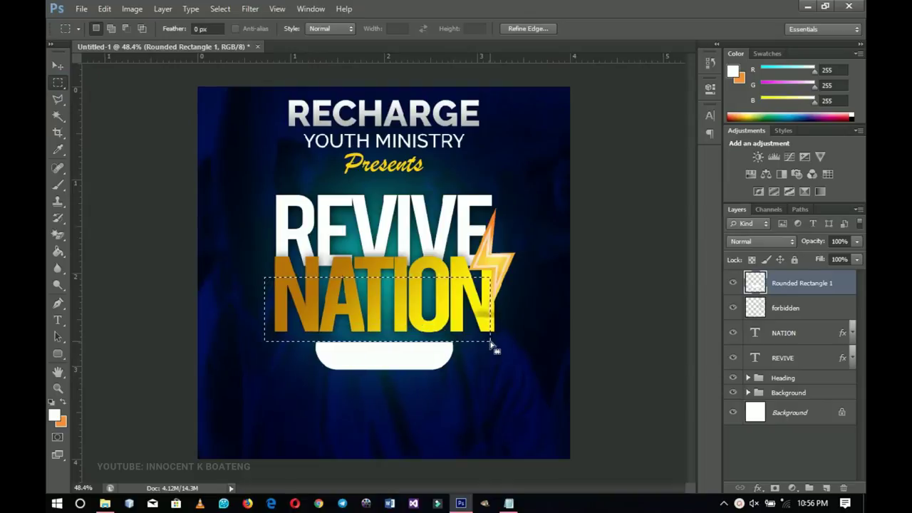
click(57, 67)
key(ctrl+d)
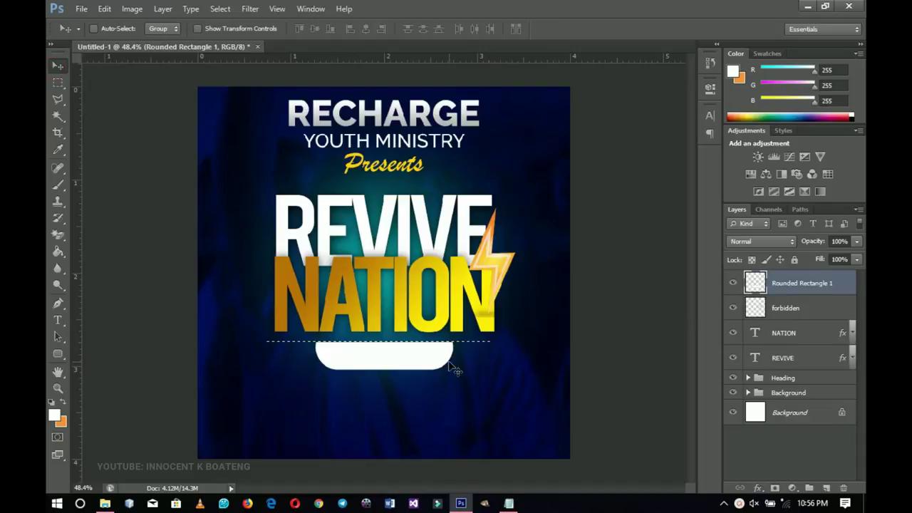
- Move the cut label up against the bottom edge of NATION and scale it down proportionally around its centre
drag(442, 367, 444, 364)
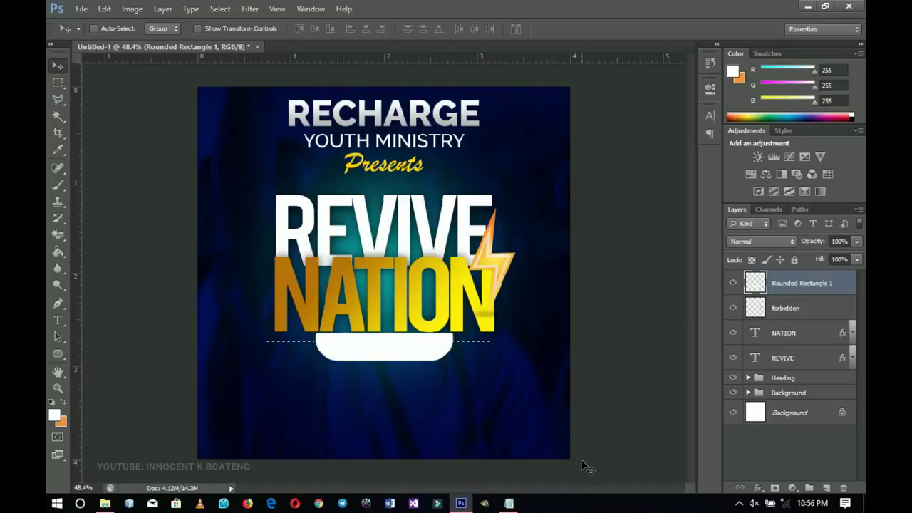
key(ctrl+t)
drag(453, 361, 424, 345)
key(Return)
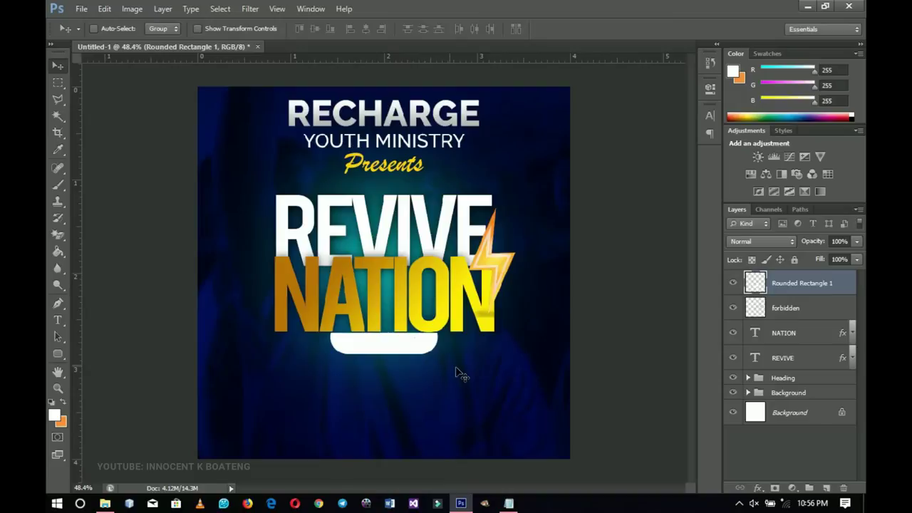
- Copy the (Joel 2:28) line from the Notepad notes and add it as a new text layer over the white label
click(509, 503)
click(350, 277)
drag(350, 278, 274, 278)
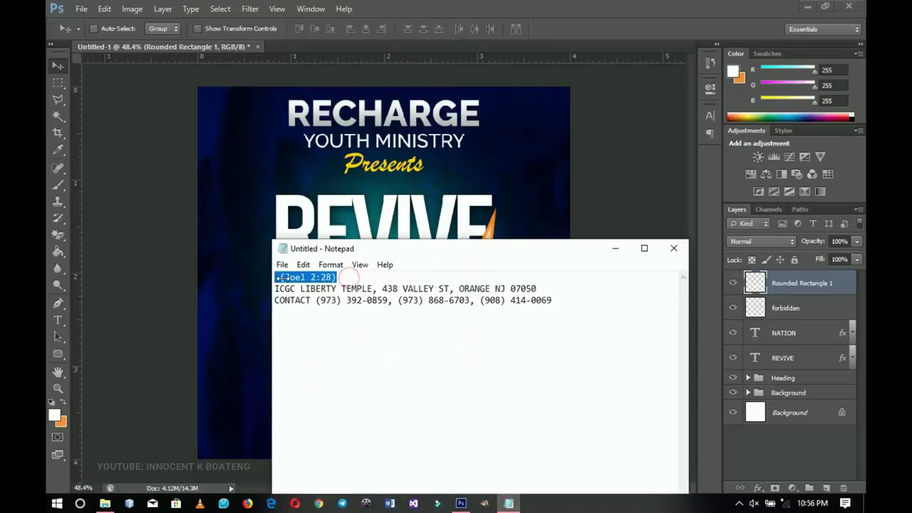
click(616, 251)
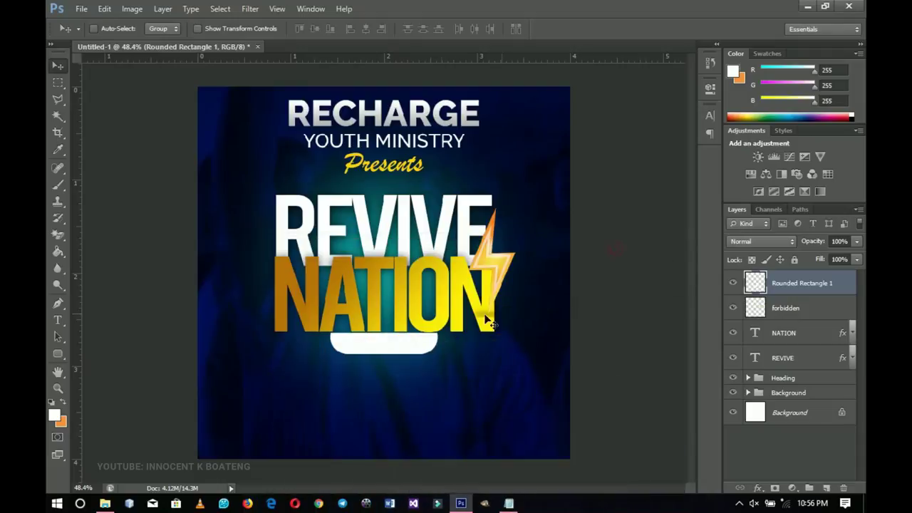
click(58, 325)
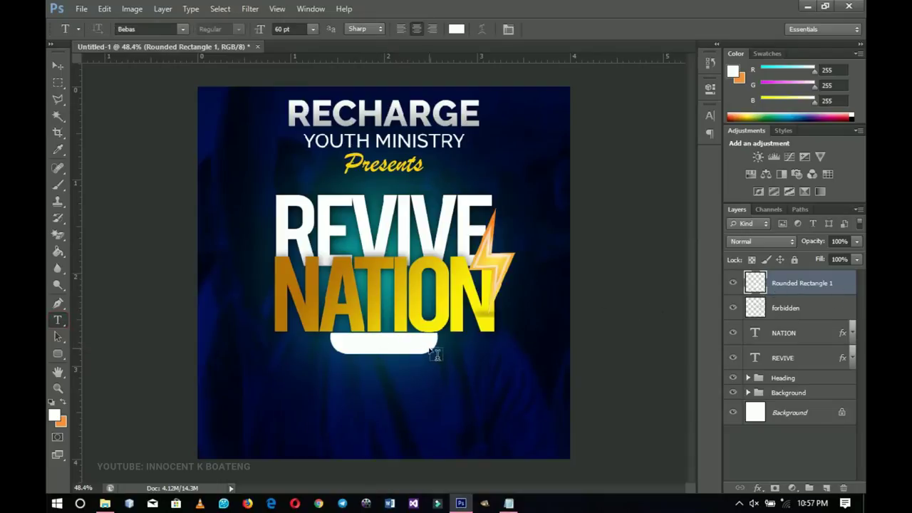
click(382, 353)
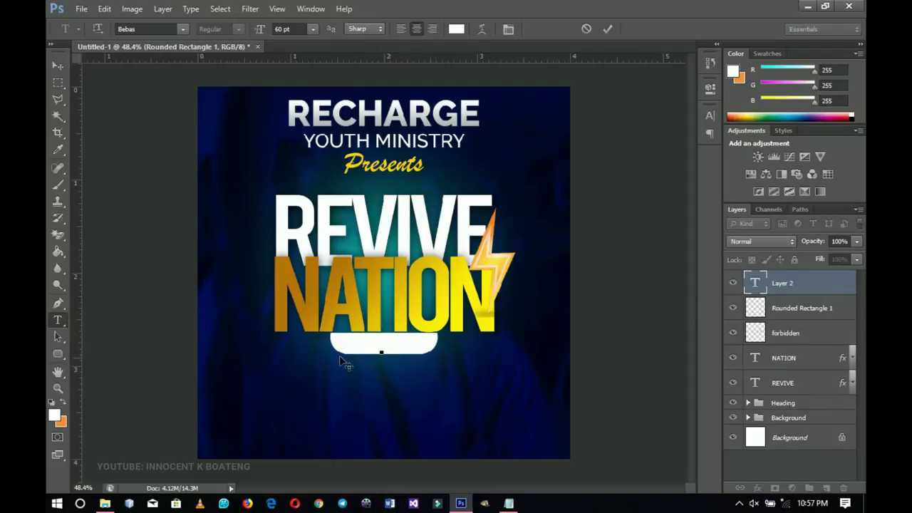
text((JOEL 2-28))
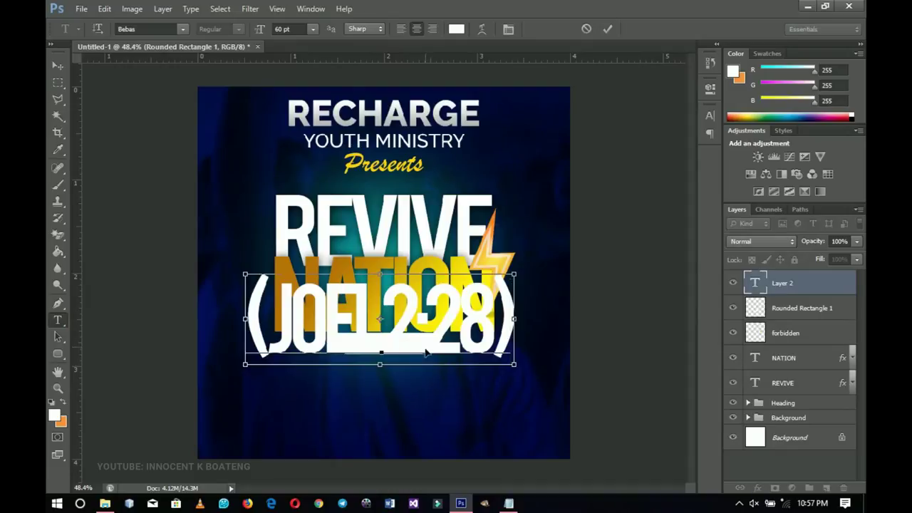
- Set the (Joel 2:28) text's font to Akrobat ExtraBold
key(ctrl+a)
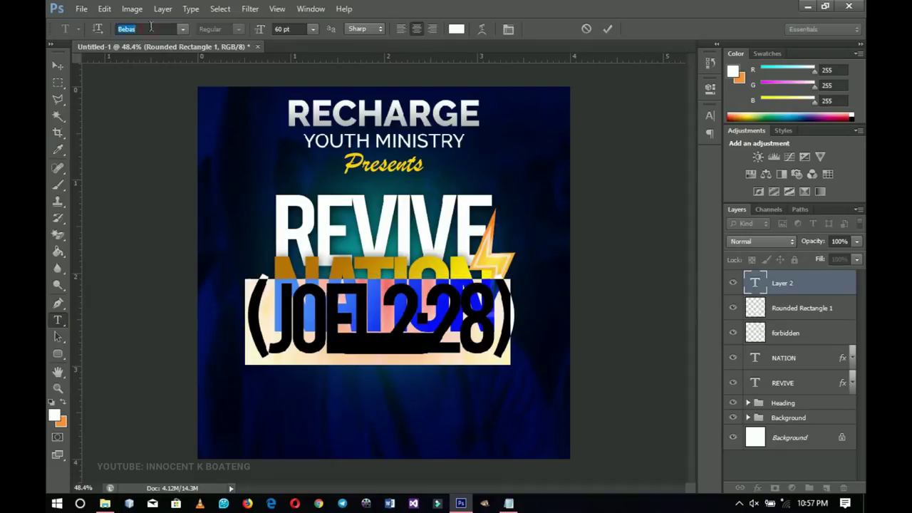
click(150, 27)
text(Akrobat)
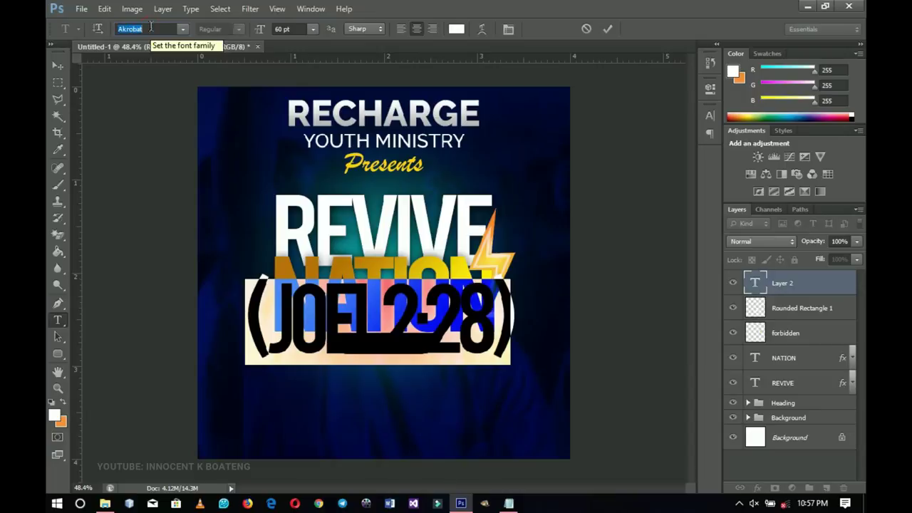
key(Return)
click(238, 29)
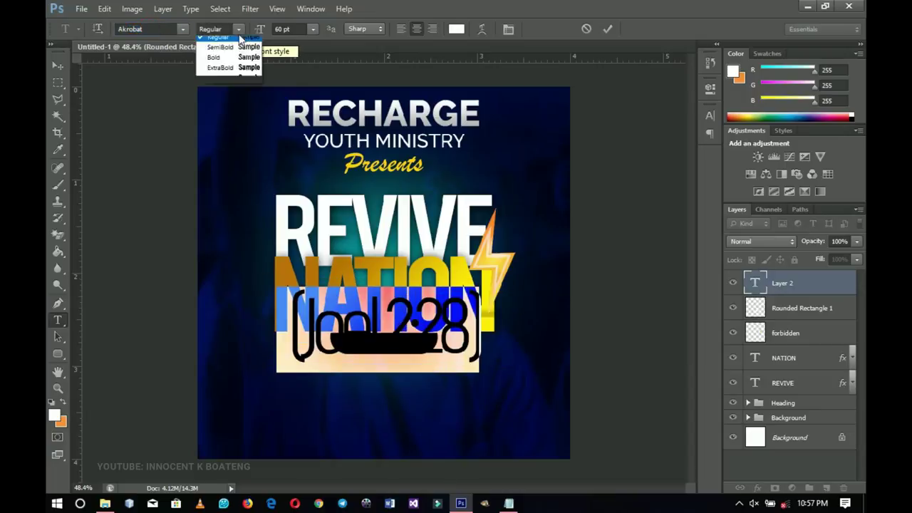
click(233, 104)
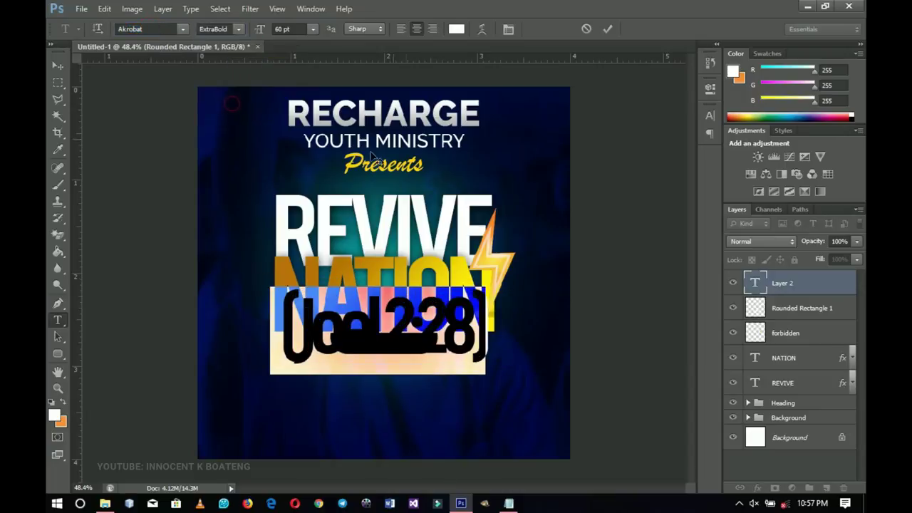
- Format the (Joel 2:28) text as all caps with a tracking of -20
click(509, 29)
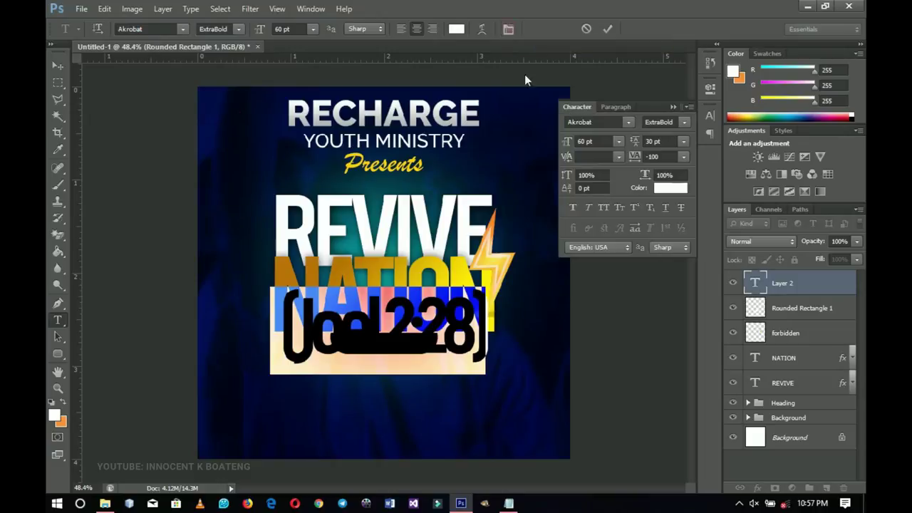
click(605, 207)
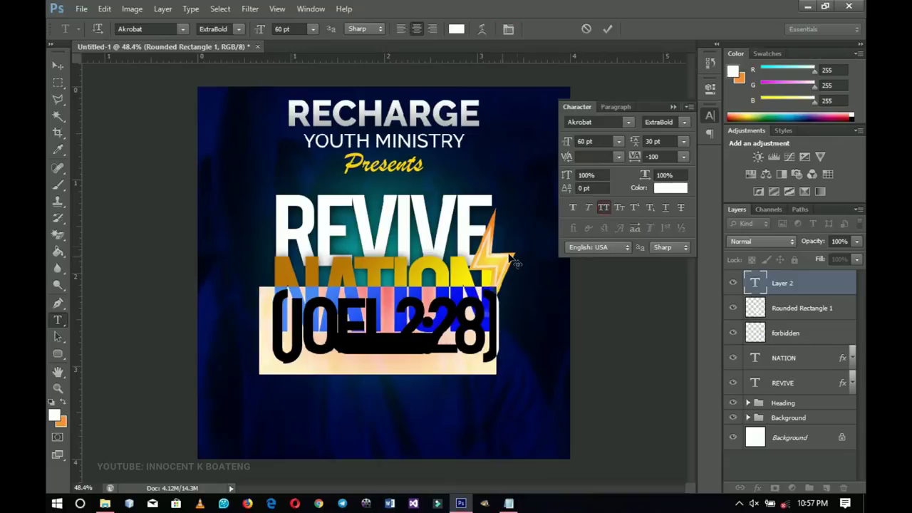
drag(566, 156, 518, 155)
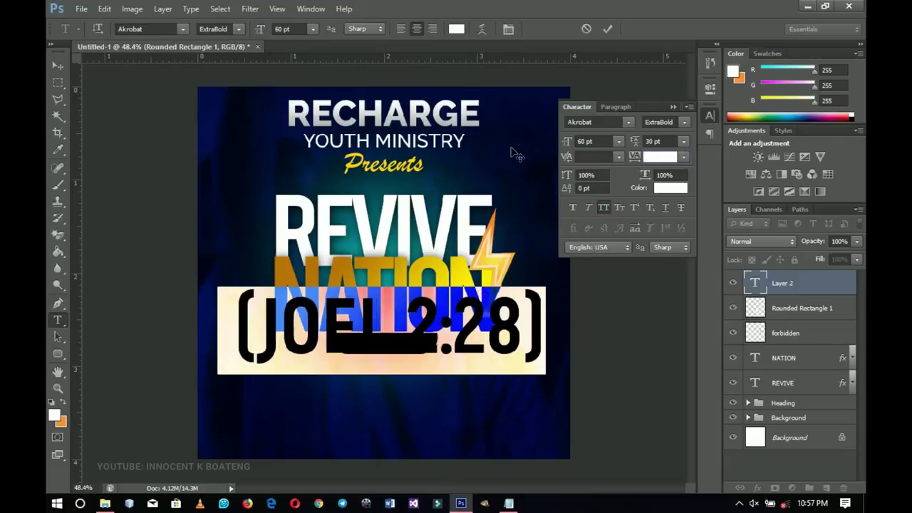
text(-20)
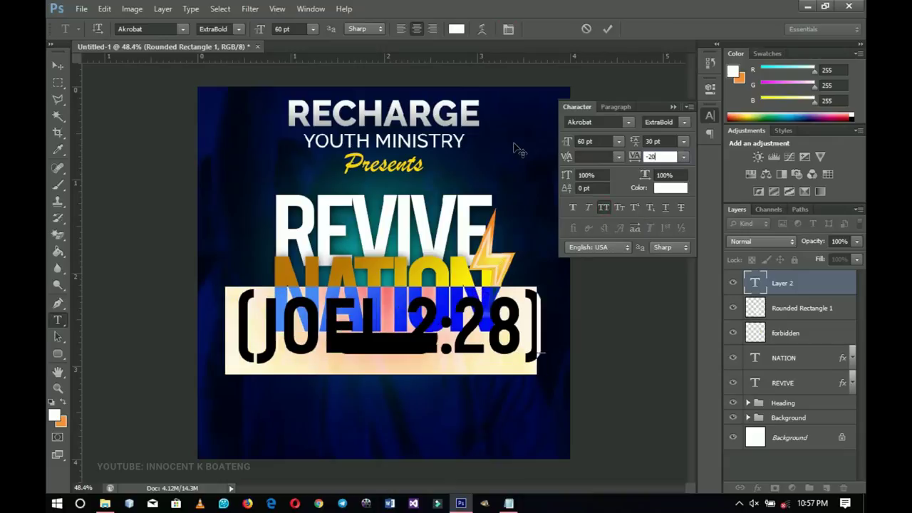
click(58, 65)
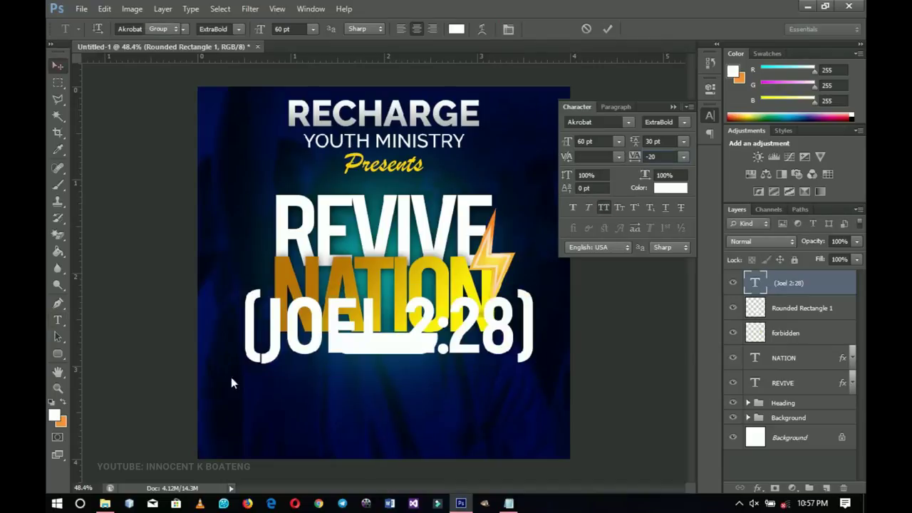
- Scale the (Joel 2:28) text down to about 28% around its centre
key(ctrl+t)
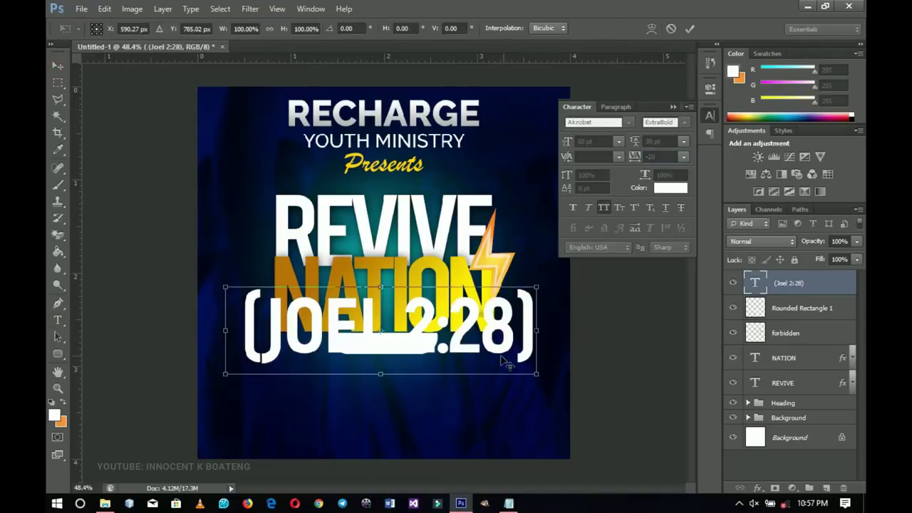
drag(525, 369, 422, 341)
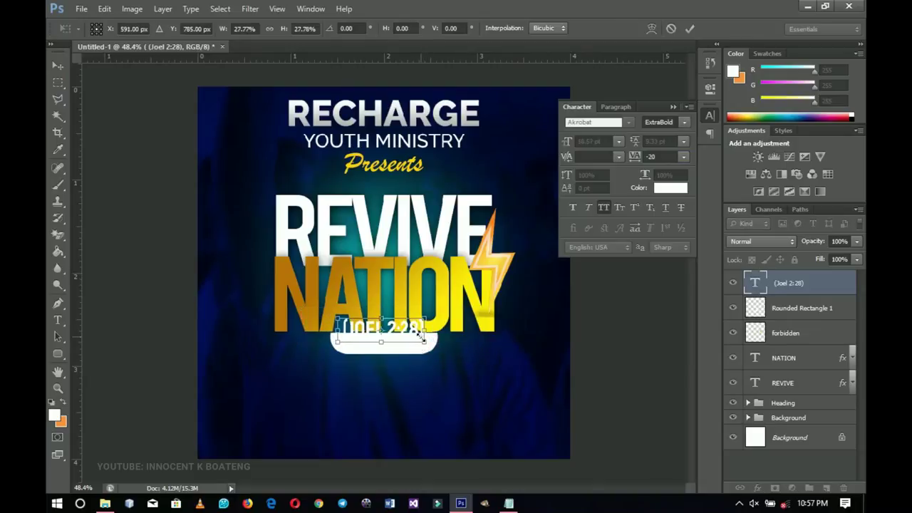
key(Return)
- Recolour the (Joel 2:28) text to the dark navy #000d1e sampled from the flyer background
key(t)
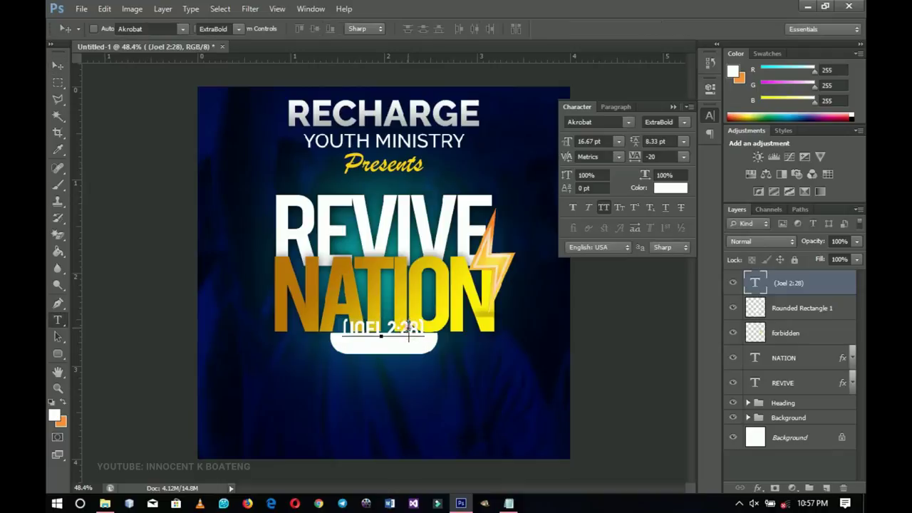
click(409, 331)
key(ctrl+a)
click(456, 29)
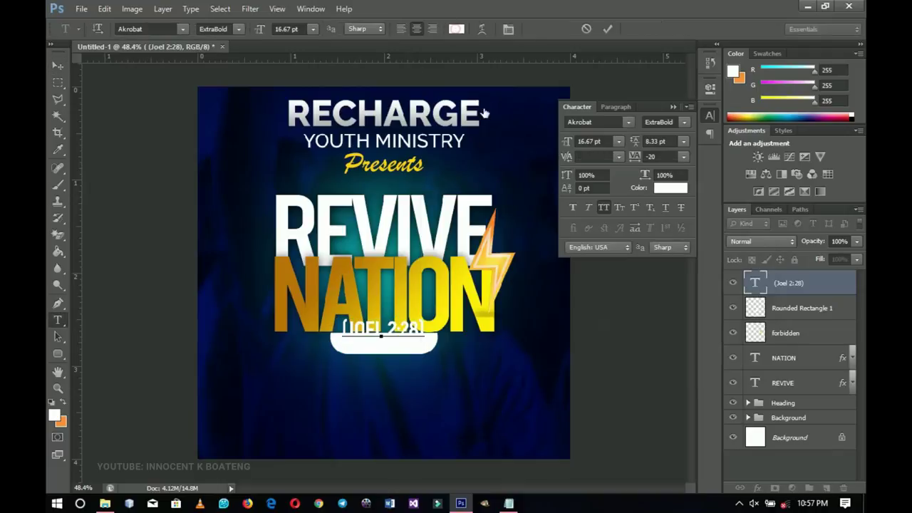
click(253, 225)
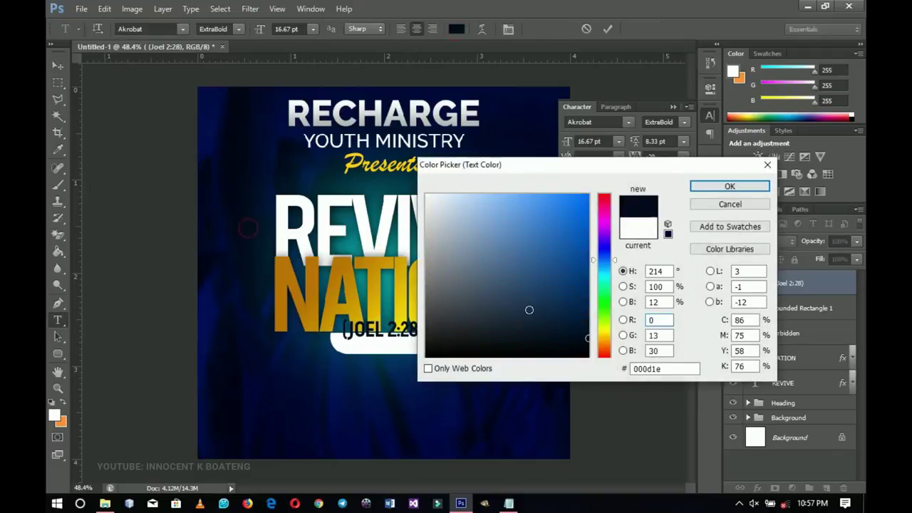
click(703, 184)
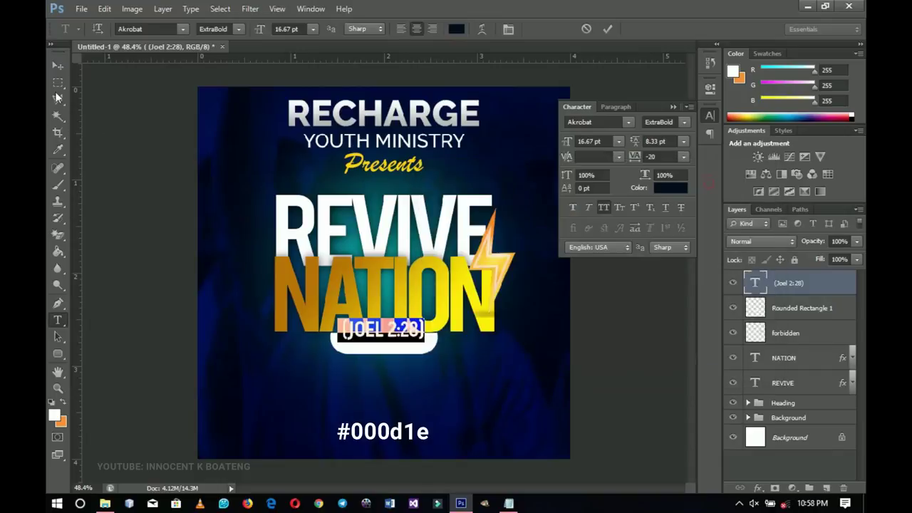
- Move the (Joel 2:28) text onto the white label, scale it to about 74%, and close the character settings
key(ctrl+Return)
key(v)
drag(388, 329, 415, 351)
key(ctrl+t)
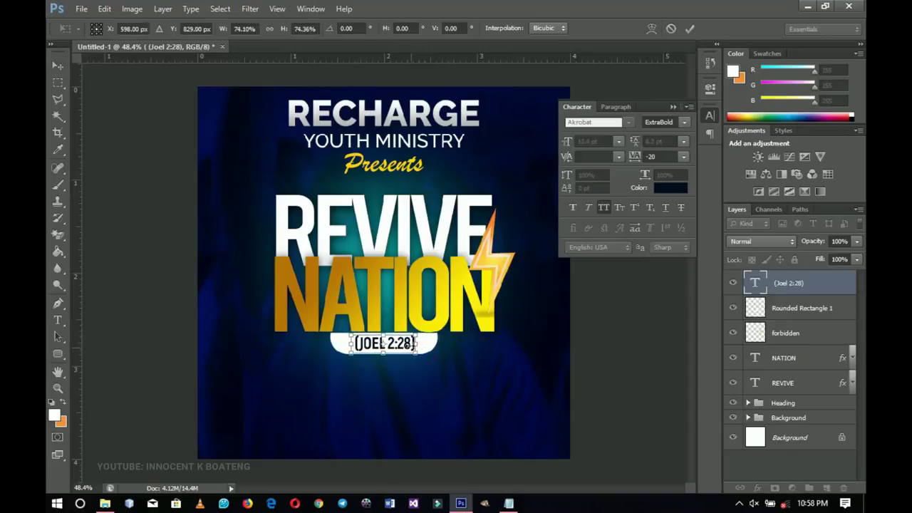
key(Return)
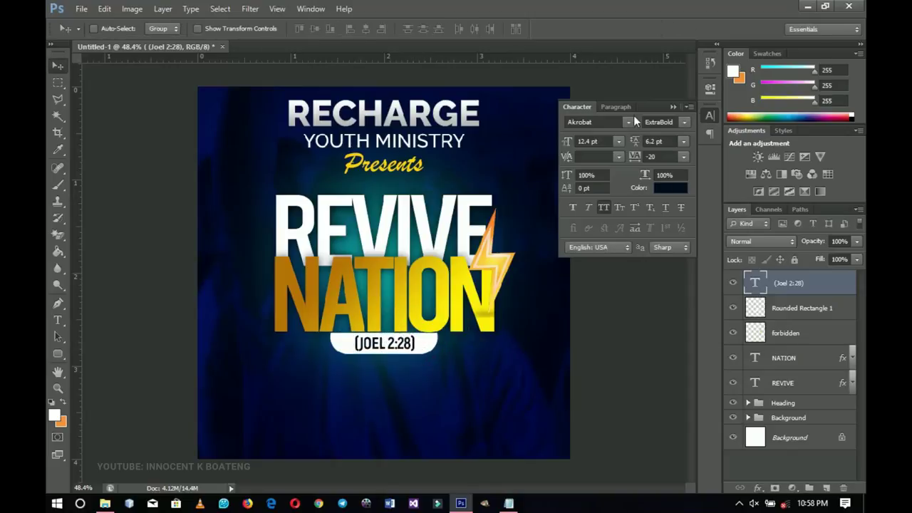
click(668, 108)
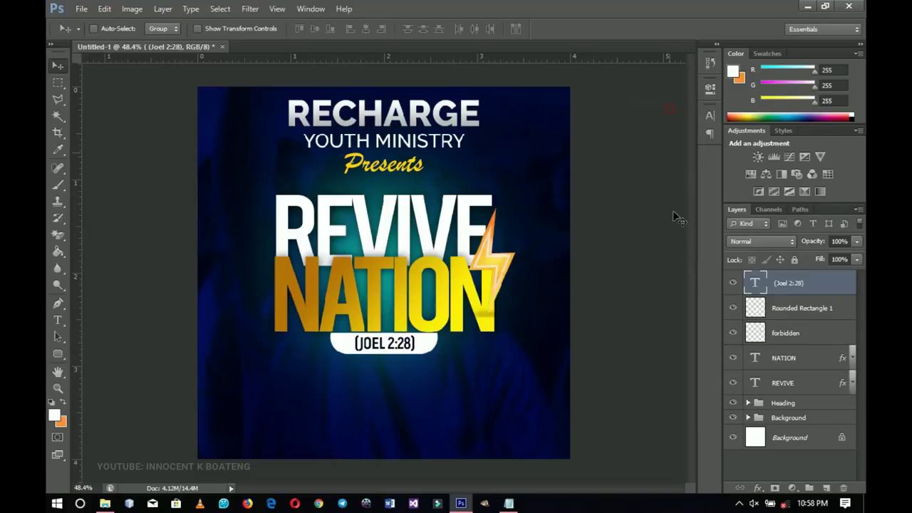
- Group the (Joel 2:28), rounded rectangle, lightning bolt, NATION and REVIVE layers and name the group Main
shift+click(789, 384)
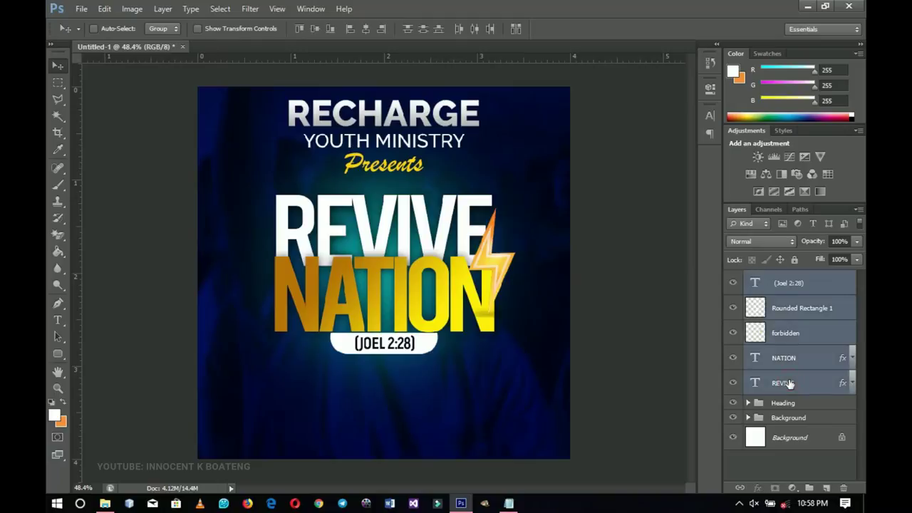
key(ctrl+g)
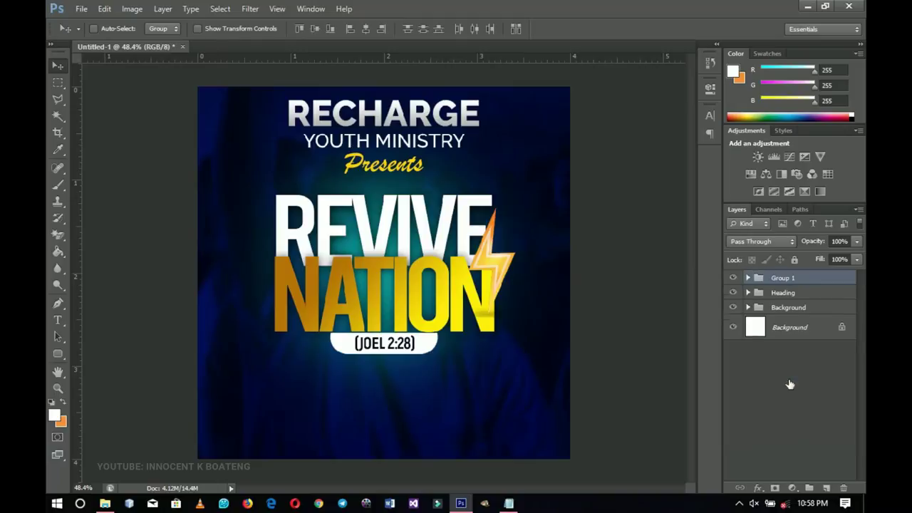
double_click(782, 277)
text(Ma)
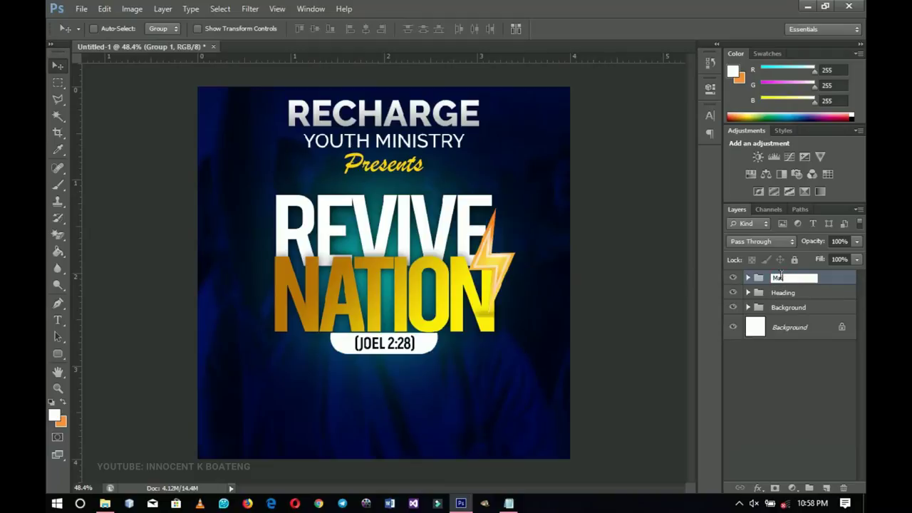
text(in)
key(Return)
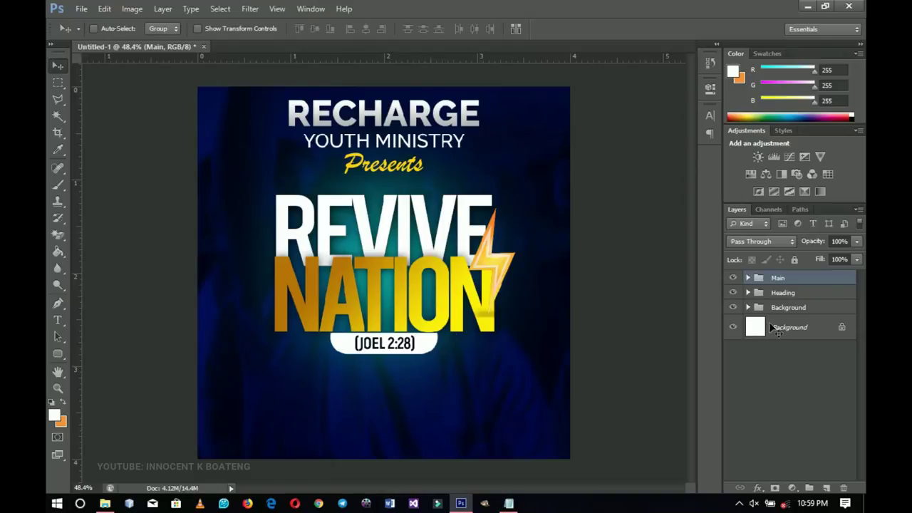
- Nudge the Main group slightly up towards the Presents line
key(Up)
key(Up)
key(Up)
key(Up)
key(Up)
key(Up)
key(Up)
key(Up)
key(Up)
key(Up)
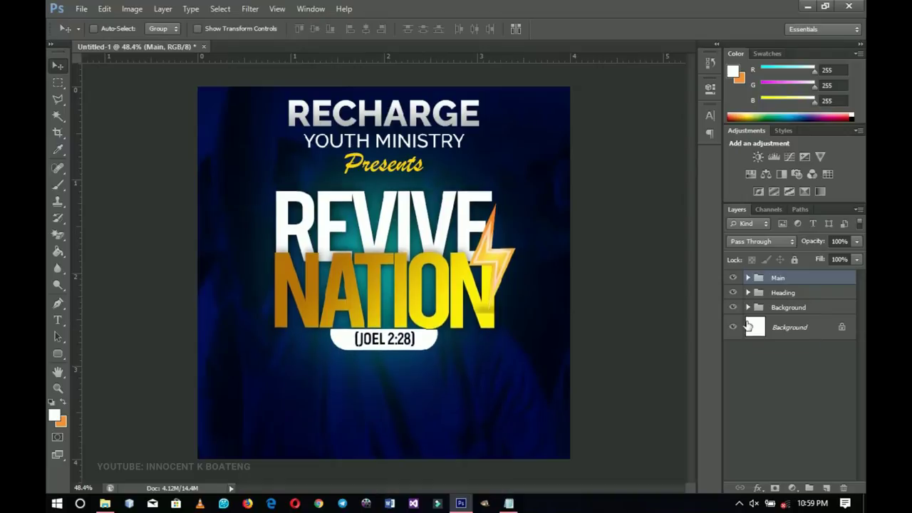
key(Up)
key(Up)
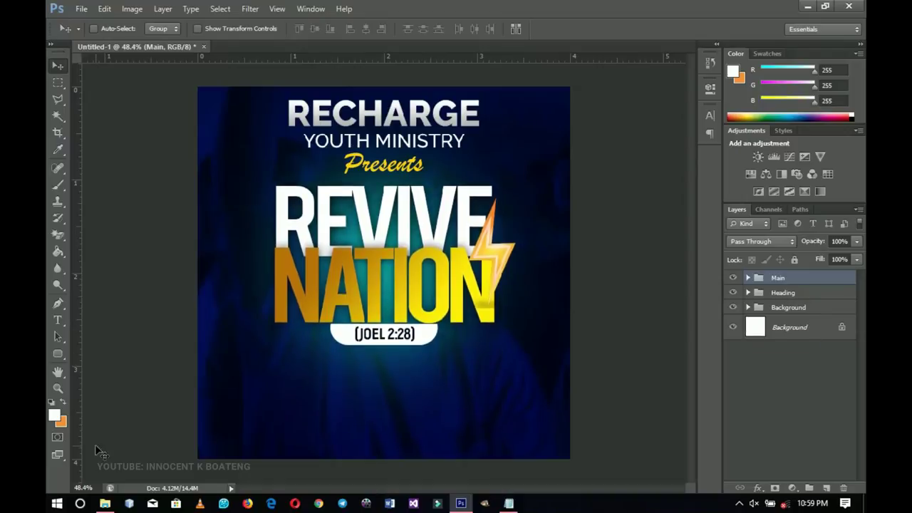
- Add the date 11.09.19 as white 60 pt Akrobat Bold text below the NATION title
click(58, 323)
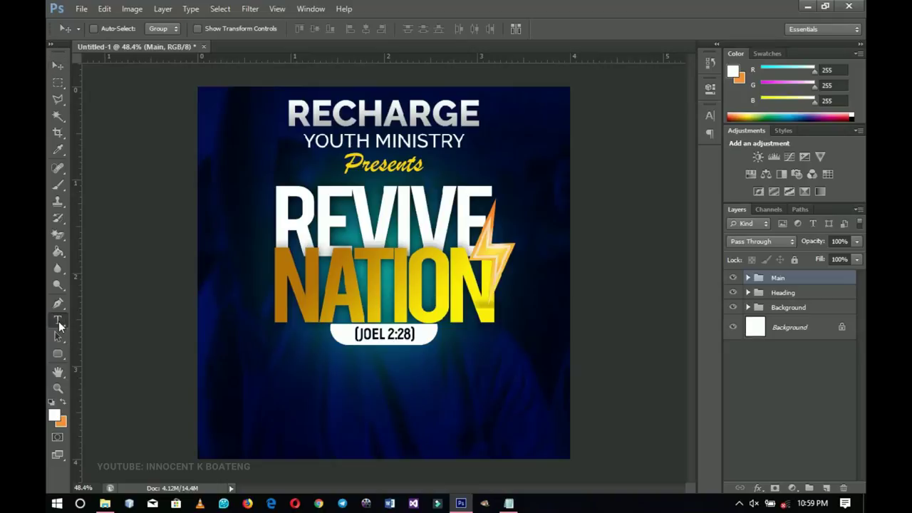
click(306, 373)
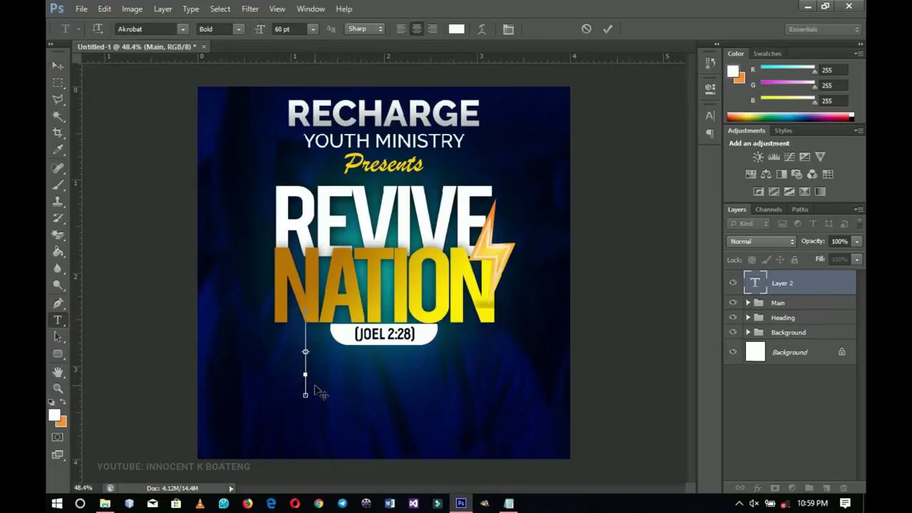
text(11.09.19)
key(ctrl+Return)
key(v)
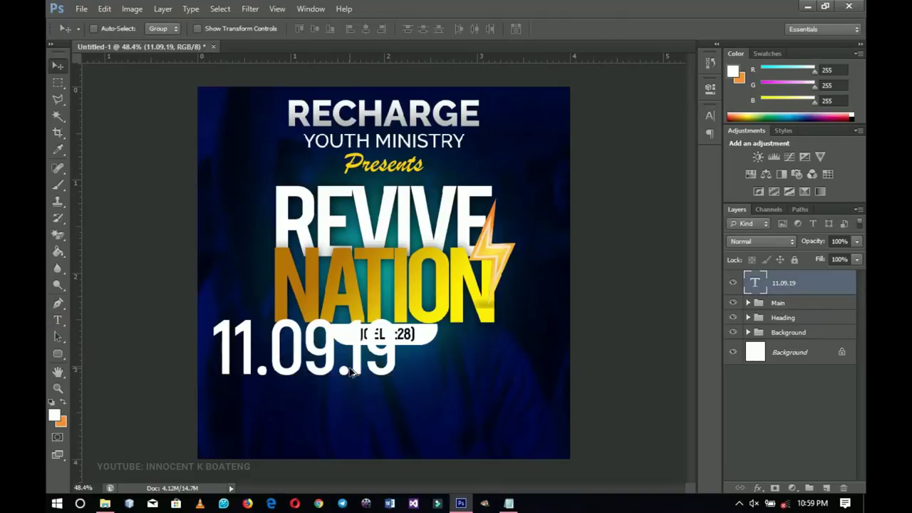
- Scale the 11.09.19 text down to about 0.8 inch wide beneath the left half of the title
key(ctrl+t)
drag(400, 399, 367, 403)
key(Return)
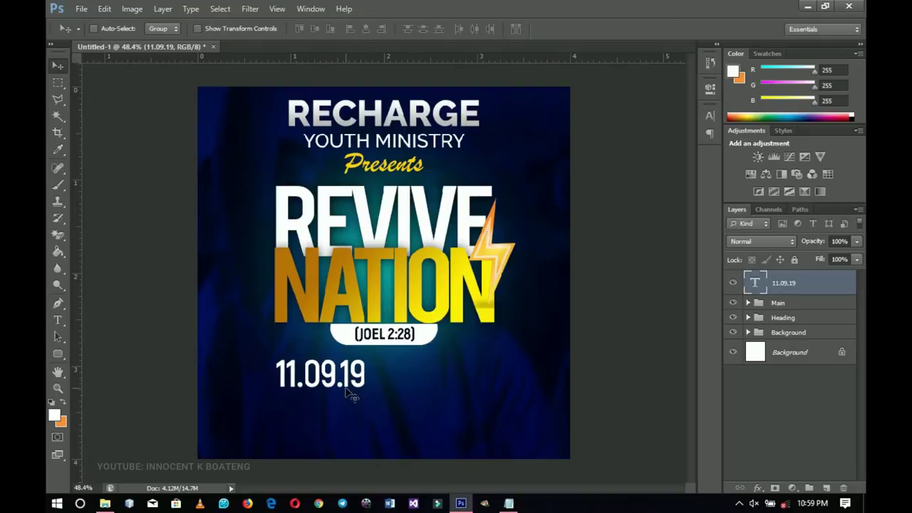
key(ctrl+t)
drag(369, 396, 358, 391)
key(Return)
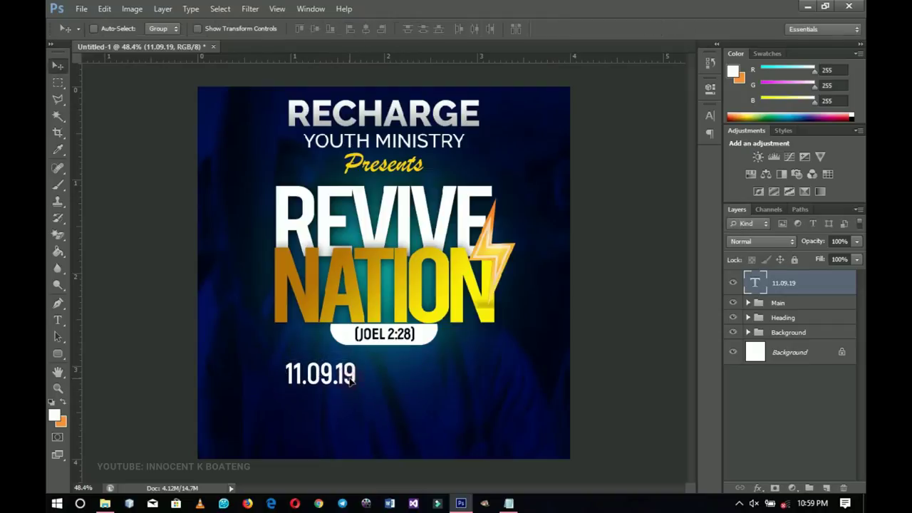
- Draw a white rectangle about 391 by 65 px immediately to the right of the 11.09.19 date
click(57, 354)
click(95, 352)
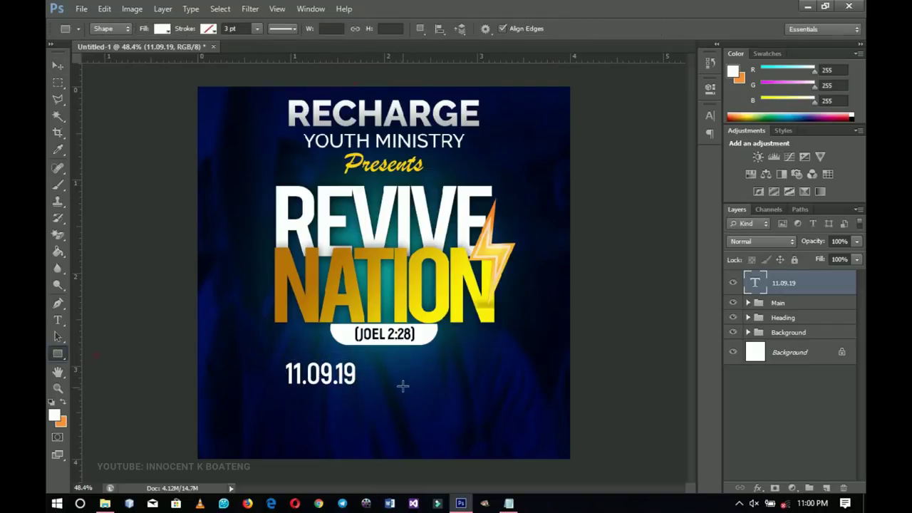
drag(358, 367, 481, 386)
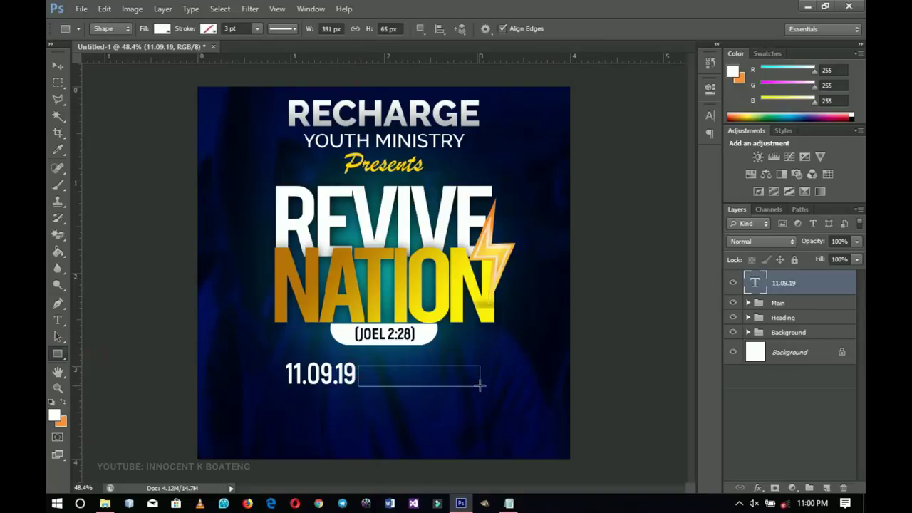
click(60, 67)
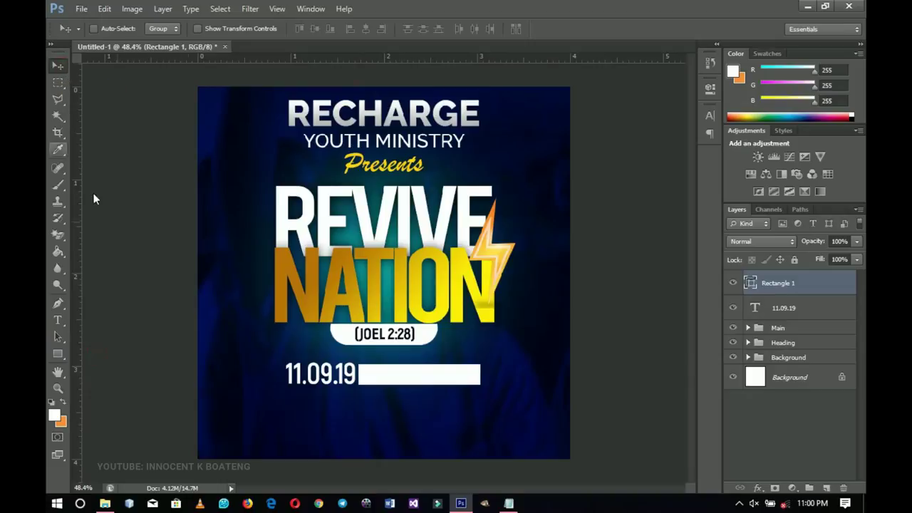
- Duplicate the white rectangle and reshape the copy into a thin line about 3.8 inches long beneath the date
key(ctrl+j)
drag(413, 379, 378, 397)
key(ctrl+t)
drag(441, 395, 671, 396)
key(Return)
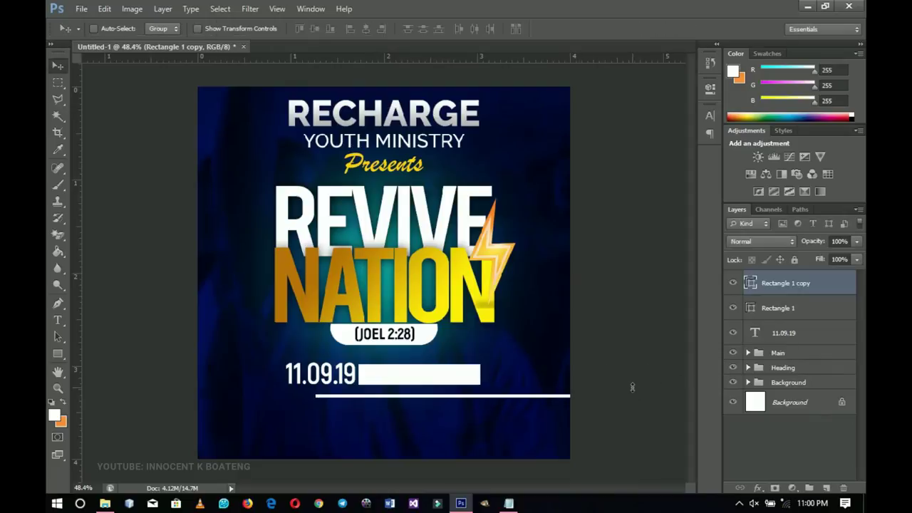
- Centre the thin white line horizontally on the canvas and clear the selection
key(ctrl+a)
click(366, 29)
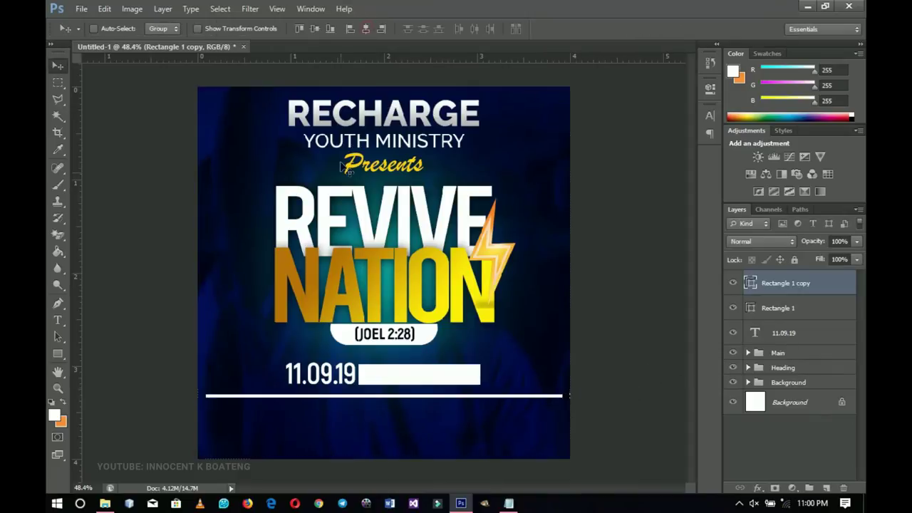
key(ctrl+d)
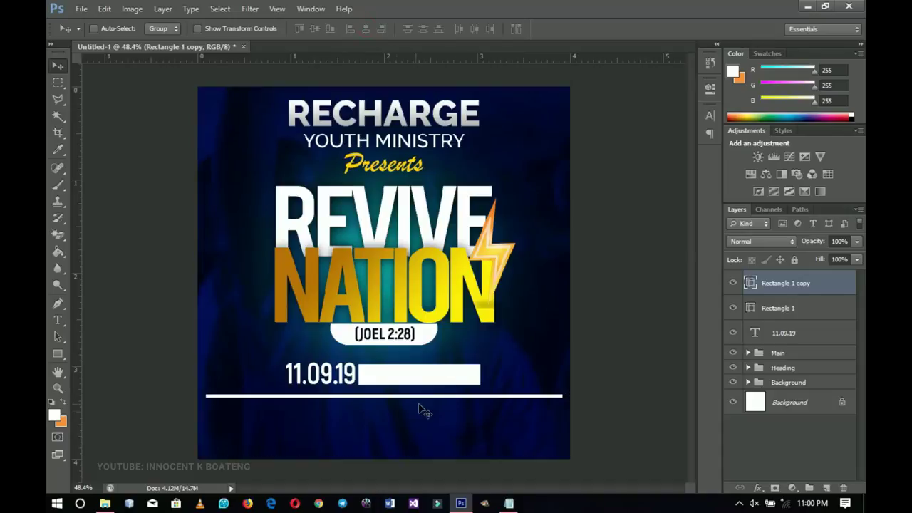
- Reduce the thin white line's height to 66.67%, about 0.020 inch
key(z)
click(386, 406)
click(386, 407)
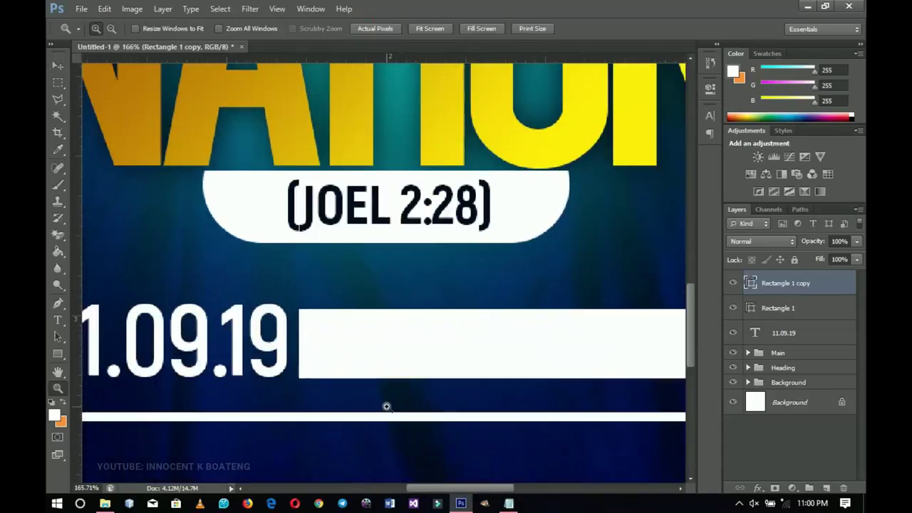
key(ctrl+t)
drag(387, 421, 386, 418)
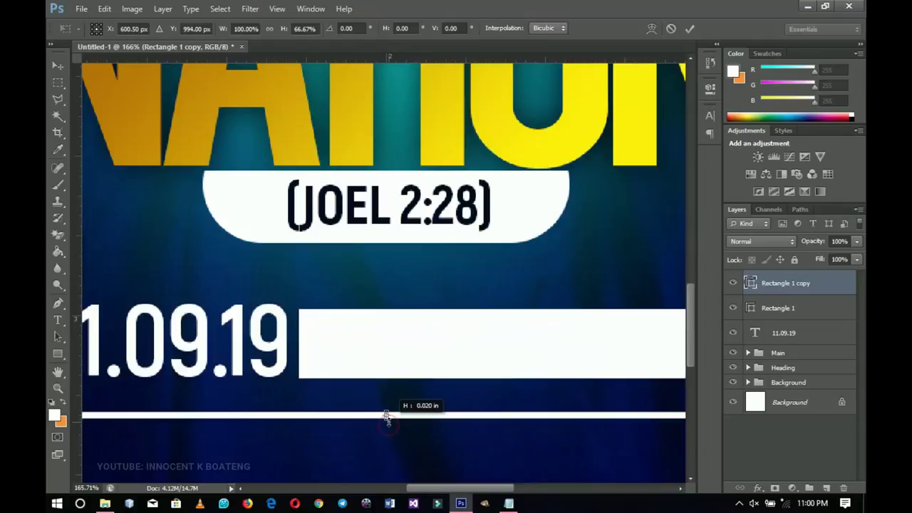
key(Return)
- Shorten the thin white line to about 3.5 inches and realign it to the canvas's horizontal centre
key(z)
key(ctrl+0)
key(ctrl+t)
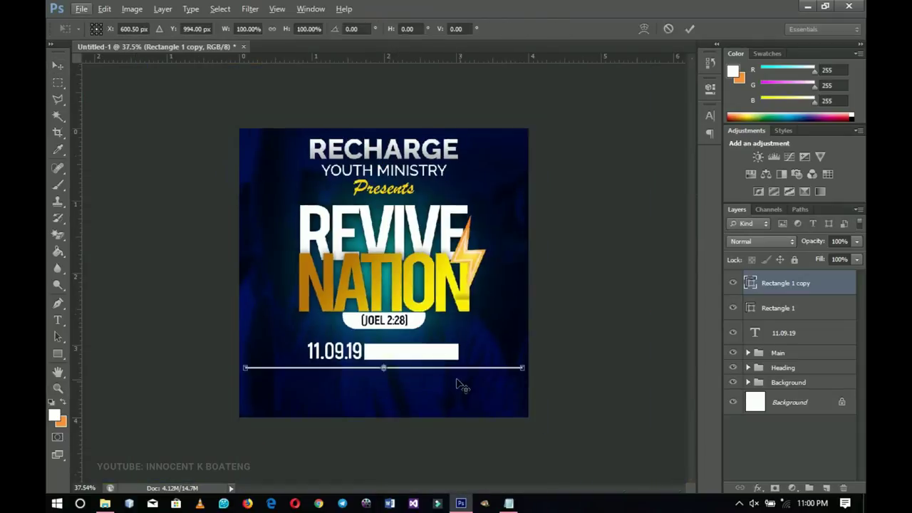
drag(522, 368, 503, 370)
key(Return)
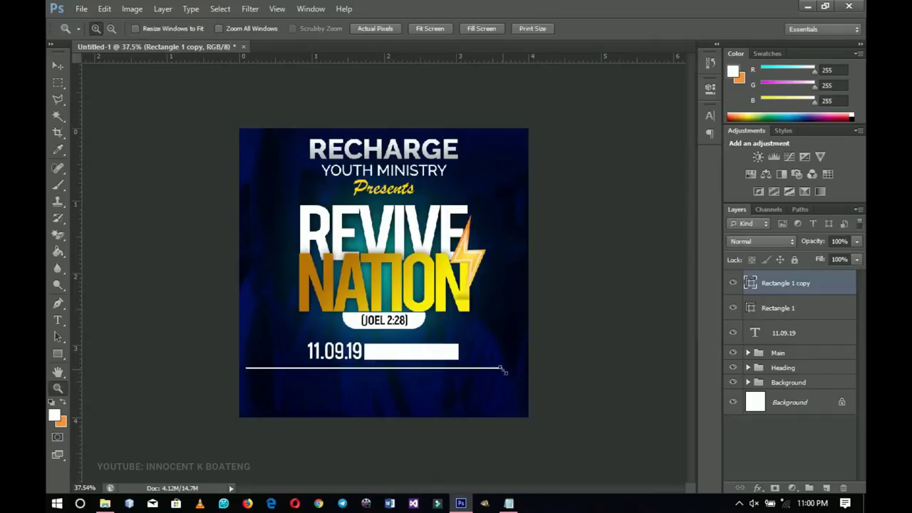
key(ctrl+a)
key(v)
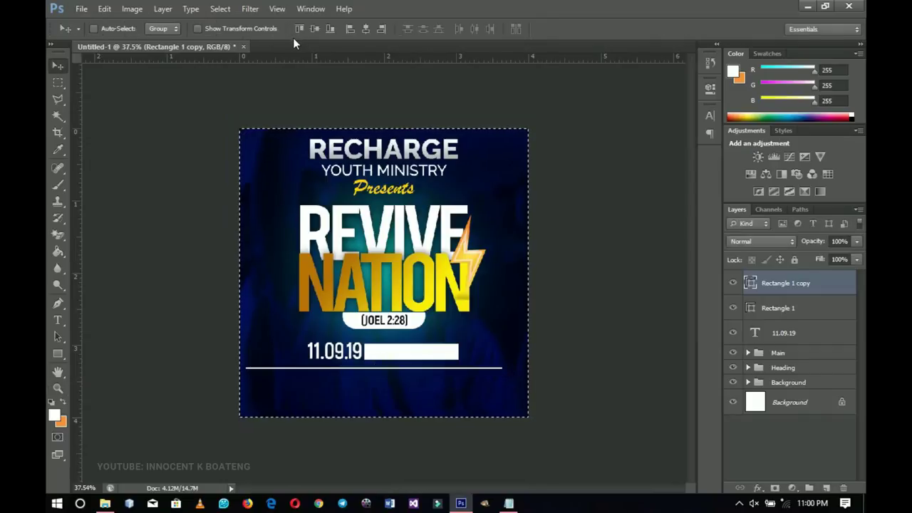
click(366, 29)
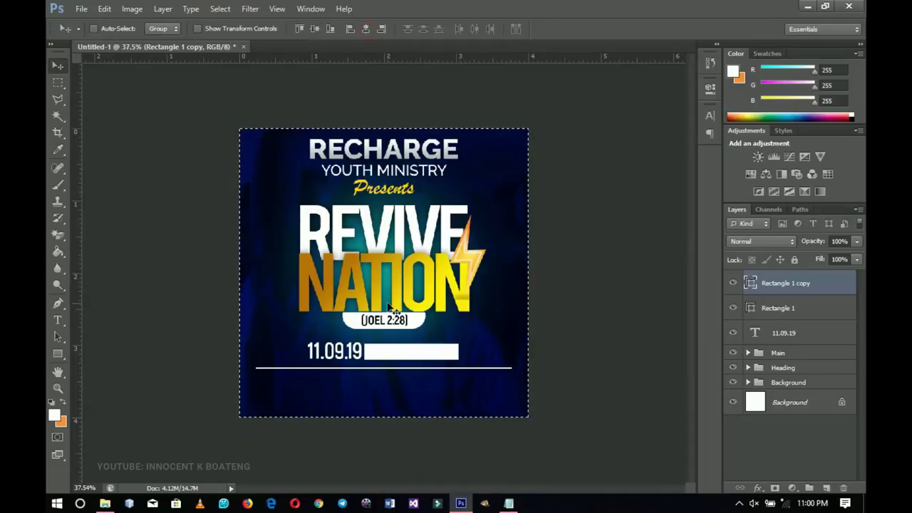
key(ctrl+d)
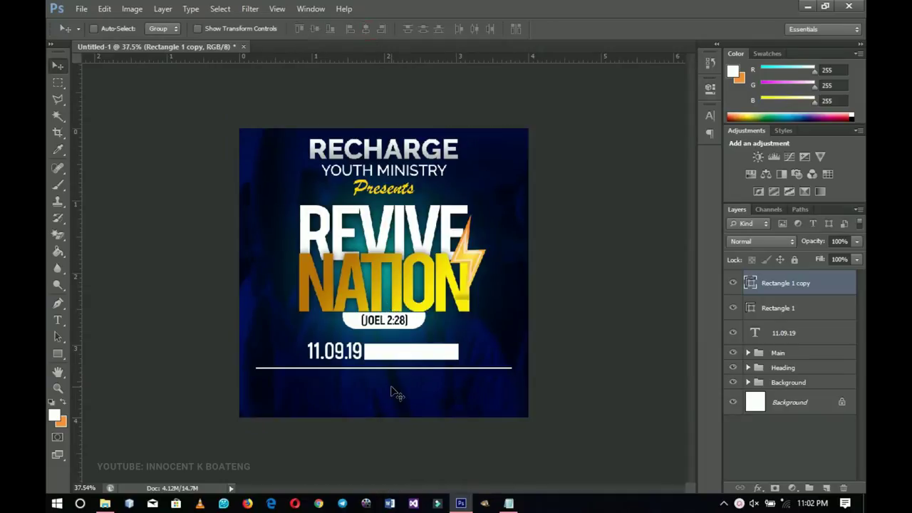
- Add the text ICGC LIBERTY TEMPLE below the thin white line, copying it from the Notepad notes
key(z)
click(392, 383)
drag(391, 380, 415, 279)
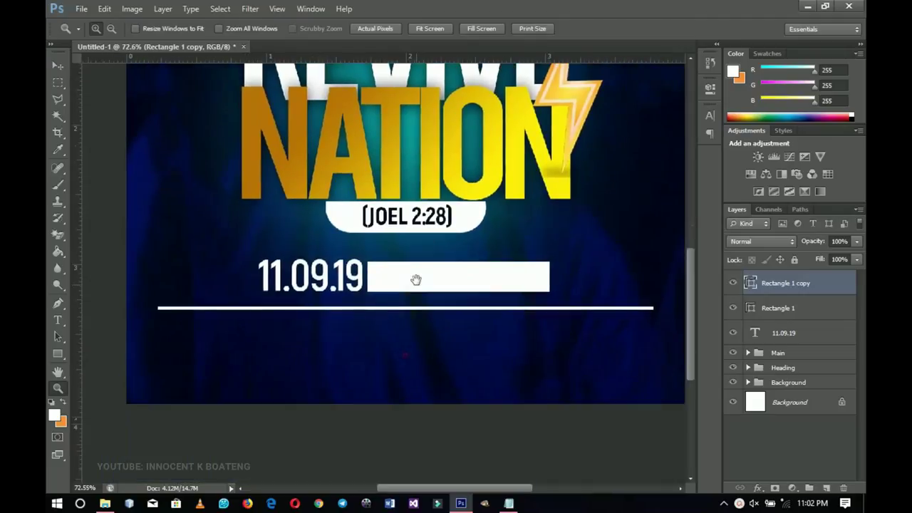
key(v)
drag(405, 354, 388, 361)
click(732, 308)
click(733, 308)
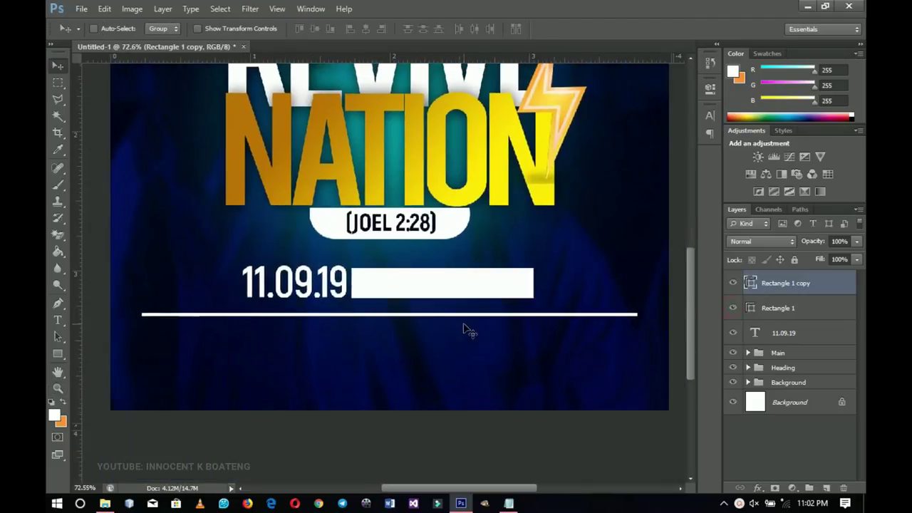
key(t)
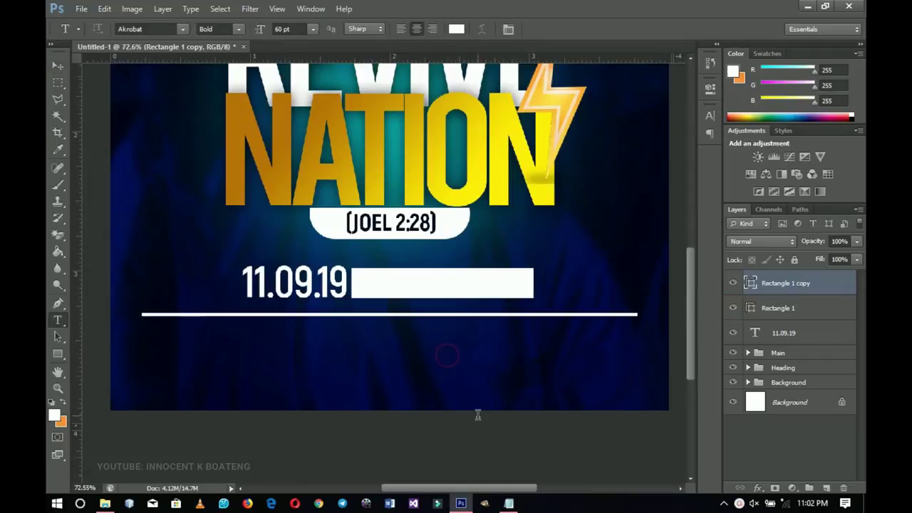
click(448, 354)
key(alt+Tab)
click(350, 292)
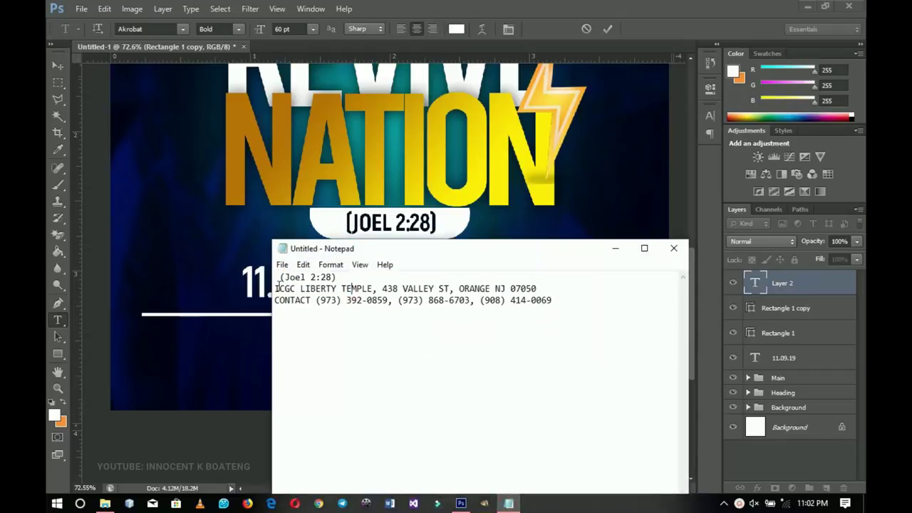
drag(285, 288, 369, 289)
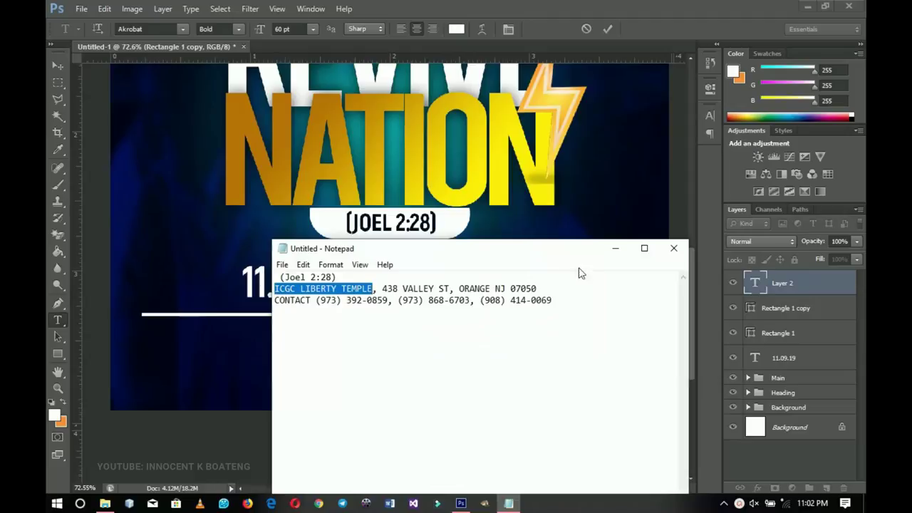
click(615, 248)
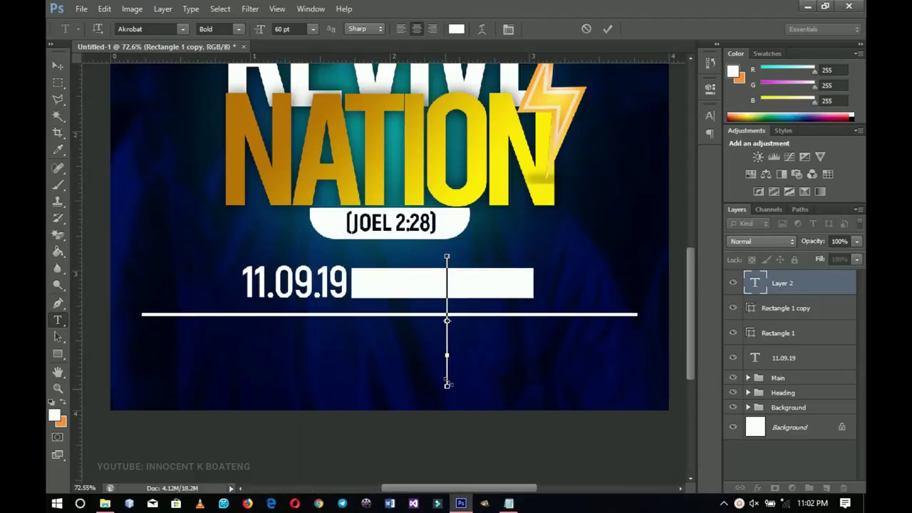
text(ICGC LIBERTY TEMPLE)
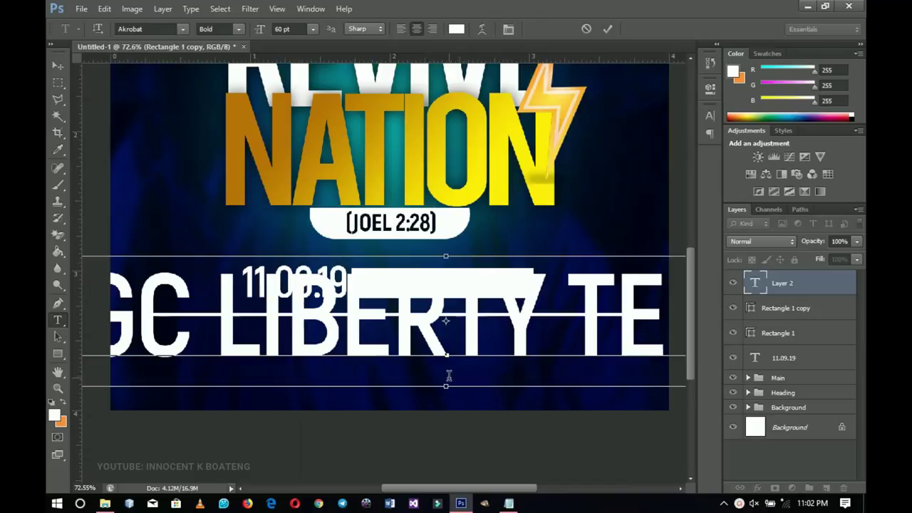
- Recolour the ICGC LIBERTY TEMPLE text dark navy (#000a49), sampled from the flyer's lower background
key(ctrl+a)
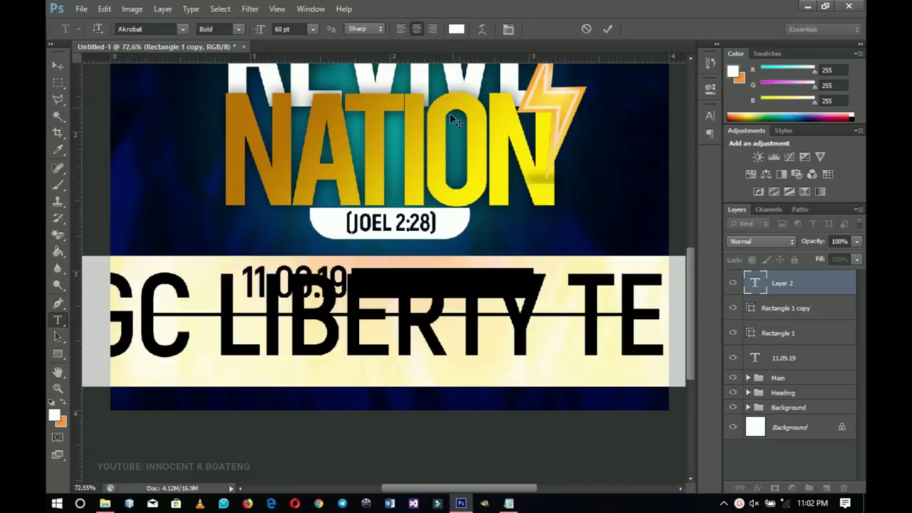
click(456, 28)
click(394, 244)
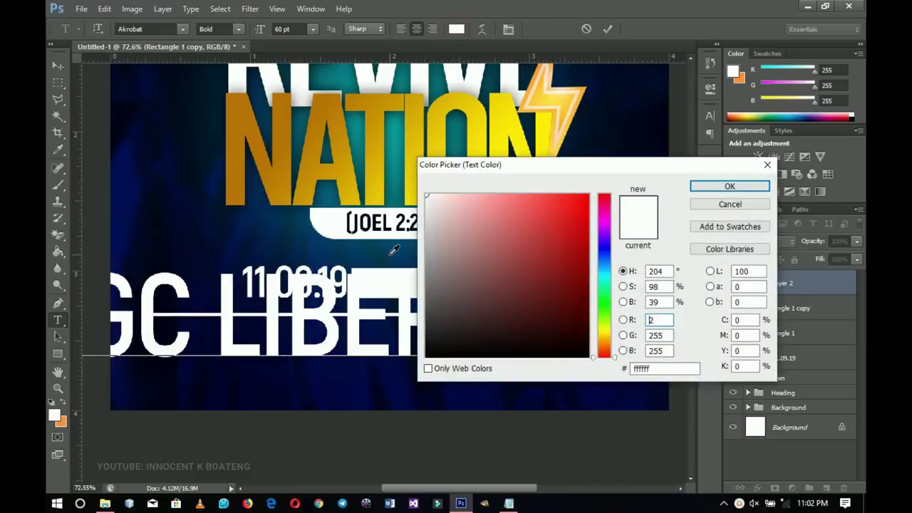
click(391, 249)
click(396, 246)
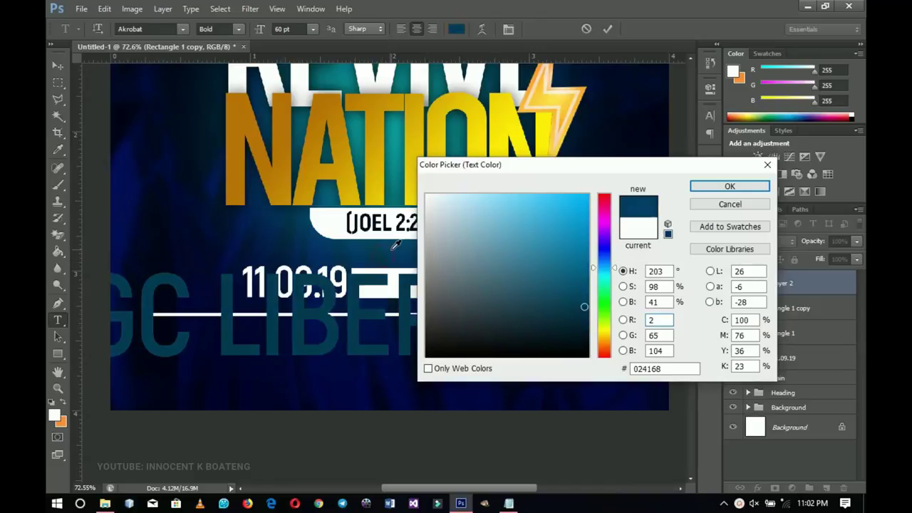
click(402, 155)
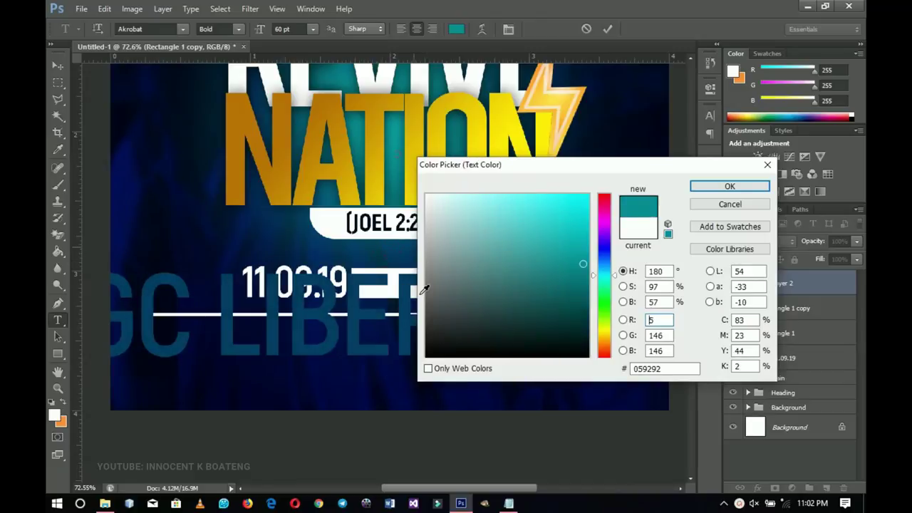
click(387, 377)
click(400, 378)
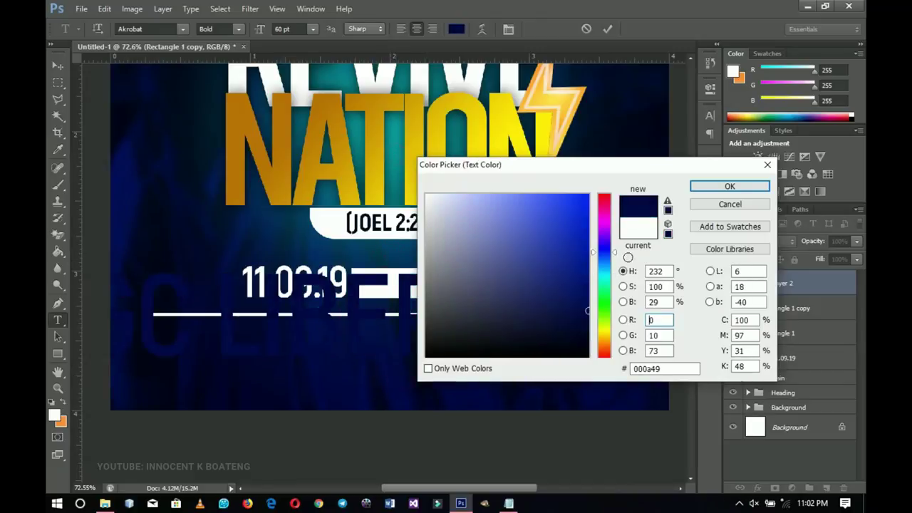
click(731, 186)
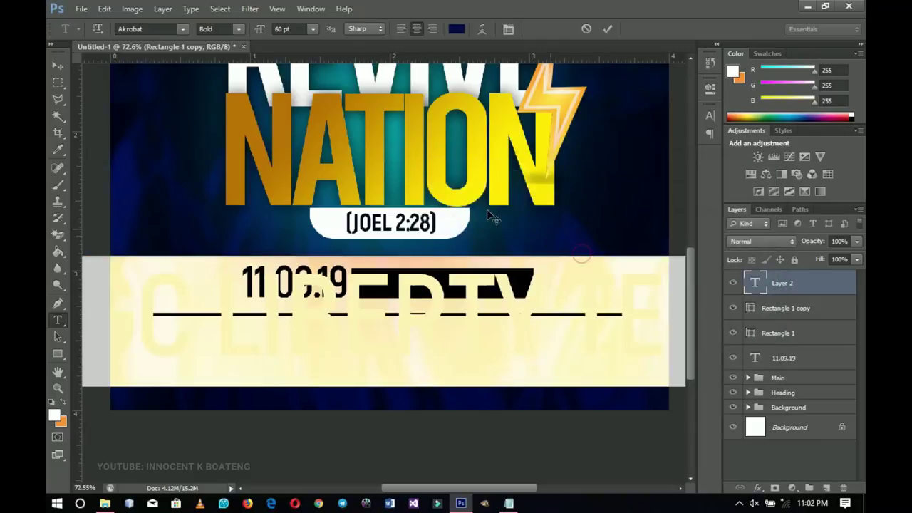
click(57, 65)
- Scale the ICGC LIBERTY TEMPLE text down proportionally and fit it inside the white bar beside the date
scroll(325, 231, down, 3)
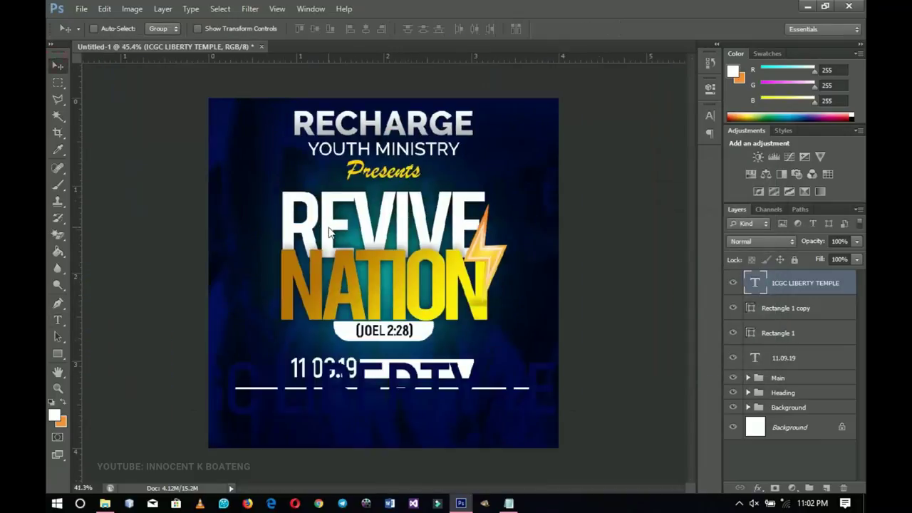
scroll(329, 232, down, 1)
key(ctrl+t)
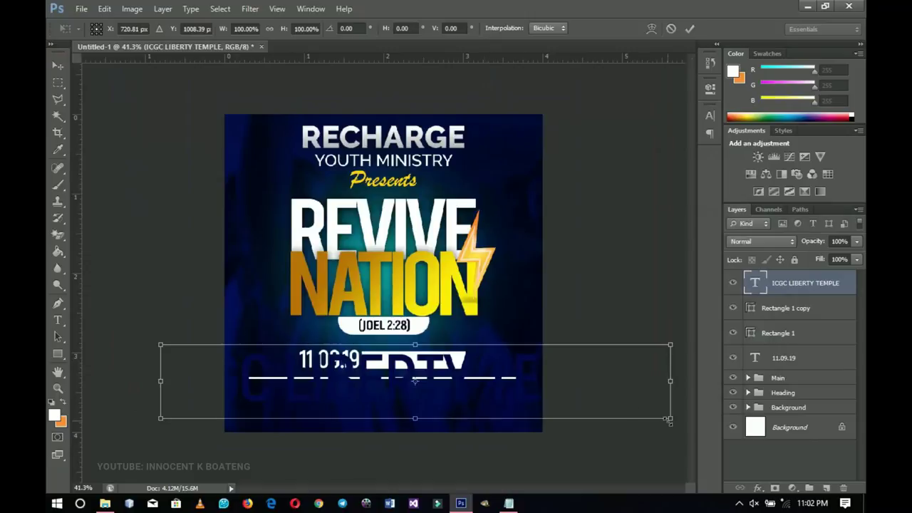
drag(668, 419, 446, 364)
key(Return)
key(z)
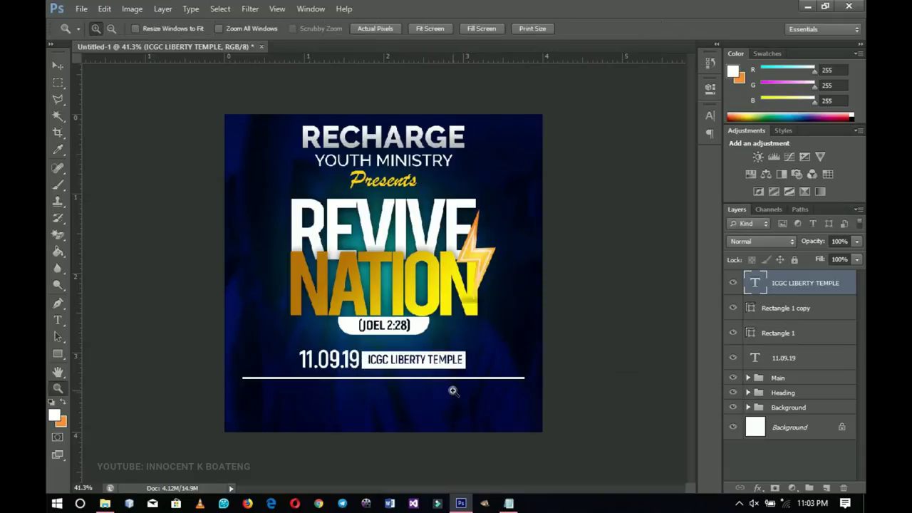
click(449, 391)
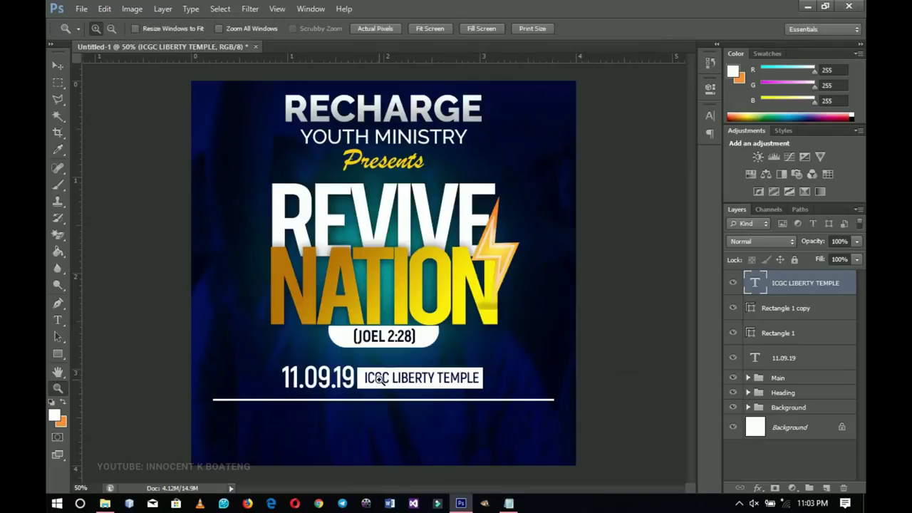
click(379, 379)
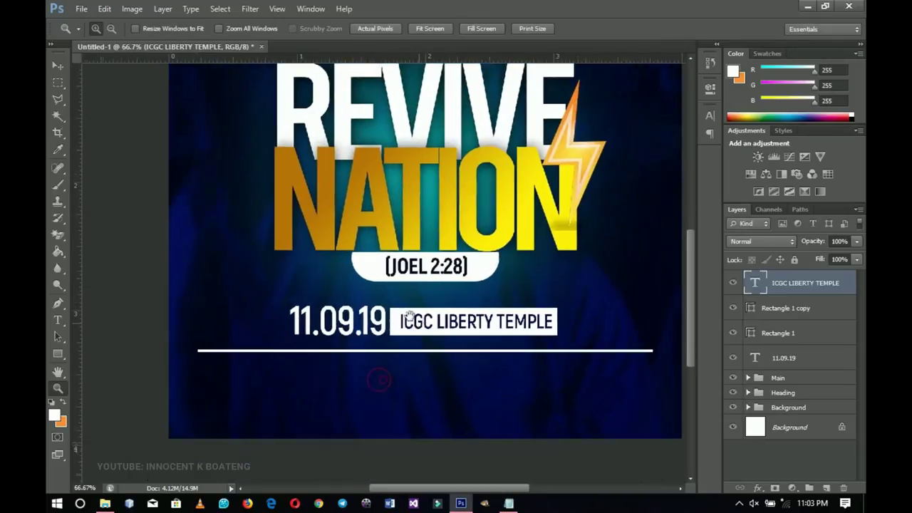
key(v)
drag(396, 317, 398, 315)
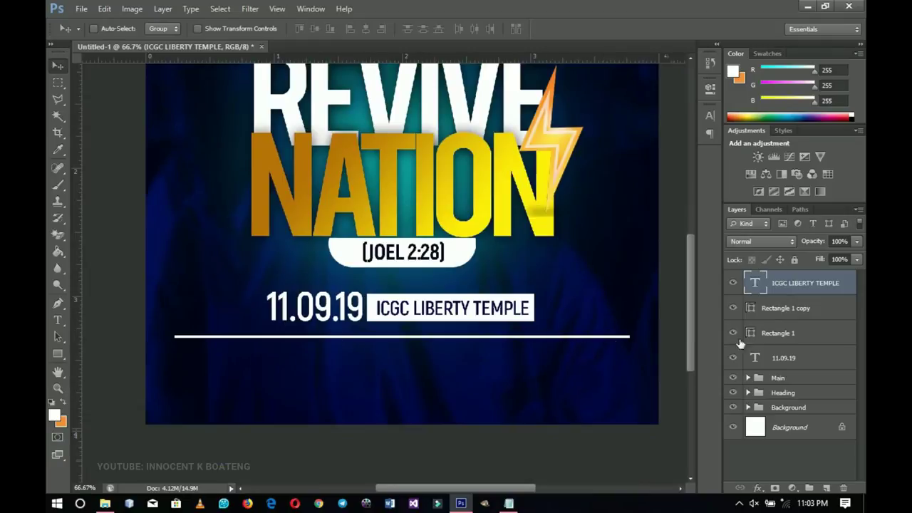
- Shorten the thin white line about its centre to 59.40% width, matching the date and venue row
click(756, 313)
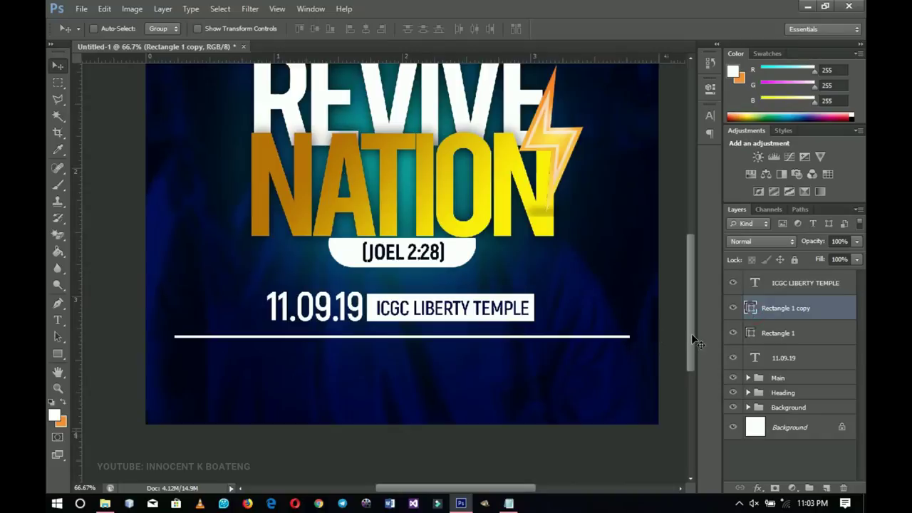
key(ctrl+t)
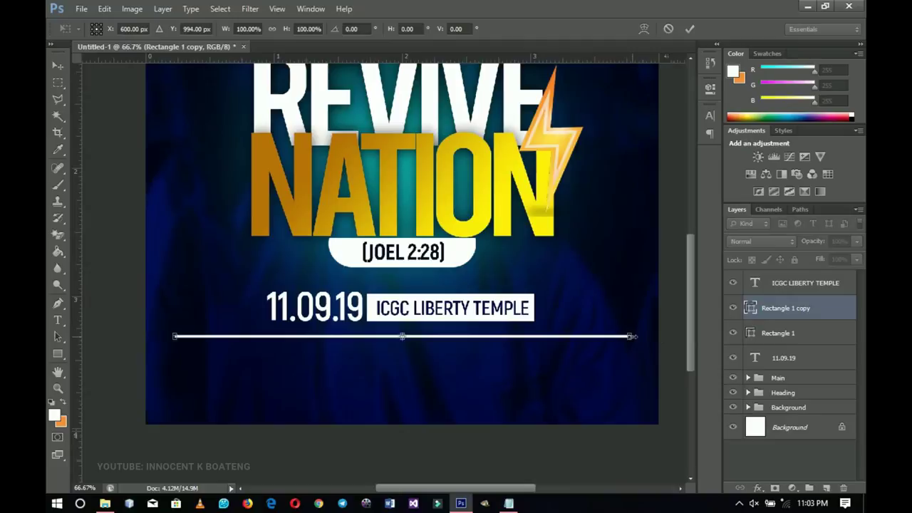
key(shift+alt)
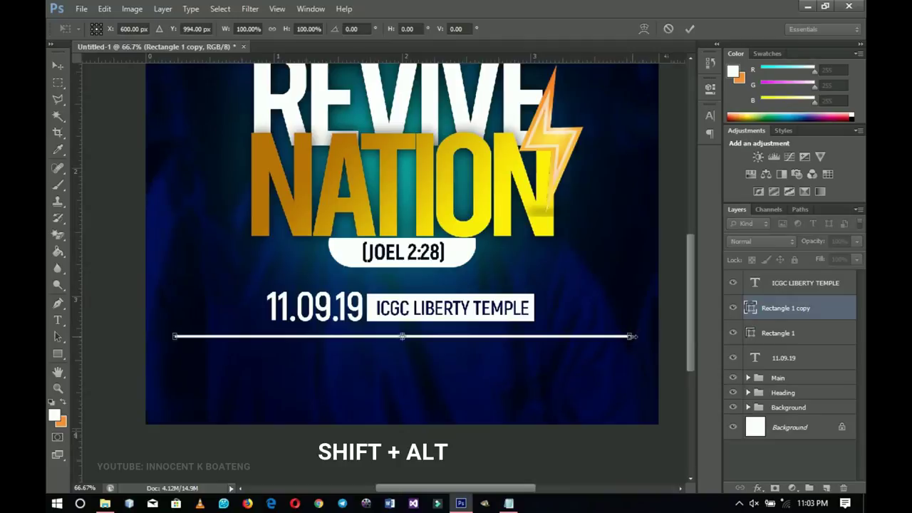
drag(632, 336, 538, 334)
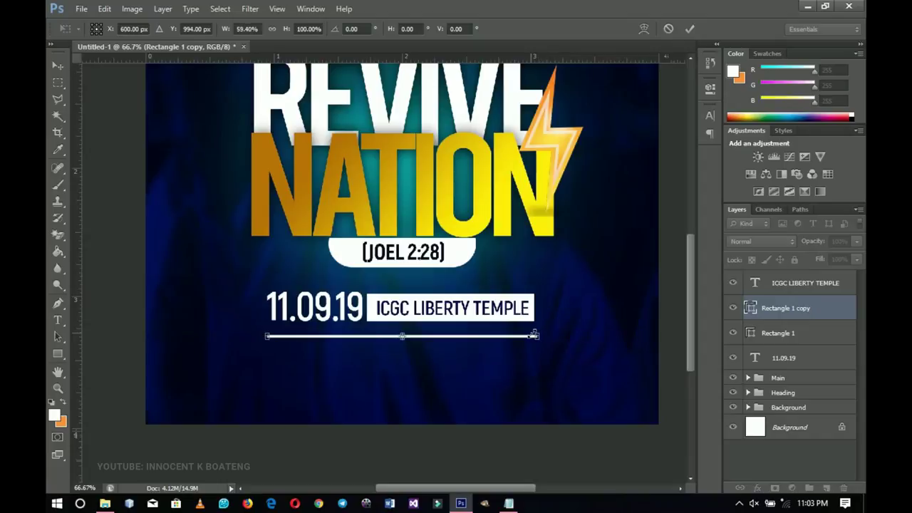
key(Return)
- Nudge the thin white line up so it sits closer beneath the date and venue row
key(Up)
key(Up)
key(Up)
key(Up)
key(Up)
key(Up)
key(Up)
key(Up)
key(Up)
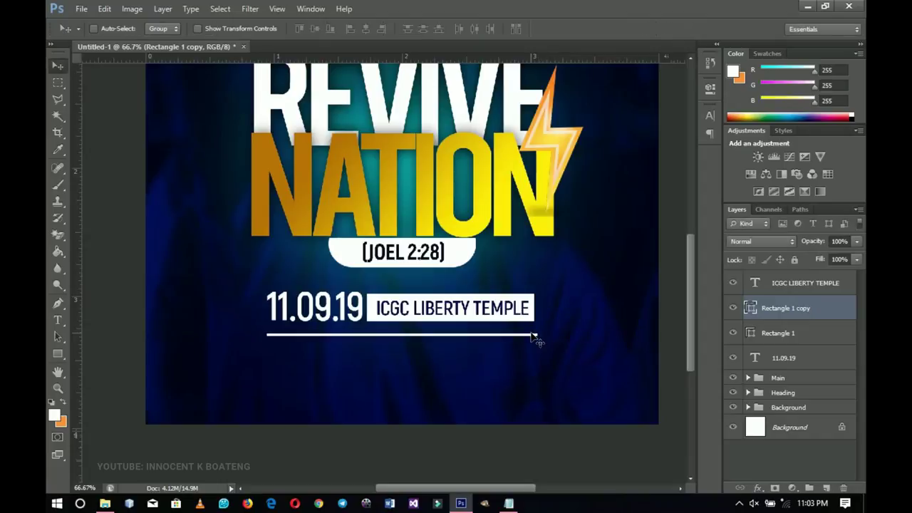
key(Up)
key(Up)
key(Up)
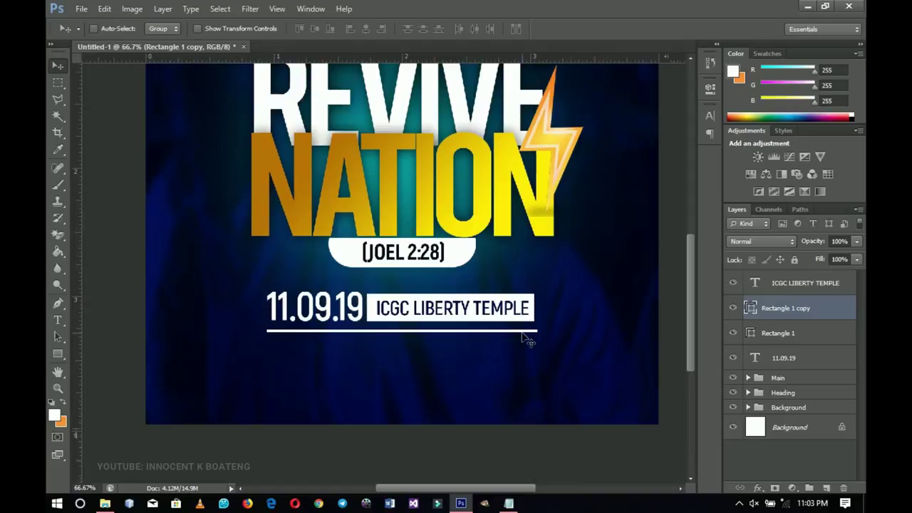
- Duplicate the ICGC LIBERTY TEMPLE text layer and place the copy below the thin white line
click(798, 283)
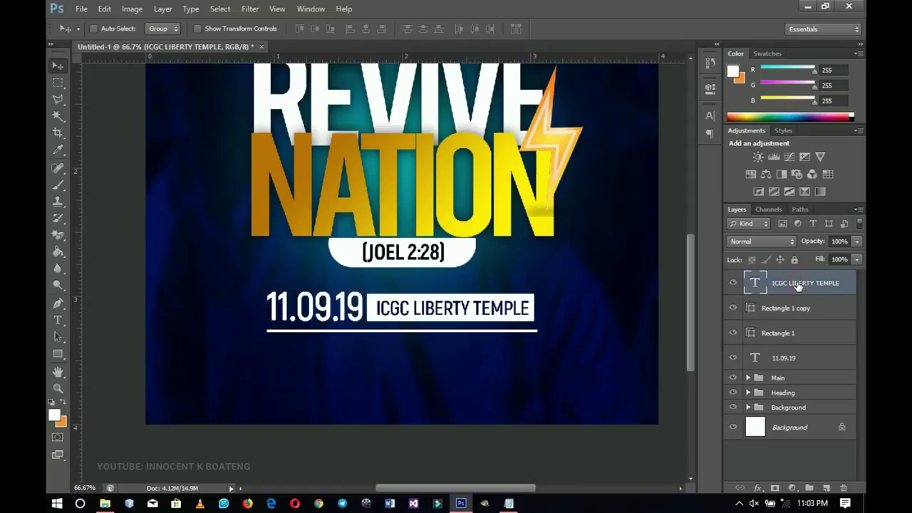
key(ctrl+j)
mouse_move(456, 346)
mouse_down()
mouse_move(463, 341)
mouse_move(456, 348)
mouse_up()
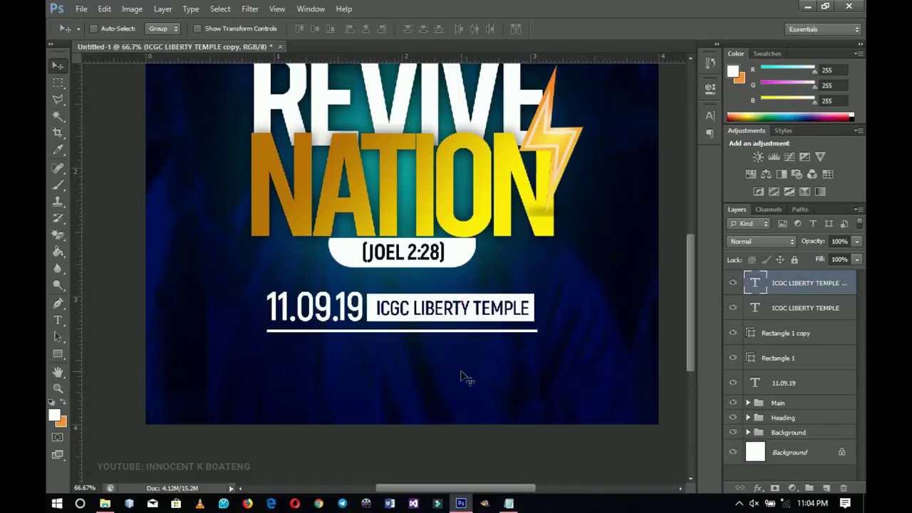
- Recolour the duplicated ICGC LIBERTY TEMPLE text below the line white
key(t)
click(453, 357)
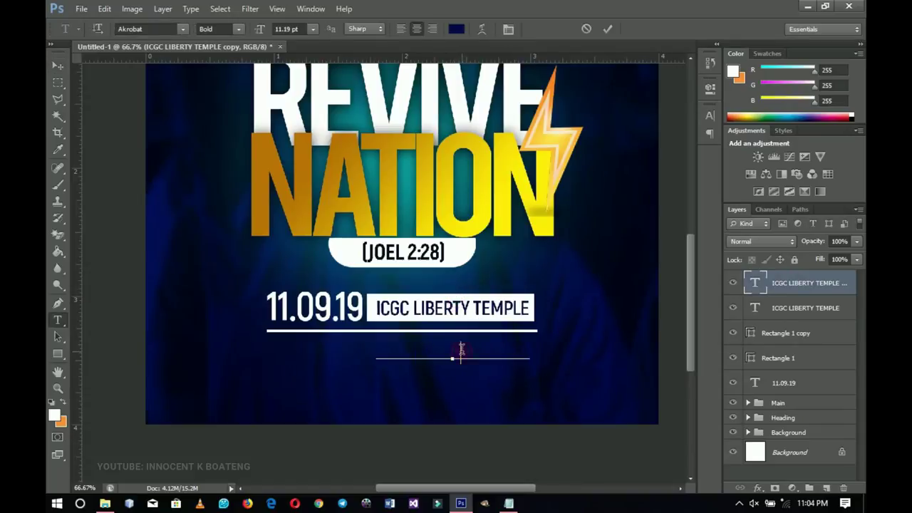
double_click(461, 350)
key(ctrl+a)
key(ctrl+h)
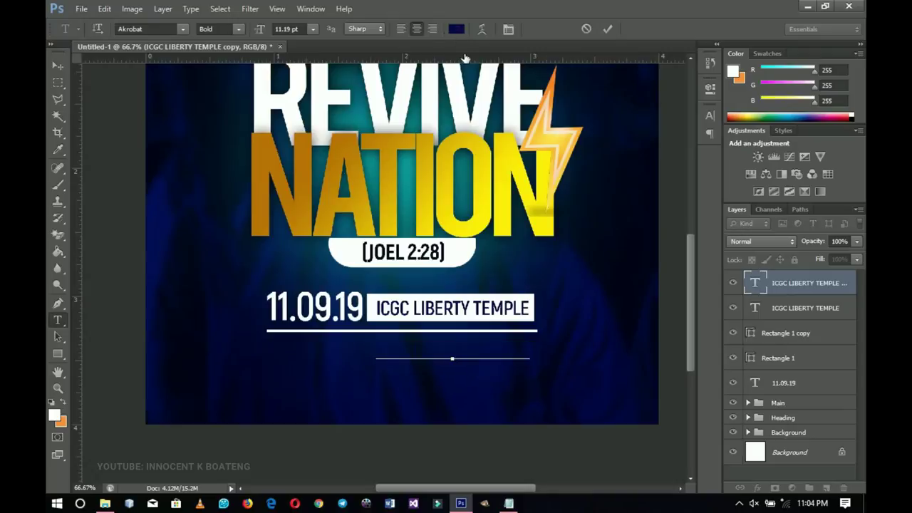
click(456, 28)
drag(500, 252, 426, 194)
click(730, 186)
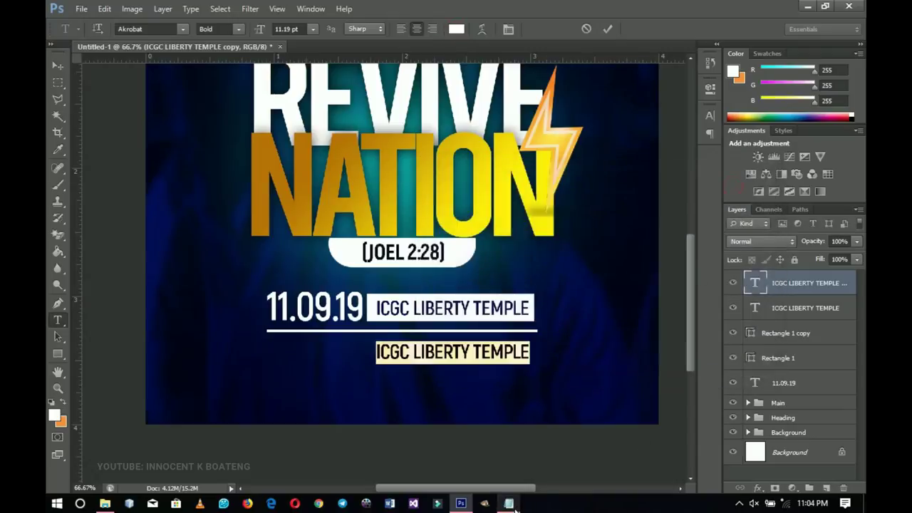
- Replace the duplicated text with the venue's street address copied from the Notepad notes
click(509, 503)
drag(382, 289, 550, 290)
key(ctrl+c)
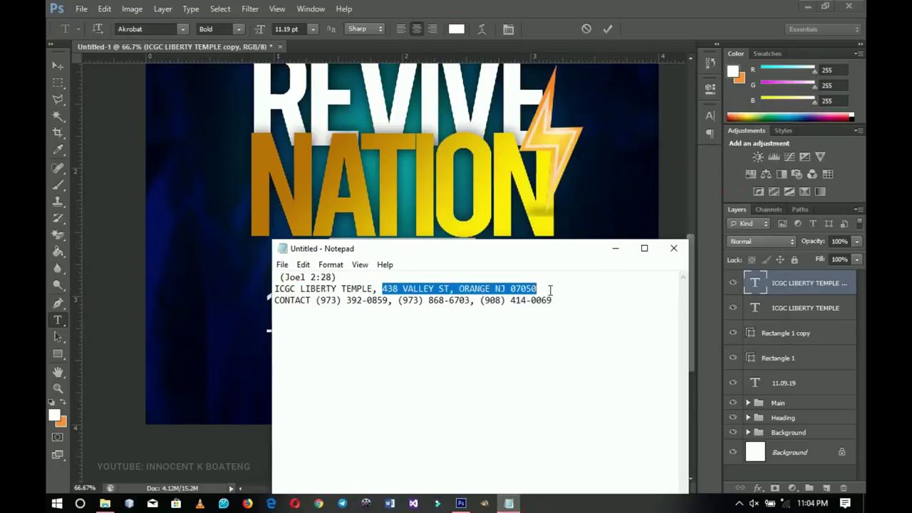
click(613, 250)
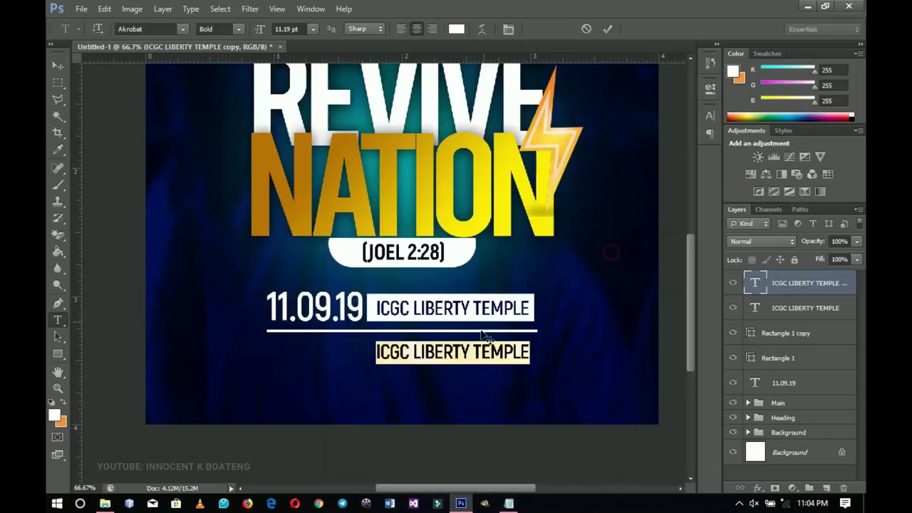
key(ctrl+v)
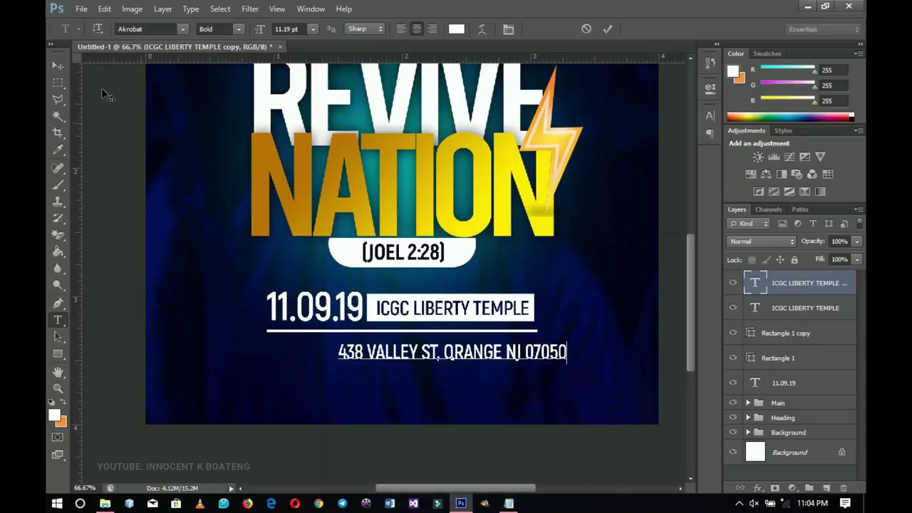
click(59, 65)
- Centre the address text horizontally on the canvas and move it up closer to the thin white line
key(ctrl+a)
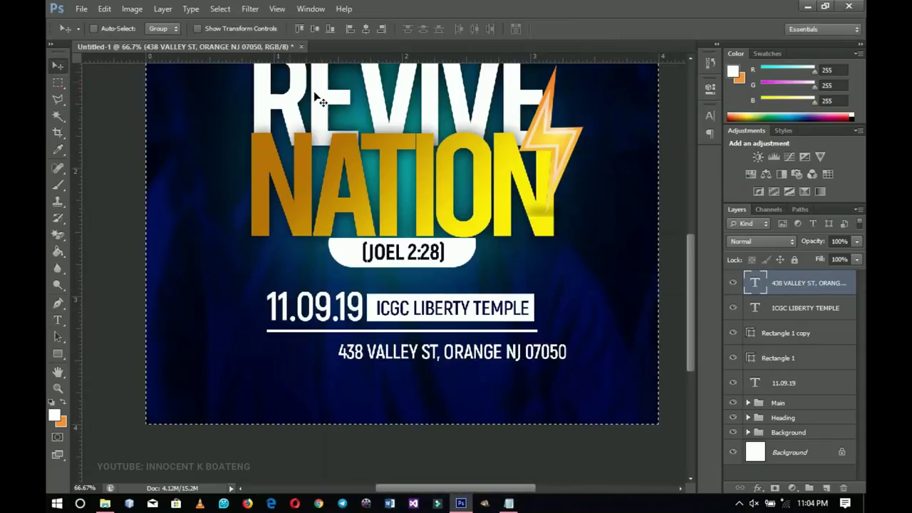
click(365, 30)
key(ctrl+d)
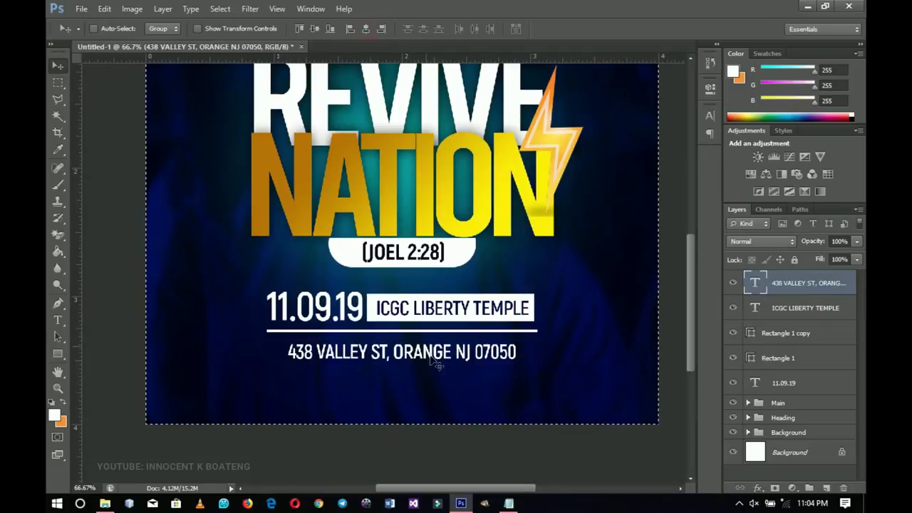
drag(450, 387, 447, 377)
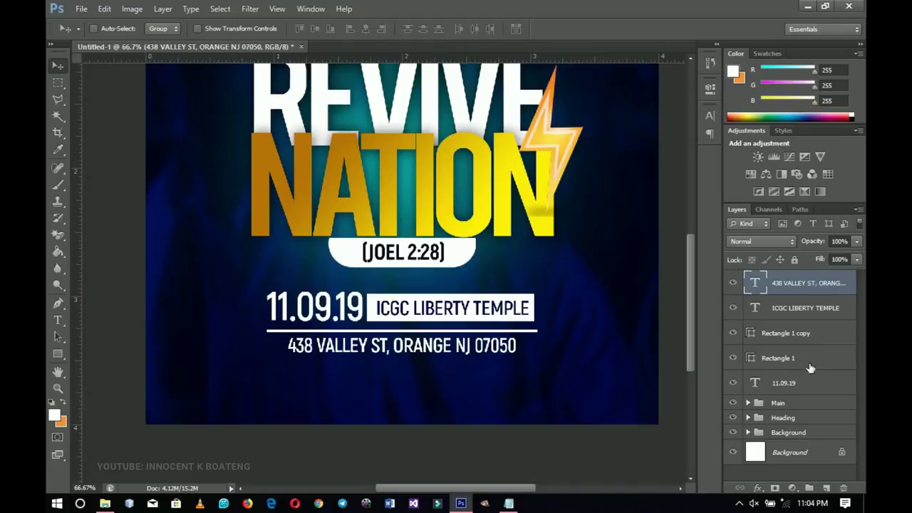
- Group the date, venue, address and both rectangle layers and name the group Location and Venue
shift+click(793, 383)
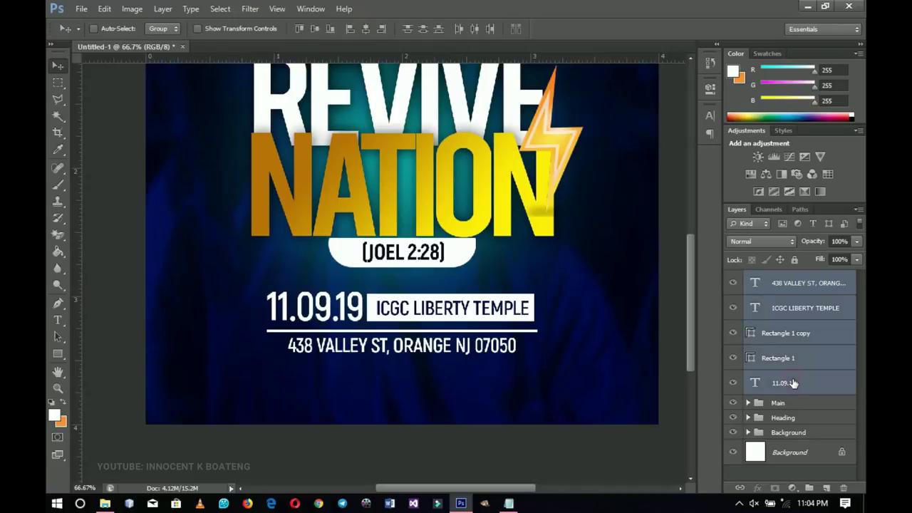
key(ctrl+g)
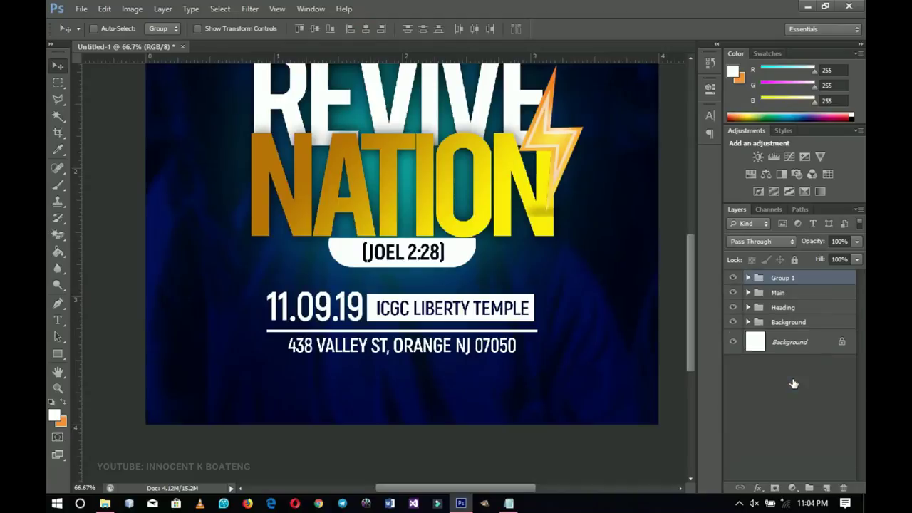
double_click(780, 279)
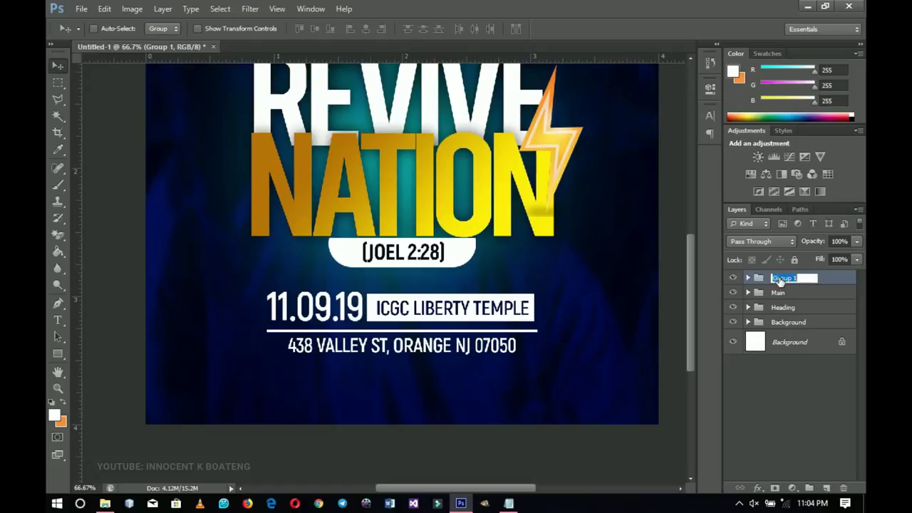
text(Location and Venue)
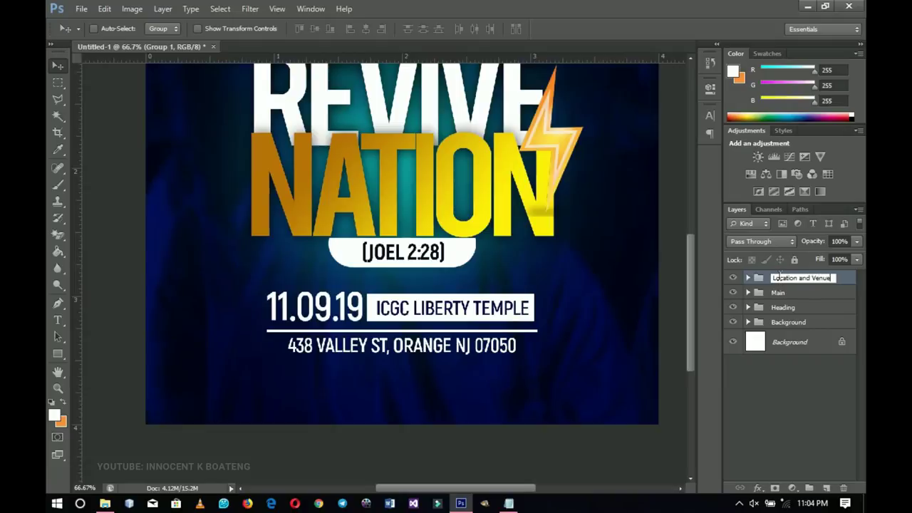
key(Return)
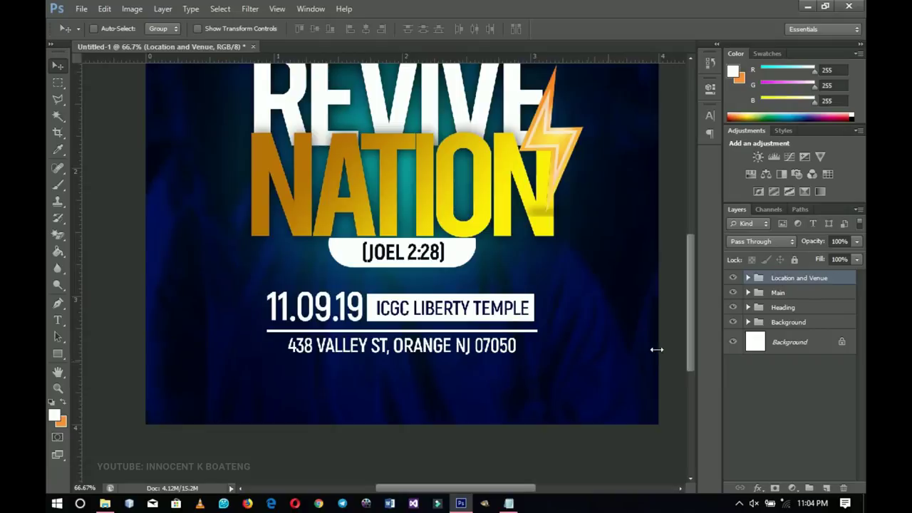
- Nudge the Location and Venue group up slightly and centre it horizontally on the canvas
key(Up)
key(Up)
key(Up)
key(Up)
key(Up)
key(Up)
key(Up)
key(Up)
key(Up)
key(Up)
key(ctrl+a)
click(366, 28)
key(ctrl+d)
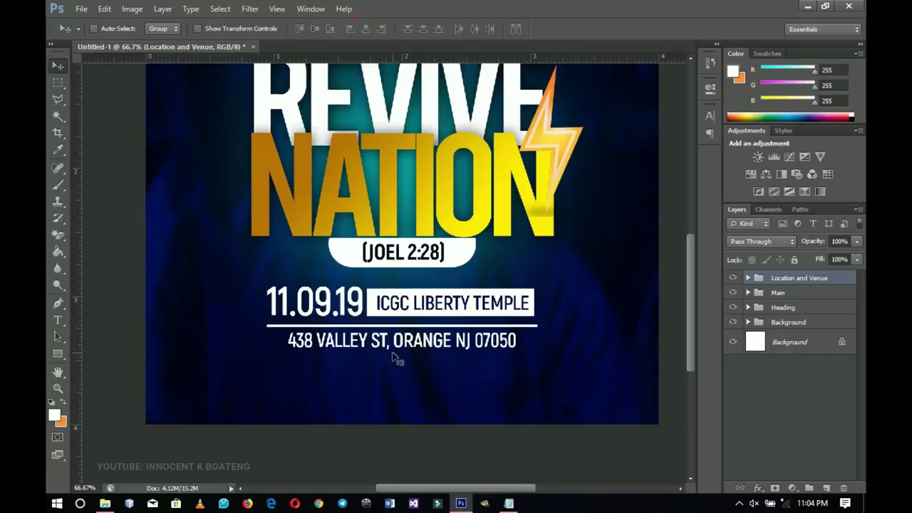
- Nudge the Location and Venue group up a little closer to the Joel 2:28 label
key(Up)
key(Up)
key(Up)
key(Up)
key(Up)
key(Up)
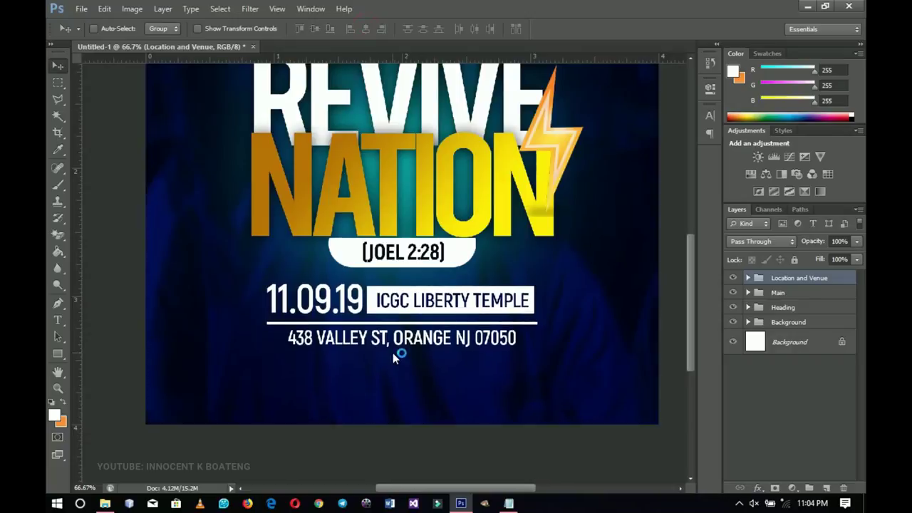
key(ctrl+0)
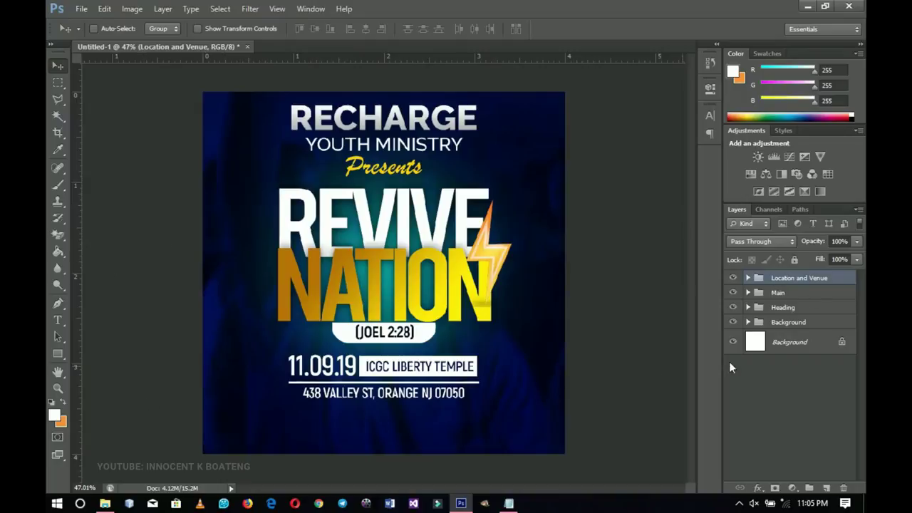
- Draw a white rectangle about 1273 by 133 px across the flyer's bottom edge and duplicate its layer
click(57, 354)
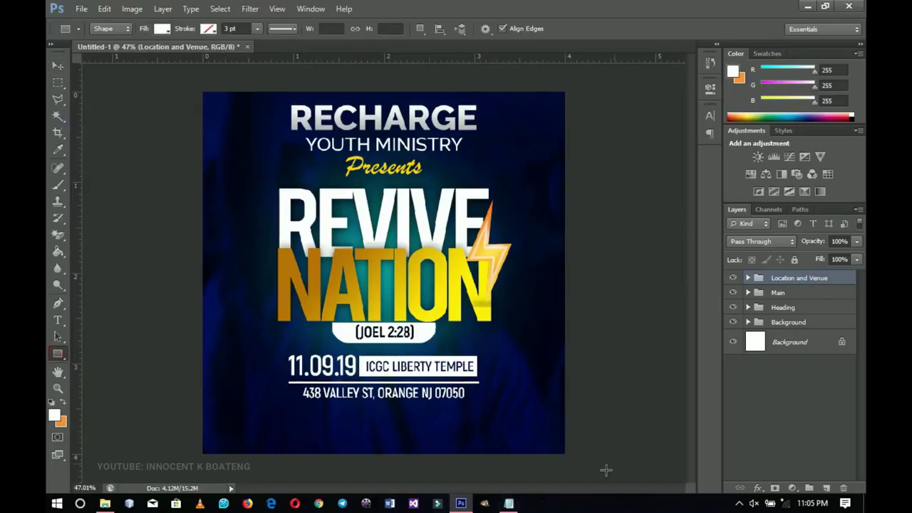
drag(196, 435, 581, 476)
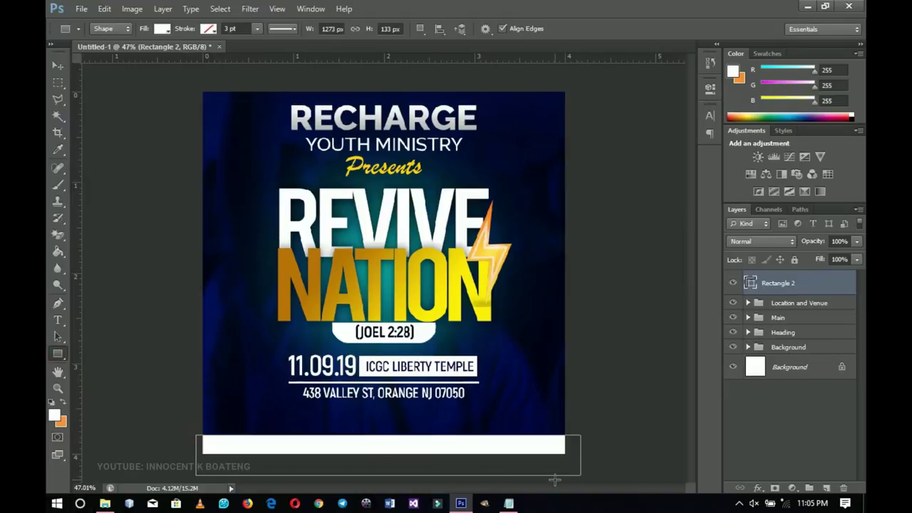
click(56, 66)
key(ctrl+j)
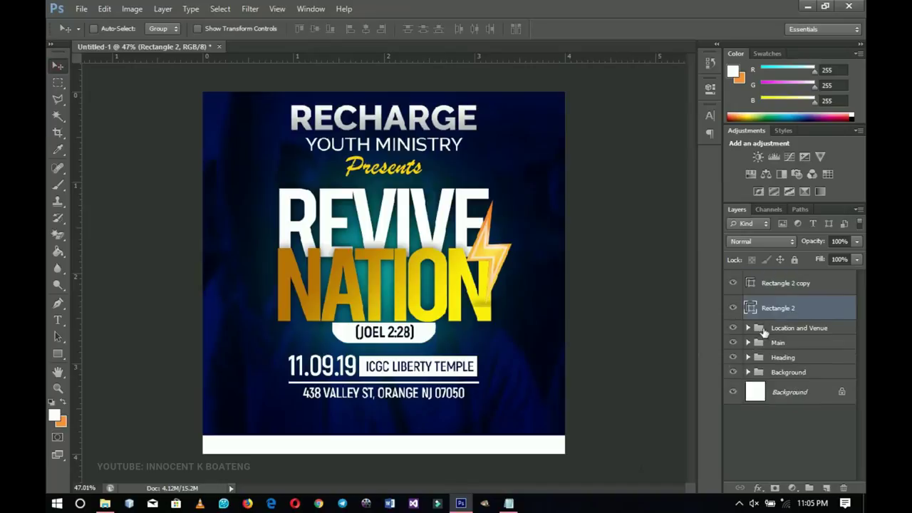
- Select the original Rectangle 2 layer and raise it slightly above the top edge of its copy
click(764, 294)
click(766, 311)
key(Up)
key(Up)
key(Up)
key(Up)
key(Up)
key(Up)
key(Up)
key(Up)
key(Up)
key(Up)
key(Up)
key(Up)
key(Up)
key(Up)
key(Up)
key(Up)
key(Up)
key(Up)
key(Up)
key(Up)
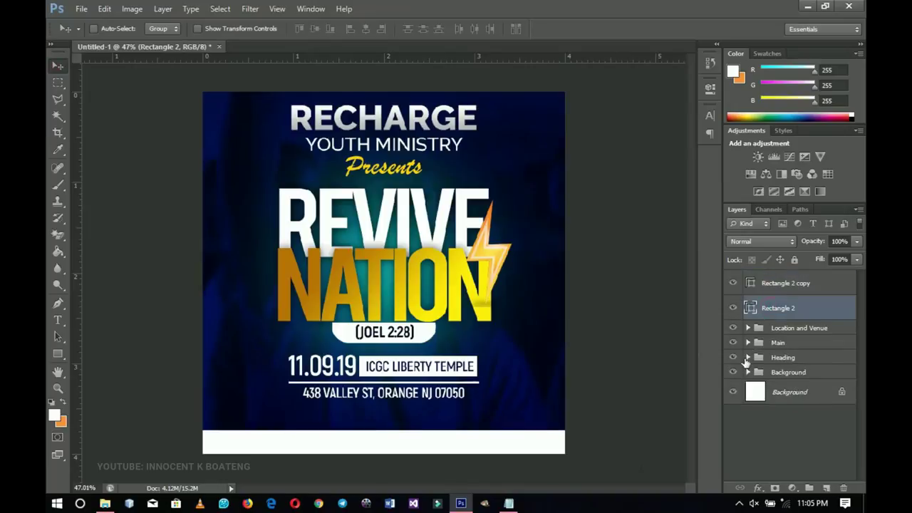
key(Up)
key(Up)
key(Up)
key(Up)
key(Up)
key(Up)
- Shorten Rectangle 2 from its left side to slightly right of the flyer's centre and raise it further as a stepped white block
key(ctrl+t)
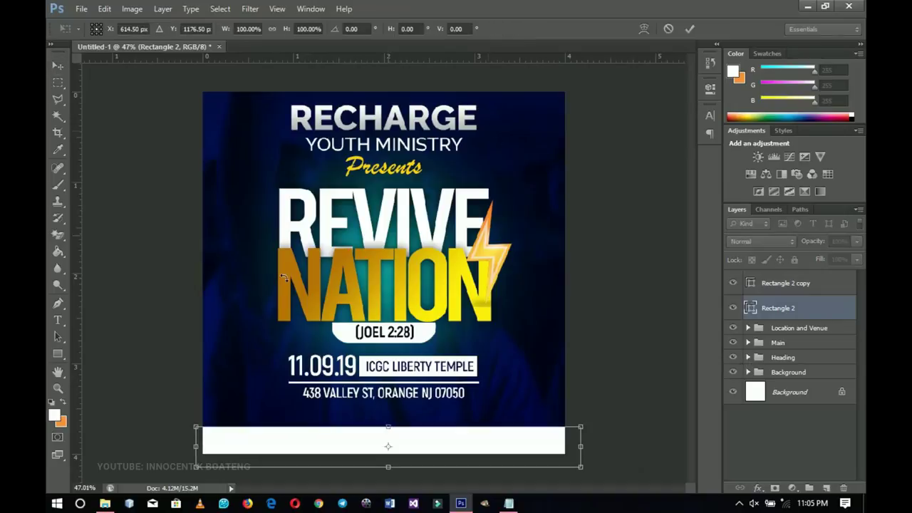
drag(192, 446, 407, 447)
key(Return)
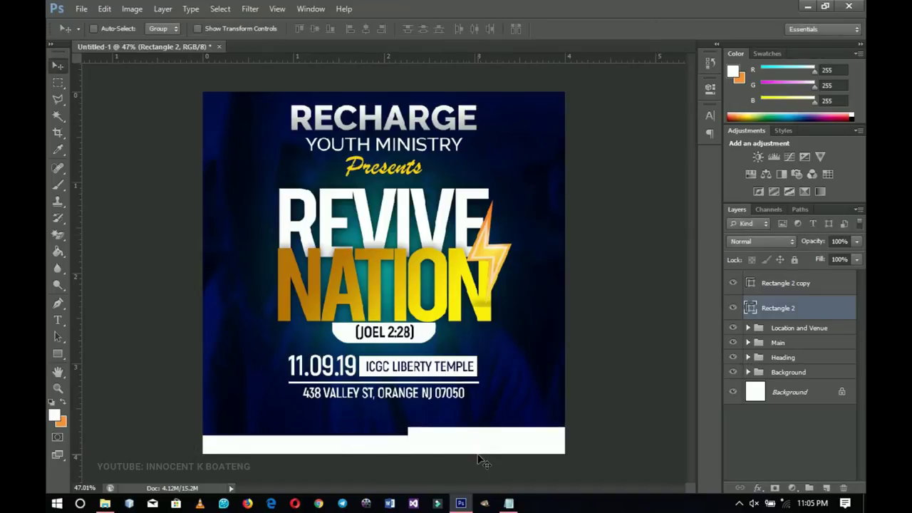
key(Up)
key(Up)
key(Up)
key(Up)
key(Up)
key(Up)
key(Up)
key(Up)
key(Up)
key(Up)
key(Up)
key(Up)
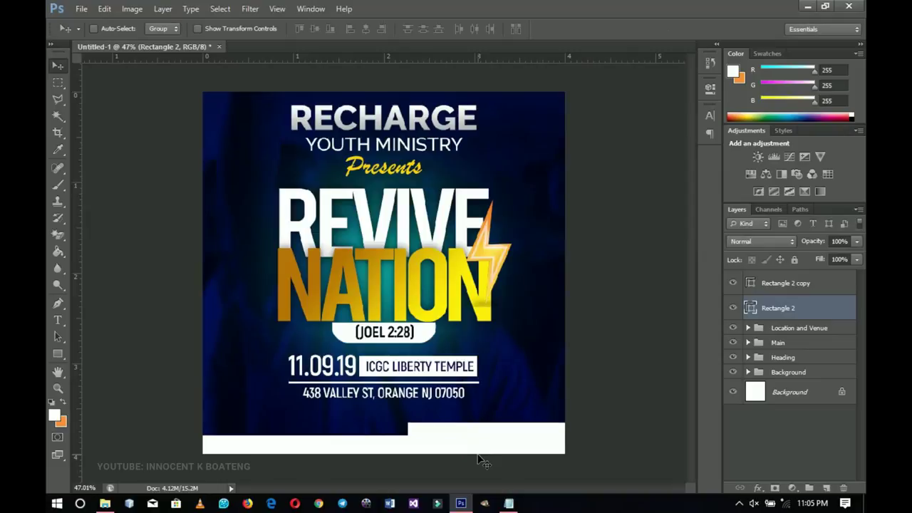
key(shift+Down)
key(shift+Up)
- Start a new text layer above the rectangles and set its colour to dark navy sampled from the flyer background
click(792, 285)
key(t)
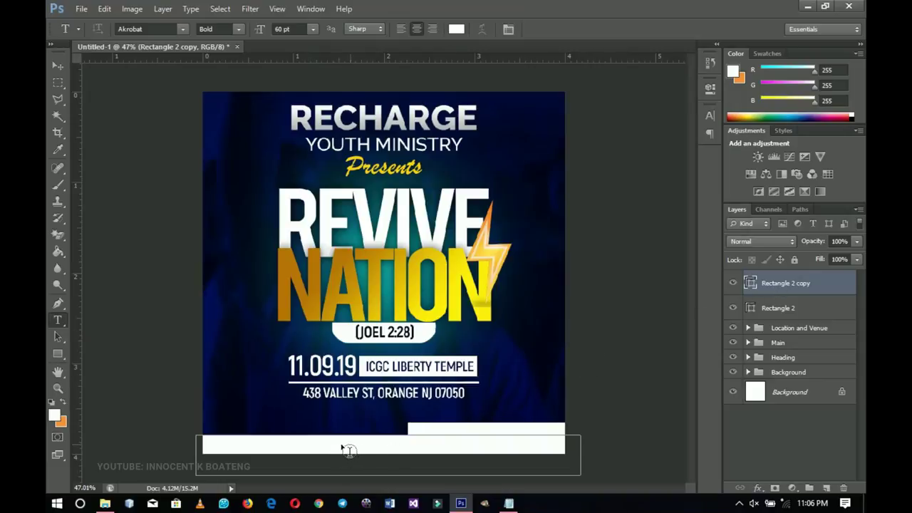
click(241, 417)
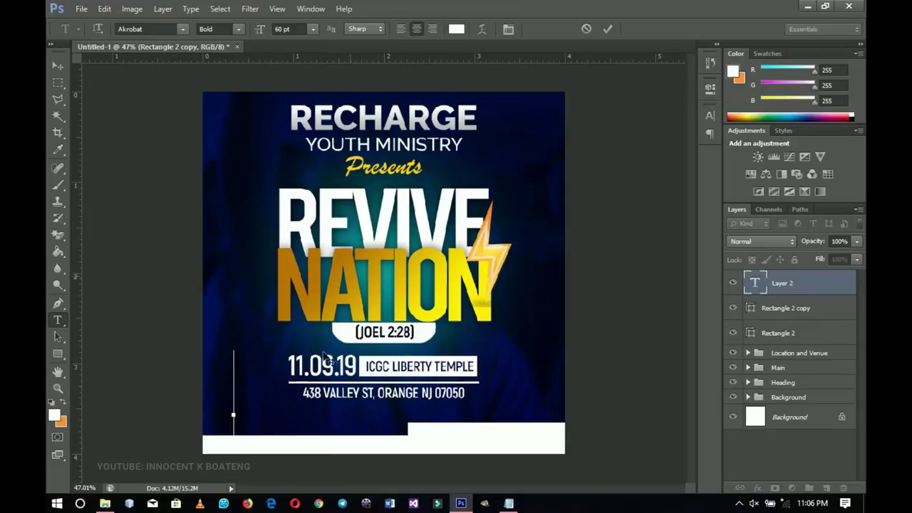
click(456, 28)
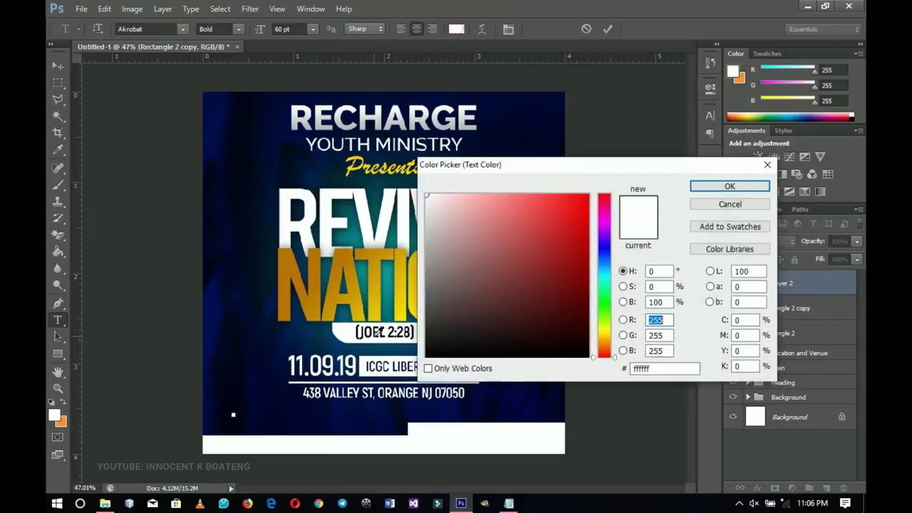
click(356, 332)
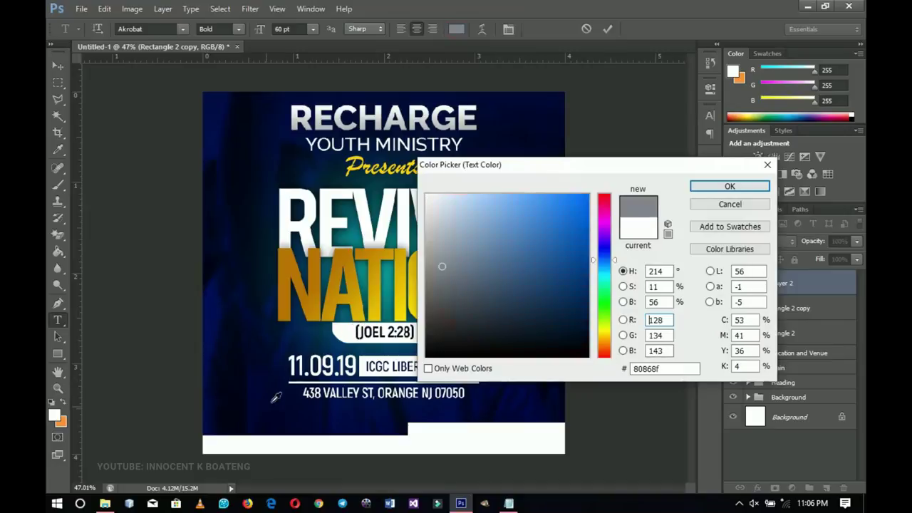
click(243, 407)
click(730, 186)
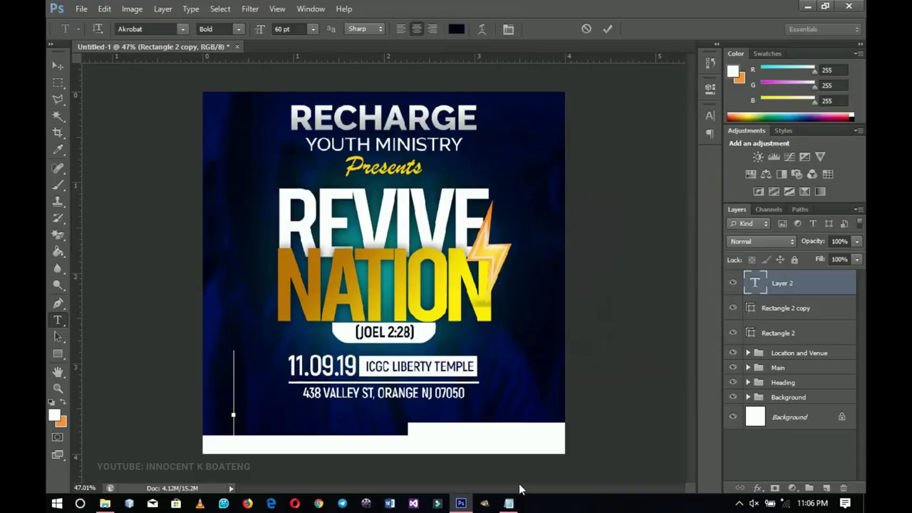
- Copy the full CONTACT line with the phone numbers from the Notepad notes and paste it into the new text layer
click(508, 503)
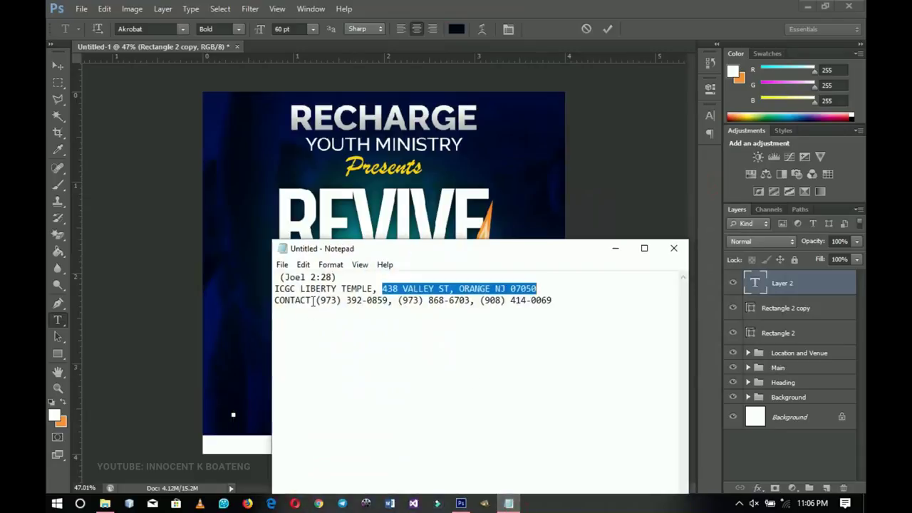
click(311, 300)
drag(275, 300, 555, 300)
key(ctrl+c)
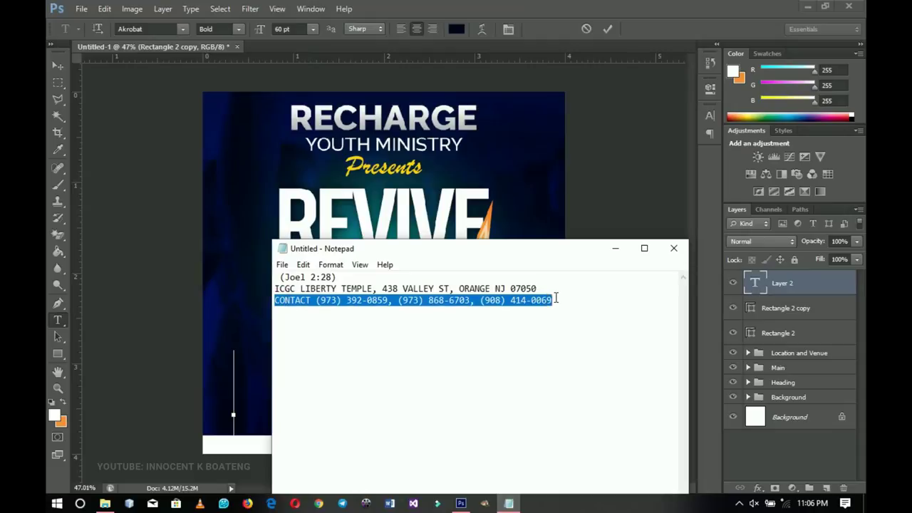
click(616, 249)
key(ctrl+v)
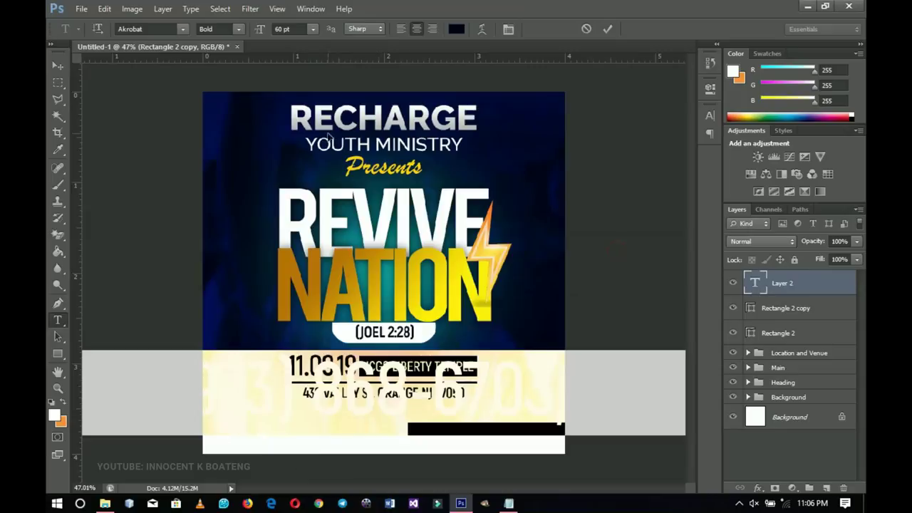
- Set the contact text's font size to 17 pt and commit the text
click(282, 29)
text(16)
key(Return)
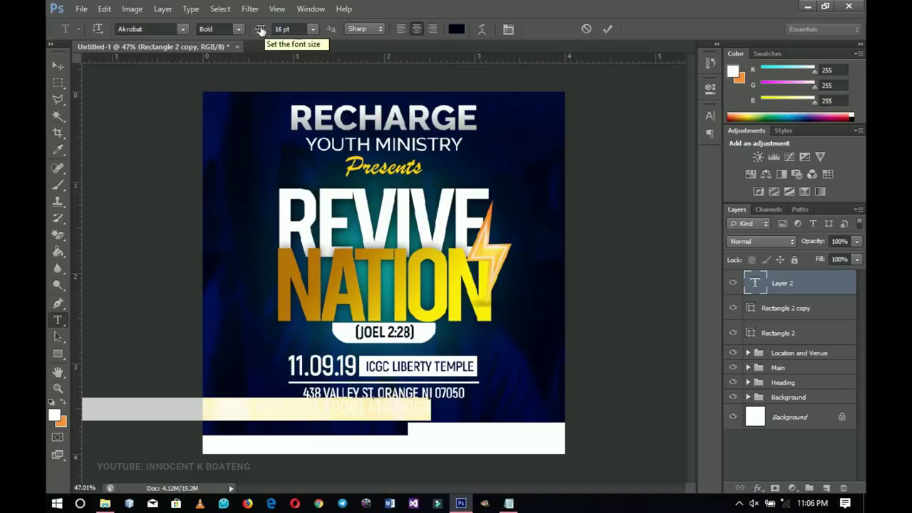
drag(260, 32, 260, 30)
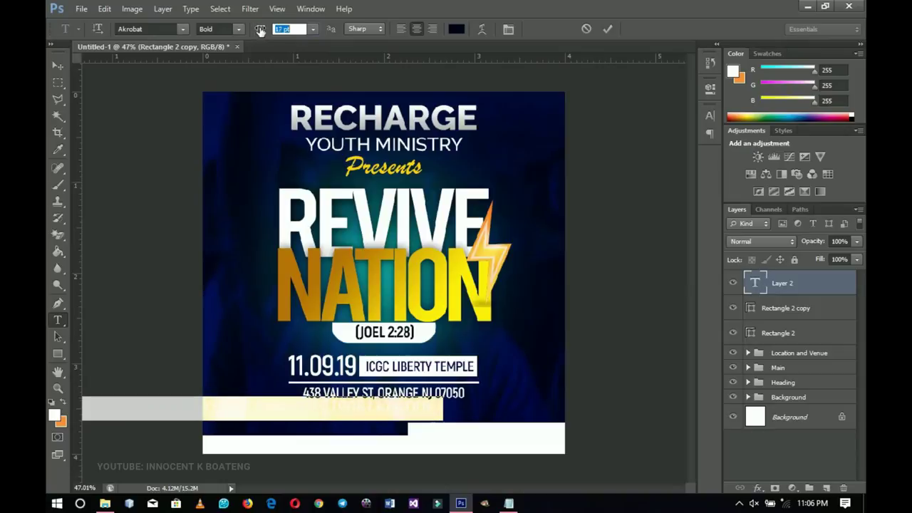
key(ctrl+Return)
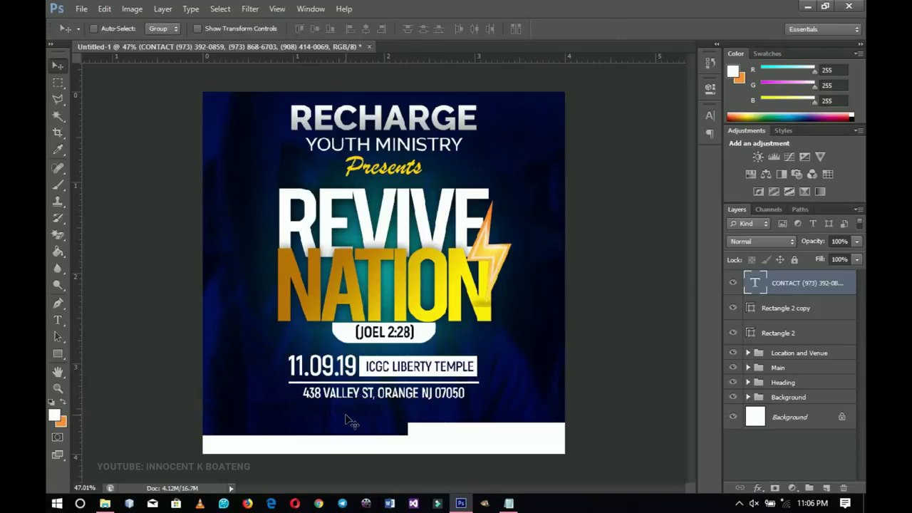
- Move the contact text onto the white strip at the flyer's bottom and centre it horizontally on the canvas
drag(347, 419, 483, 447)
key(ctrl+a)
click(381, 32)
key(z)
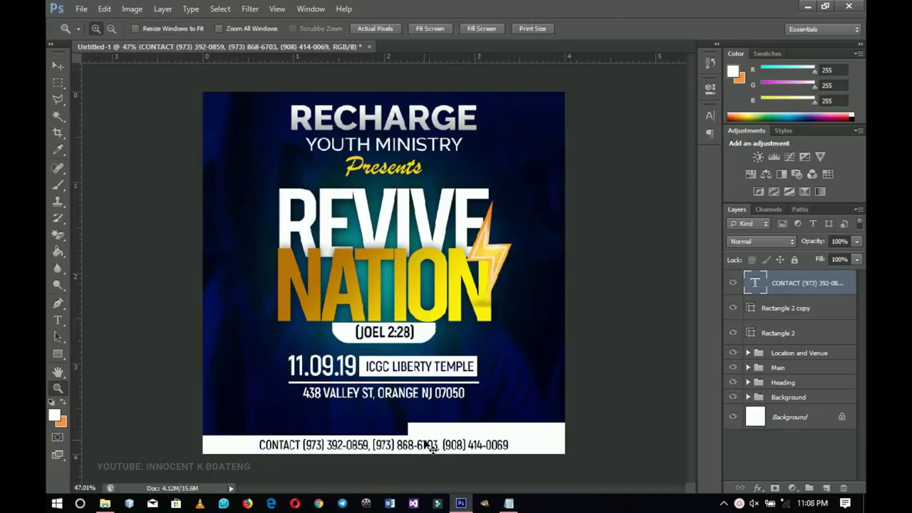
click(421, 442)
drag(422, 436, 427, 370)
alt+click(472, 265)
right_click(429, 335)
click(466, 343)
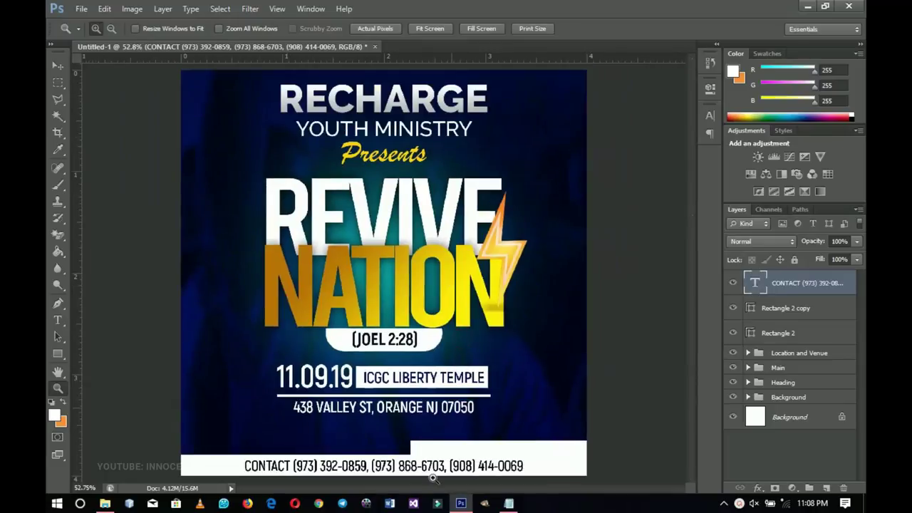
- Place the recharge logo image from the Recharge Revival flyer resources folder and scale it down to about 3.3%
click(58, 66)
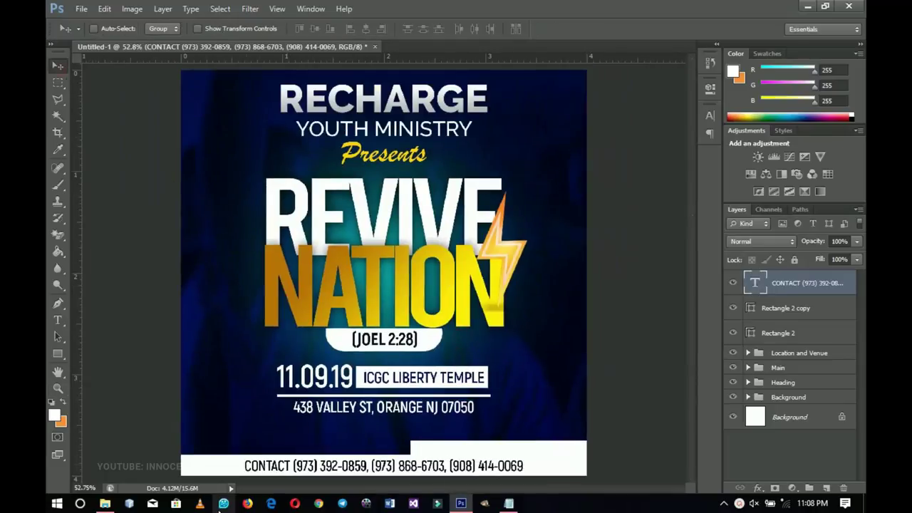
click(105, 503)
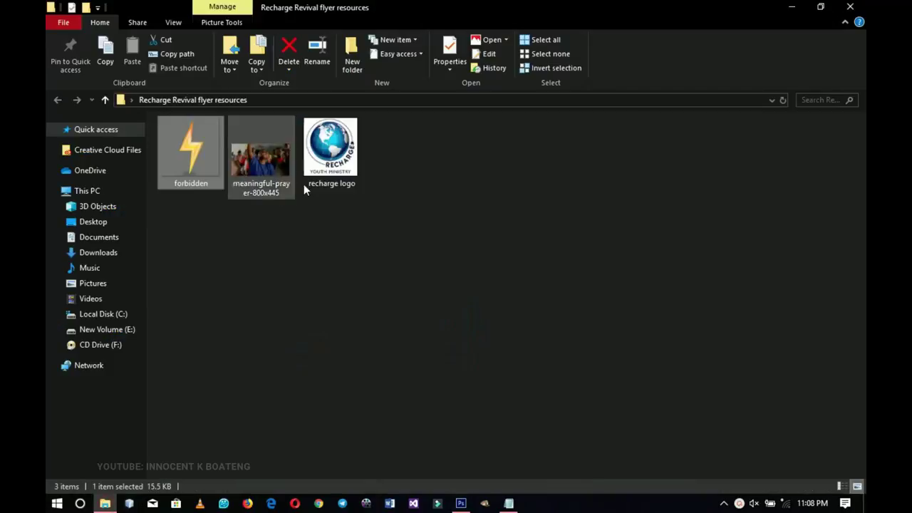
click(330, 154)
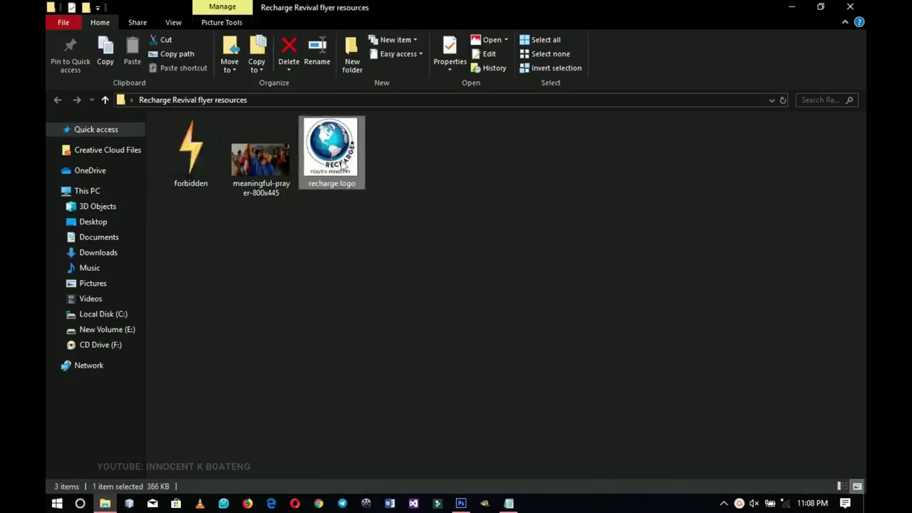
drag(437, 362, 499, 380)
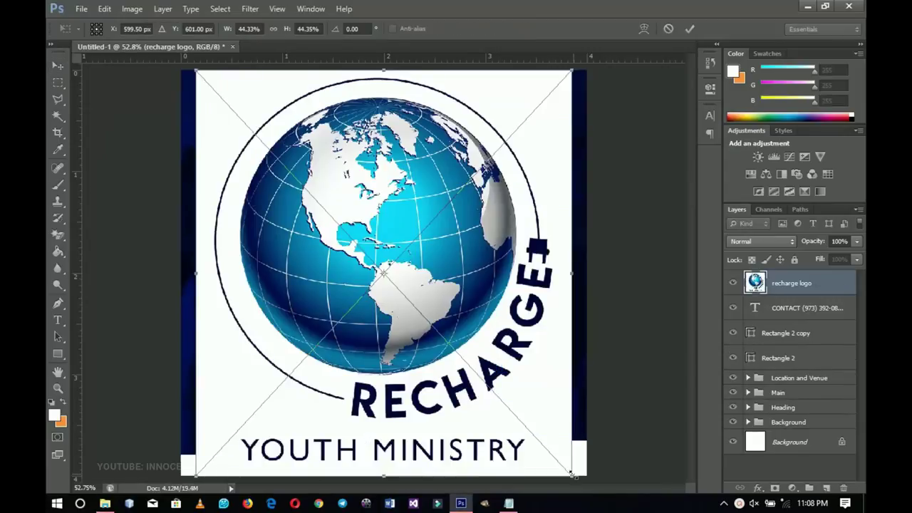
drag(570, 473, 402, 286)
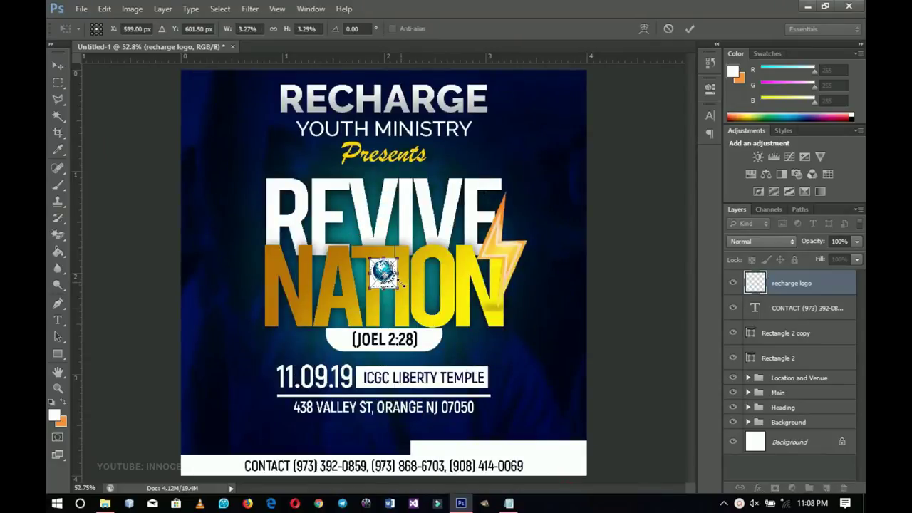
key(Return)
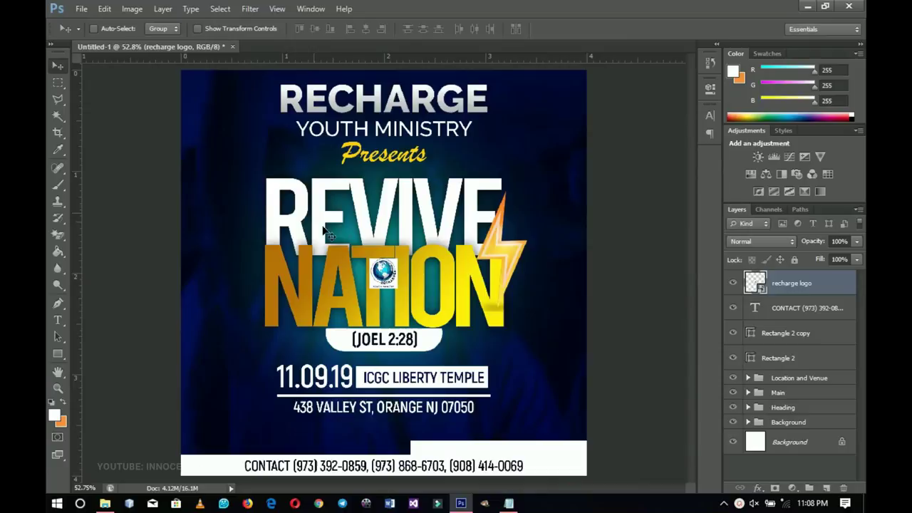
- Try the recharge logo beside the RECHARGE heading in the flyer's upper-left corner, enlarged to about 5.2%
drag(399, 331, 250, 126)
key(ctrl+t)
key(Return)
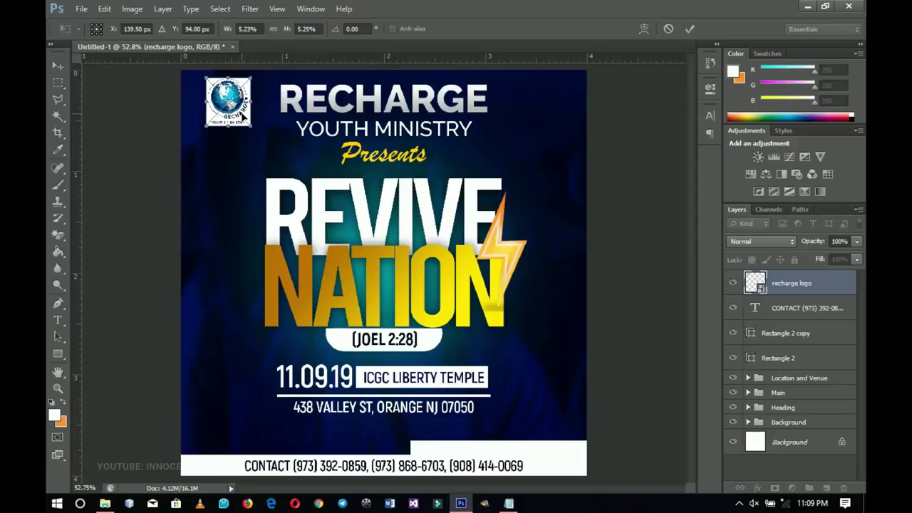
- Move the recharge logo onto the raised white block in the flyer's lower-right corner, shrink it to fit and fine-tune its position
drag(242, 117, 578, 470)
key(Return)
key(ctrl+t)
key(Return)
key(Down)
key(Down)
key(Down)
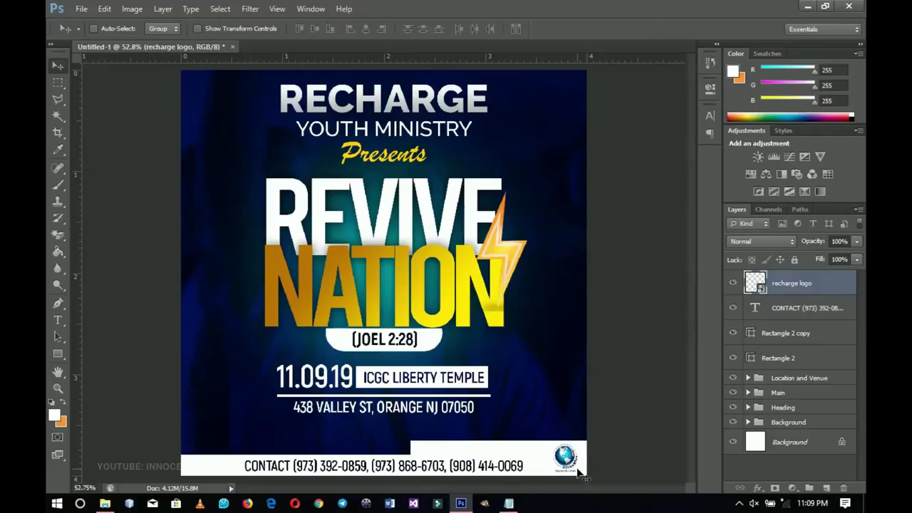
key(Left)
key(Left)
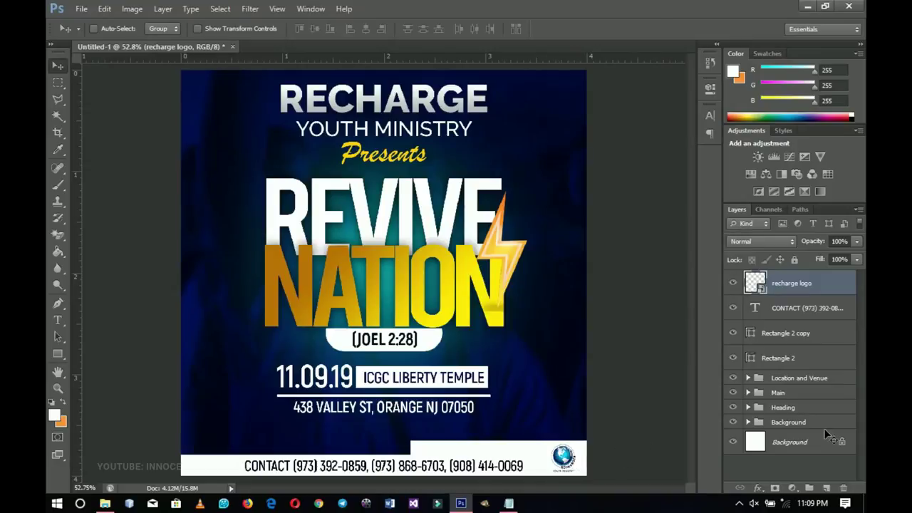
- Enlarge the contact text to about 113% so it fills more of the white strip beside the logo
click(811, 314)
key(ctrl+t)
drag(523, 458, 538, 449)
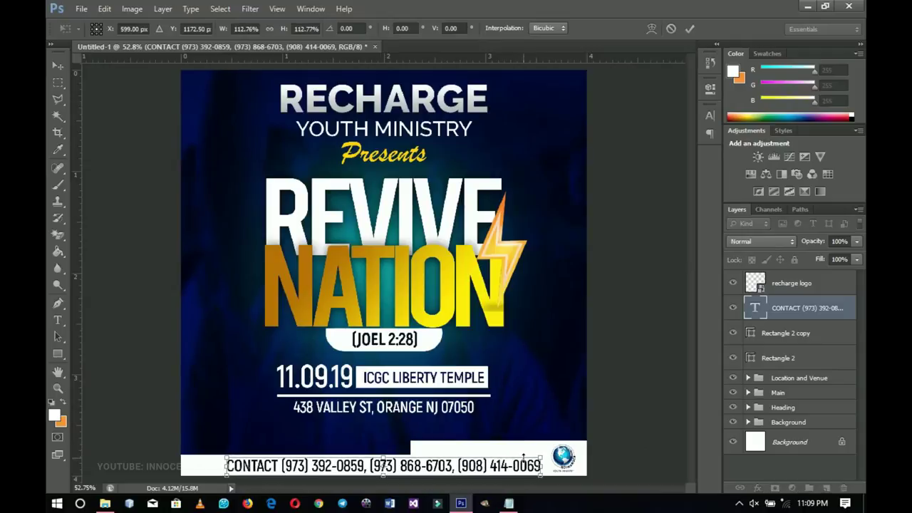
key(Return)
- Duplicate the contact text, move the copy above the white footer and replace its wording with "DOORS OPEN: 6:30PM"
scroll(524, 462, up, 2)
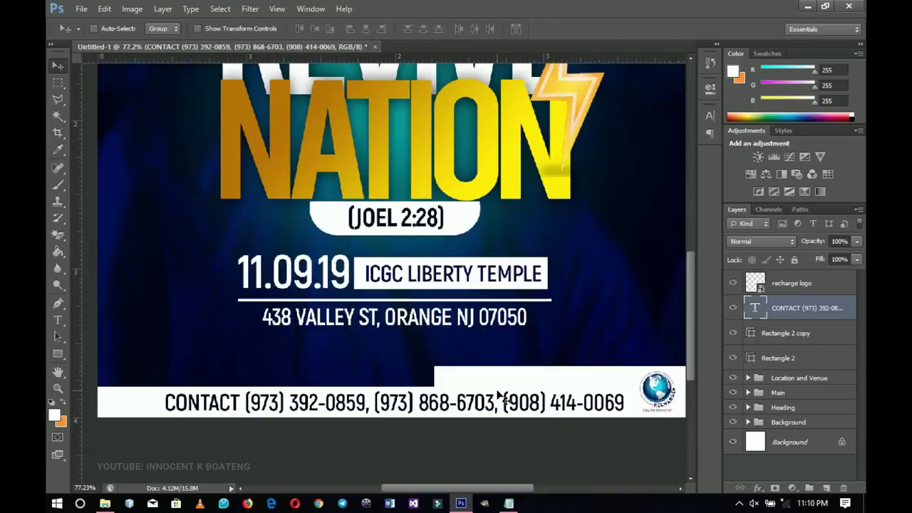
key(ctrl+j)
drag(499, 397, 394, 362)
key(t)
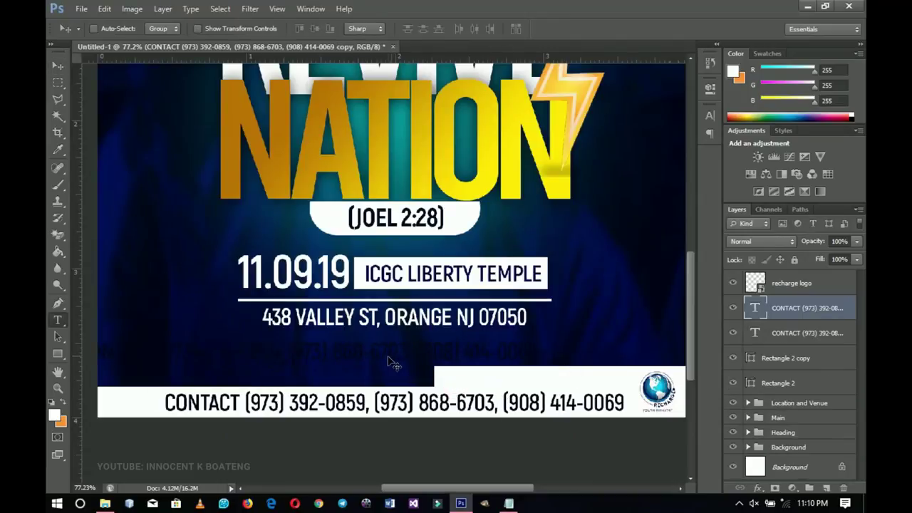
click(388, 355)
key(ctrl+a)
text(DOORS OPEN: 6:30PM)
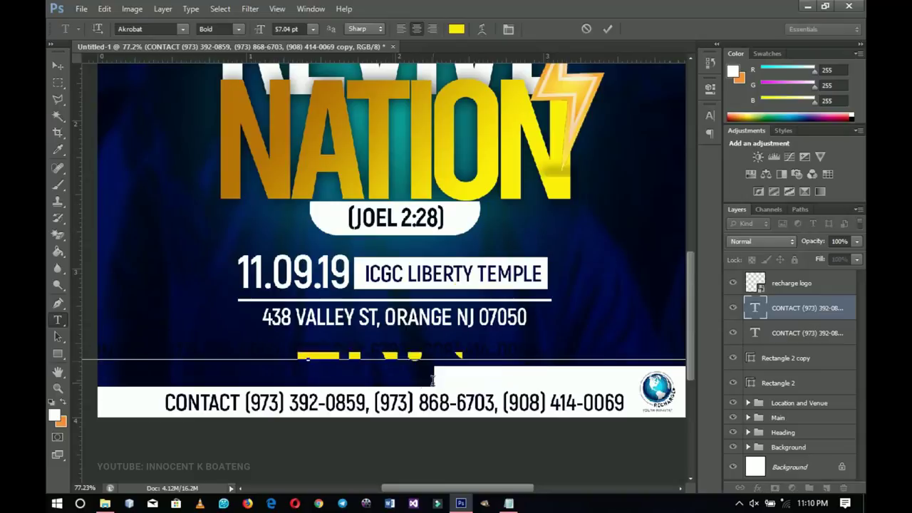
- Set the door-time text to 9.04 pt with the yellow colour fbe900
key(ctrl+a)
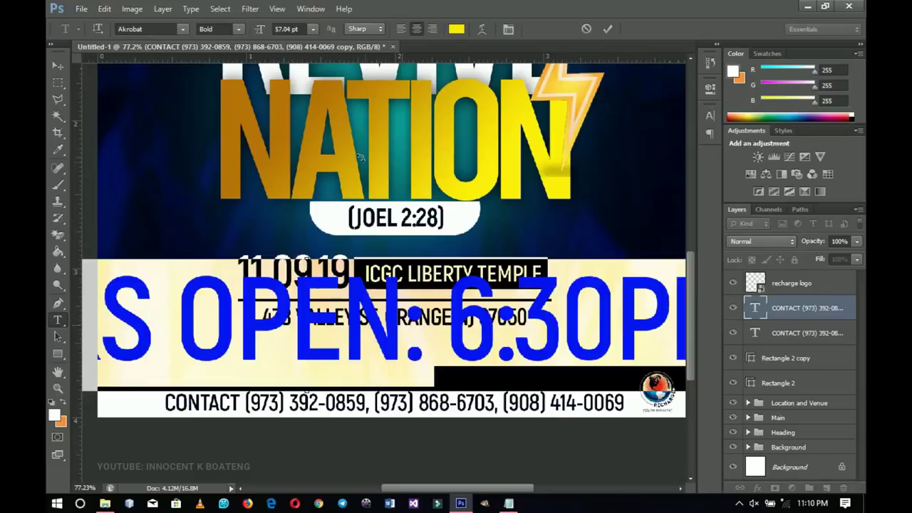
drag(261, 29, 229, 36)
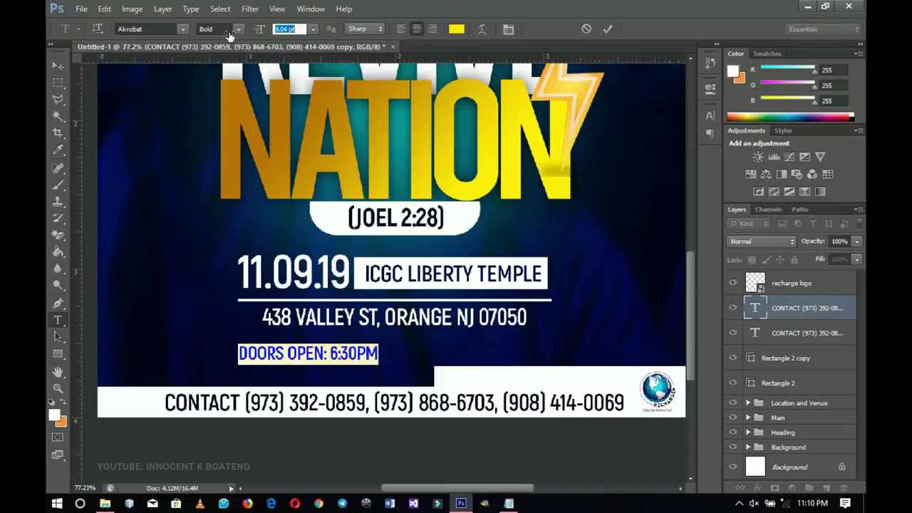
click(456, 28)
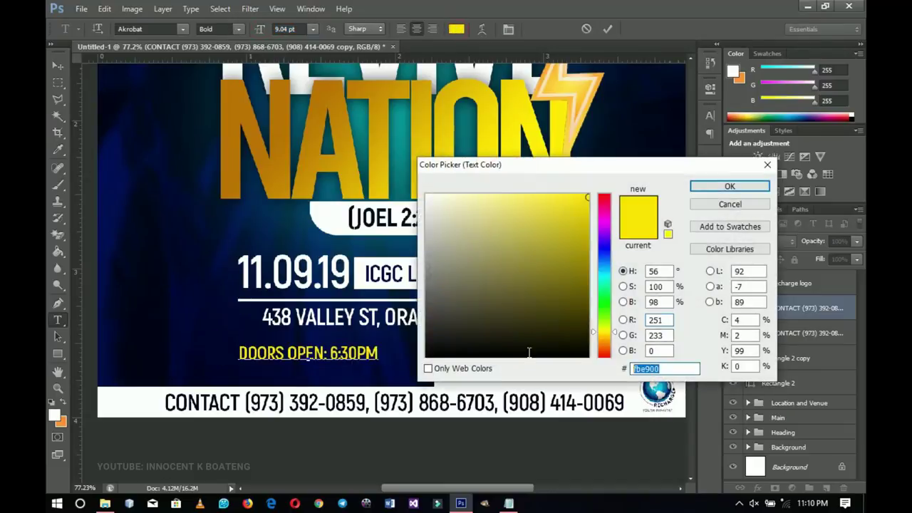
click(729, 186)
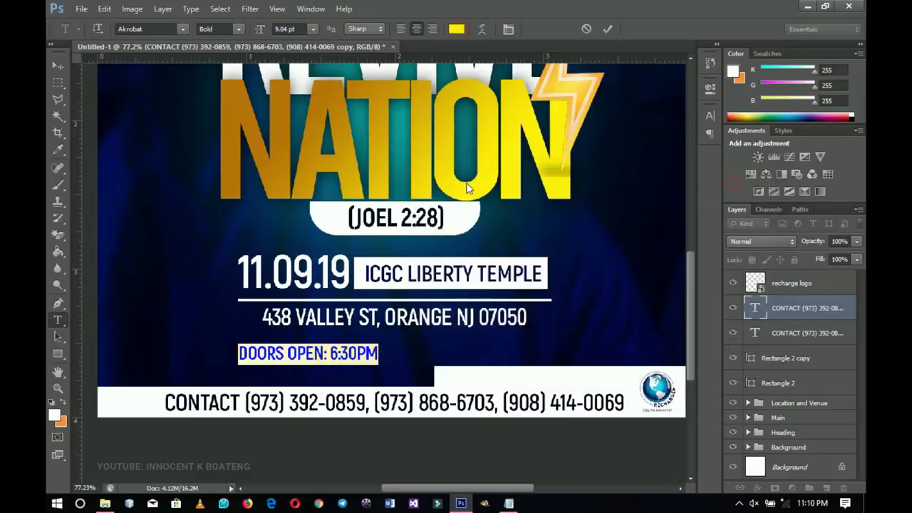
- Move the door-time text to the flyer's lower-left area, just above the white contact strip
click(59, 65)
drag(331, 343, 261, 366)
key(ctrl+t)
key(Return)
- Examine the whole flyer layout and inspect the heading and REVIVE NATION title up close
key(z)
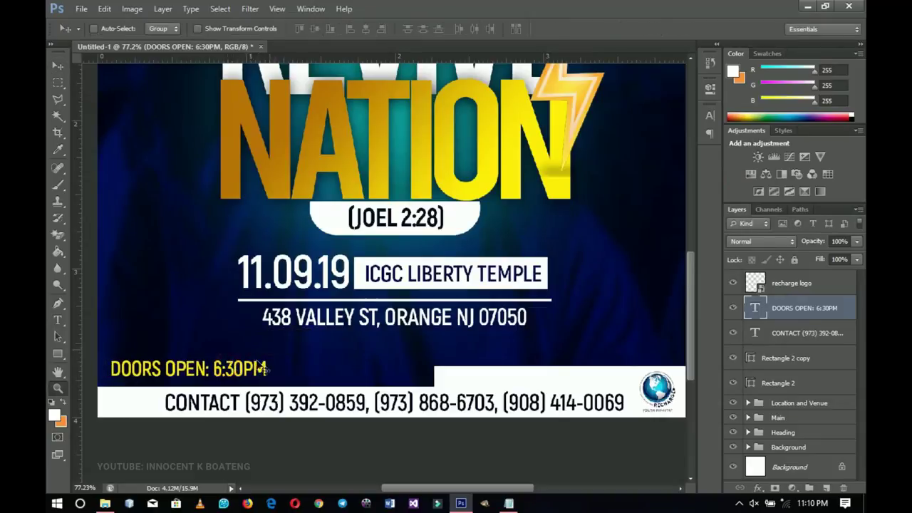
alt+click(401, 344)
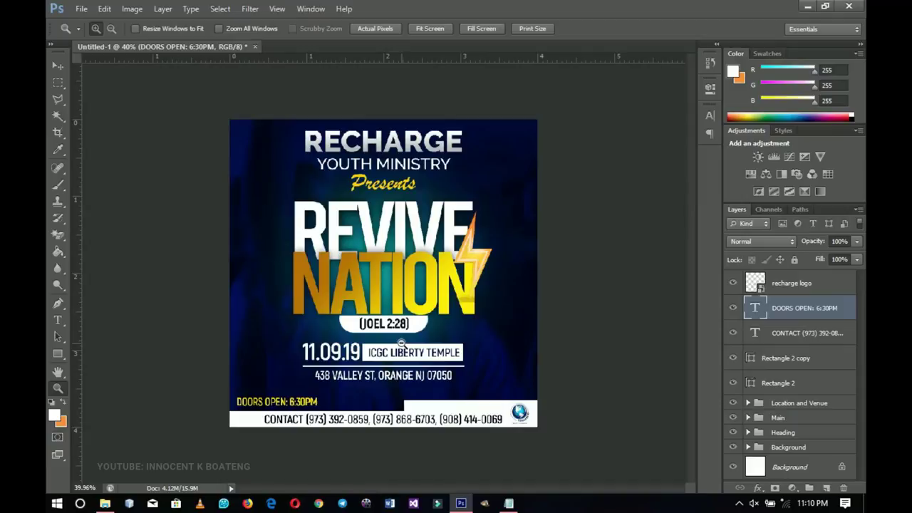
click(375, 201)
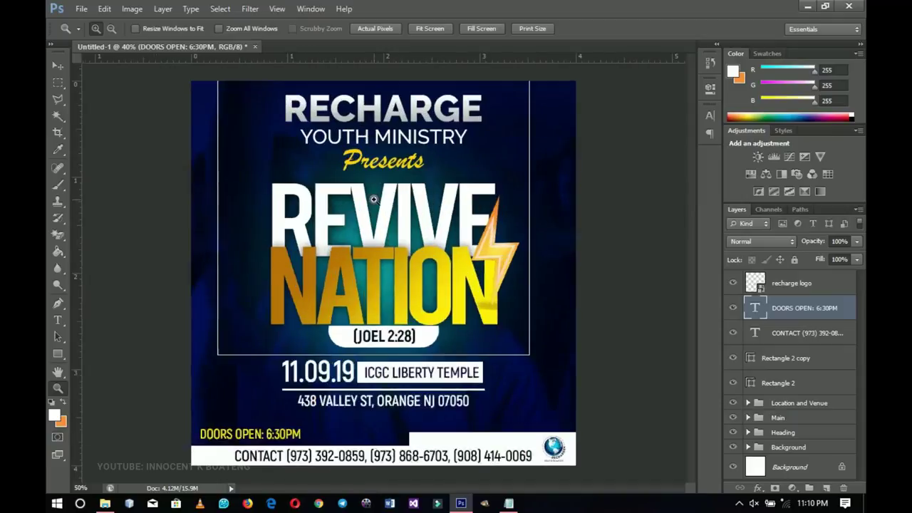
click(376, 201)
click(401, 277)
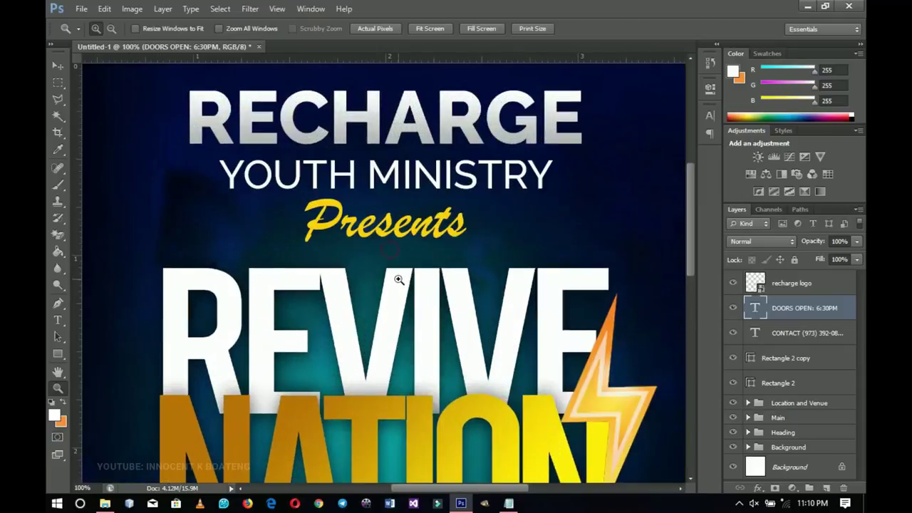
key(ctrl+0)
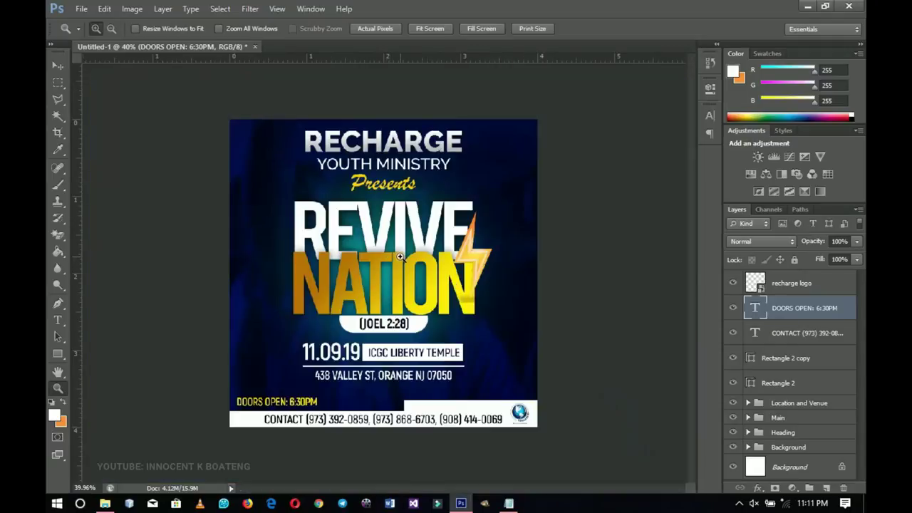
- Group the recharge logo, door-time text, contact text and both white rectangles, and rename the group for the contact details
click(57, 65)
click(791, 284)
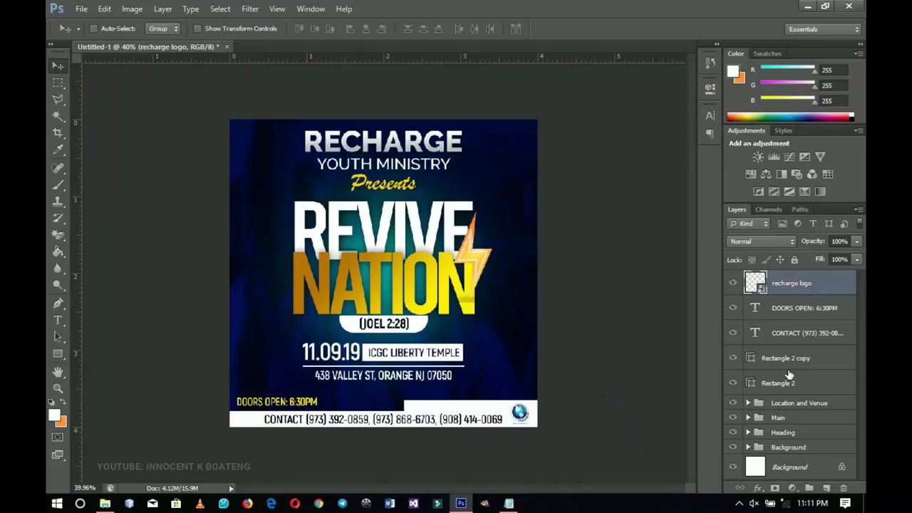
shift+click(783, 383)
key(ctrl+g)
double_click(783, 278)
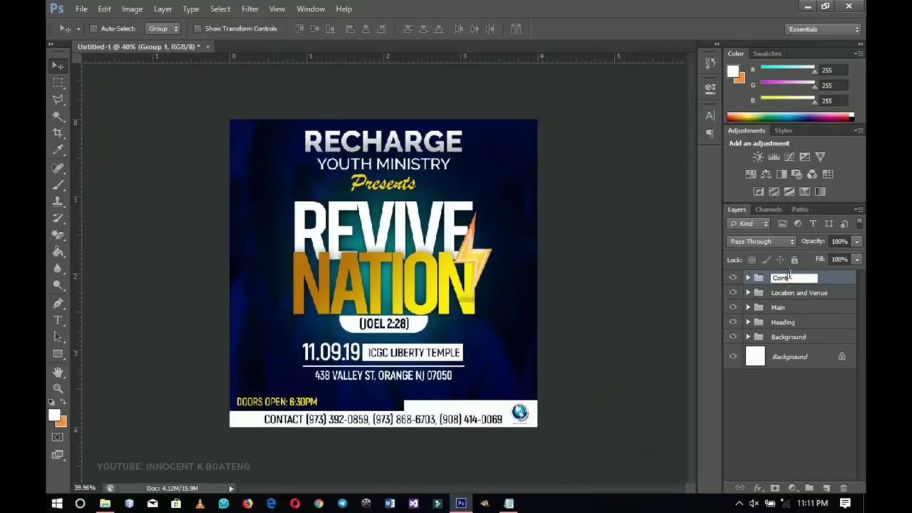
key(Return)
key(z)
click(428, 326)
alt+click(420, 310)
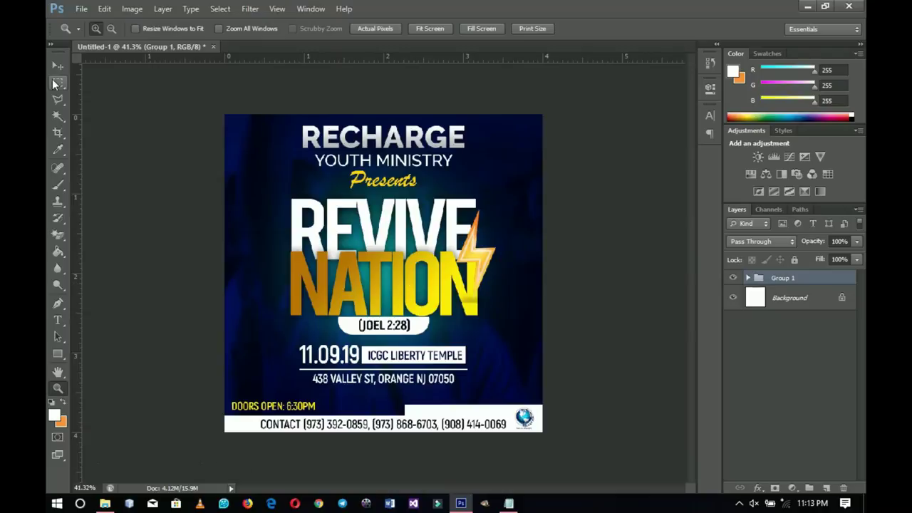
key(v)
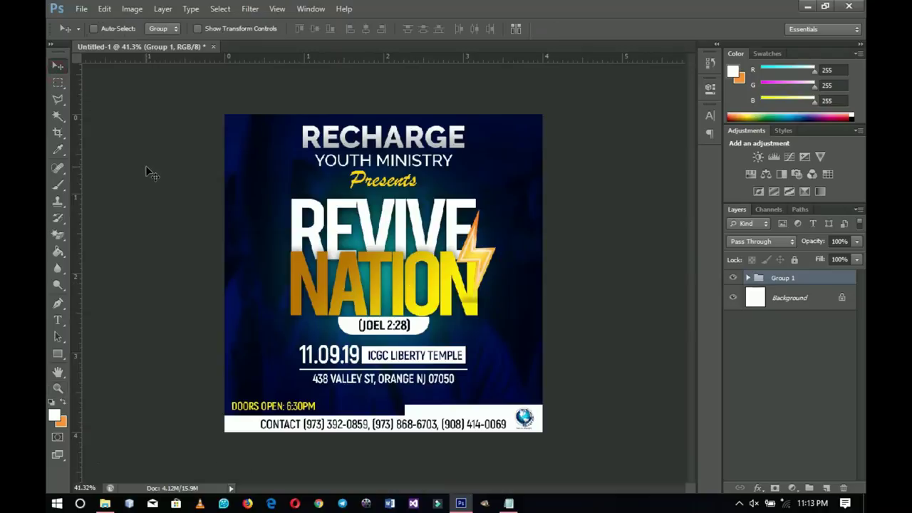